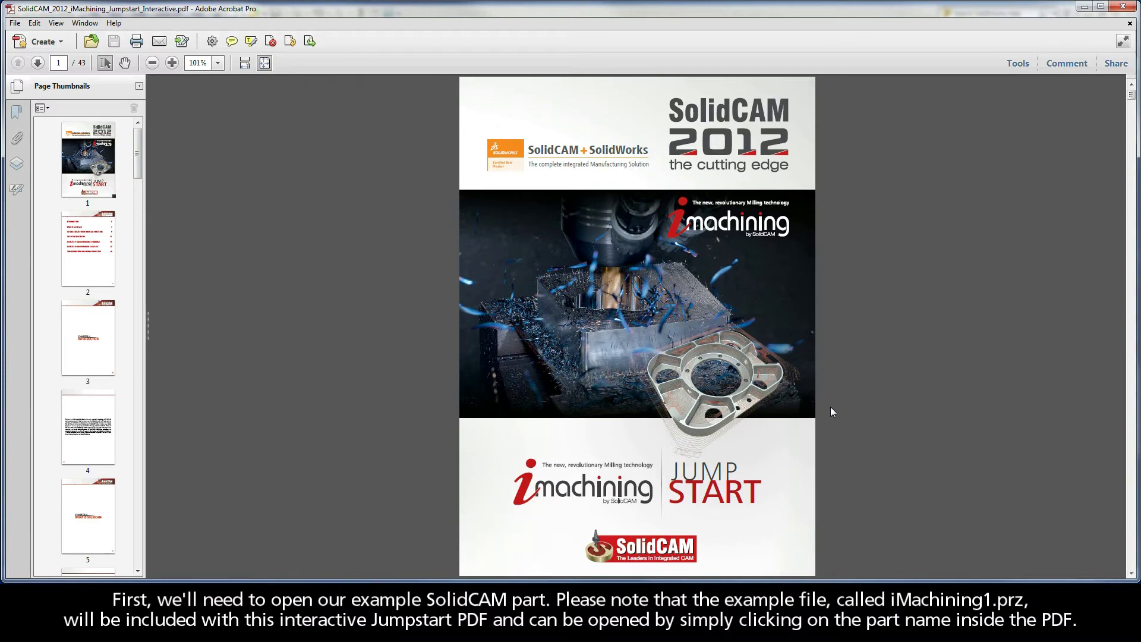
- Go to Exercise #2: iMachining of a Bracket in the Jumpstart PDF and open the linked example iMachining1.prz in SolidCAM
{"action": "scroll", "coordinate": [831, 411], "scroll_direction": "down", "scroll_amount": 1}
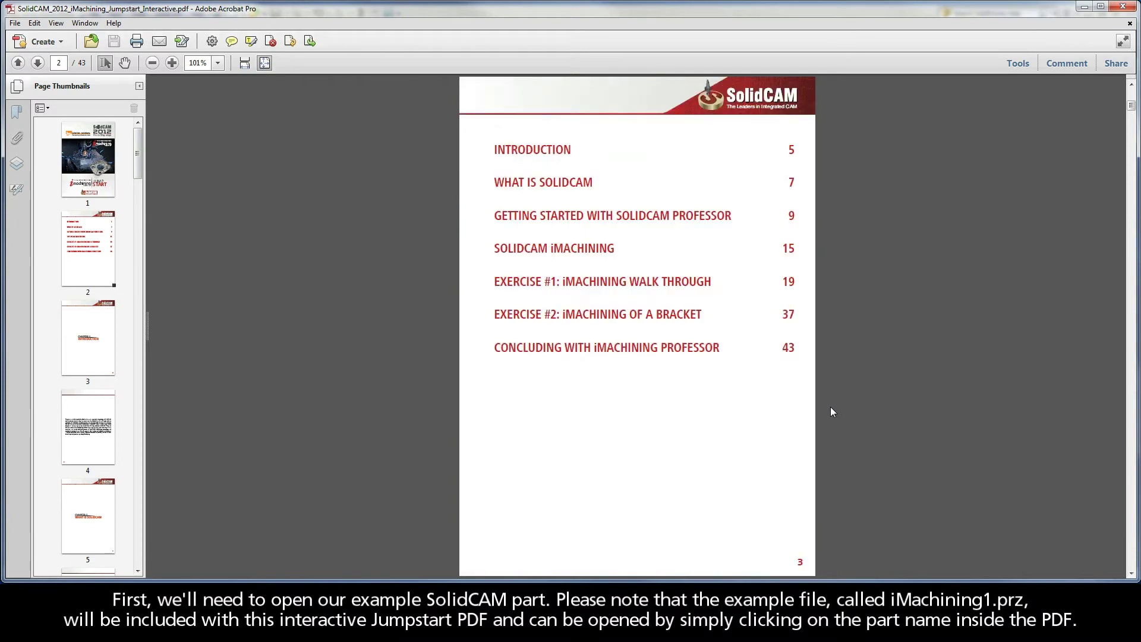
{"action": "left_click", "coordinate": [668, 318]}
{"action": "scroll", "coordinate": [668, 318], "scroll_direction": "down", "scroll_amount": 1}
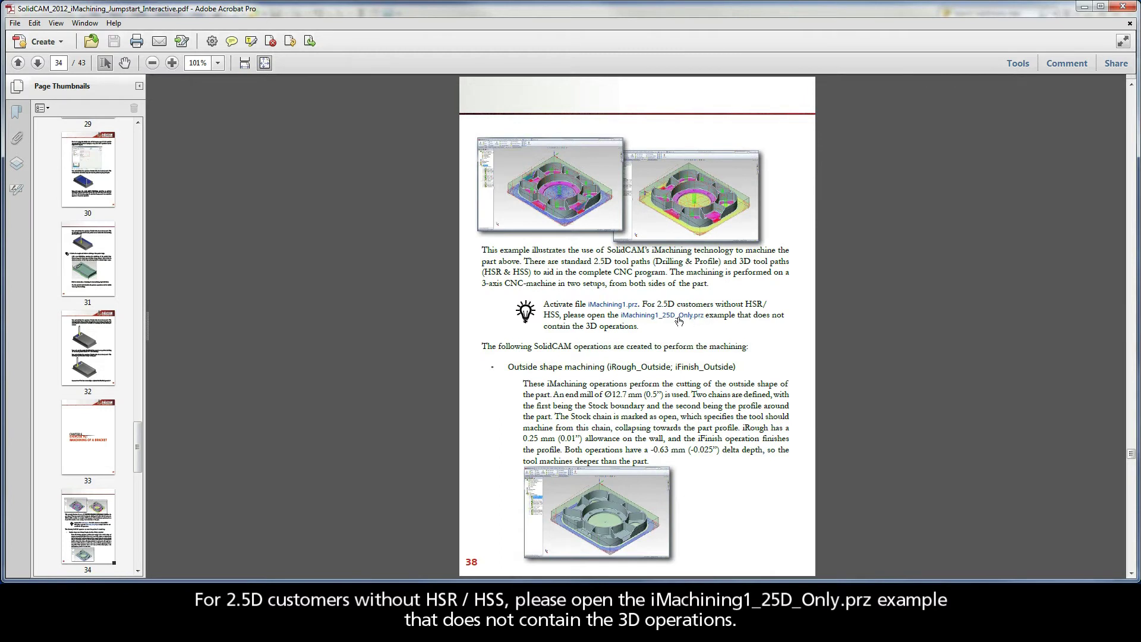
{"action": "left_click", "coordinate": [614, 307]}
{"action": "left_click", "coordinate": [615, 358]}
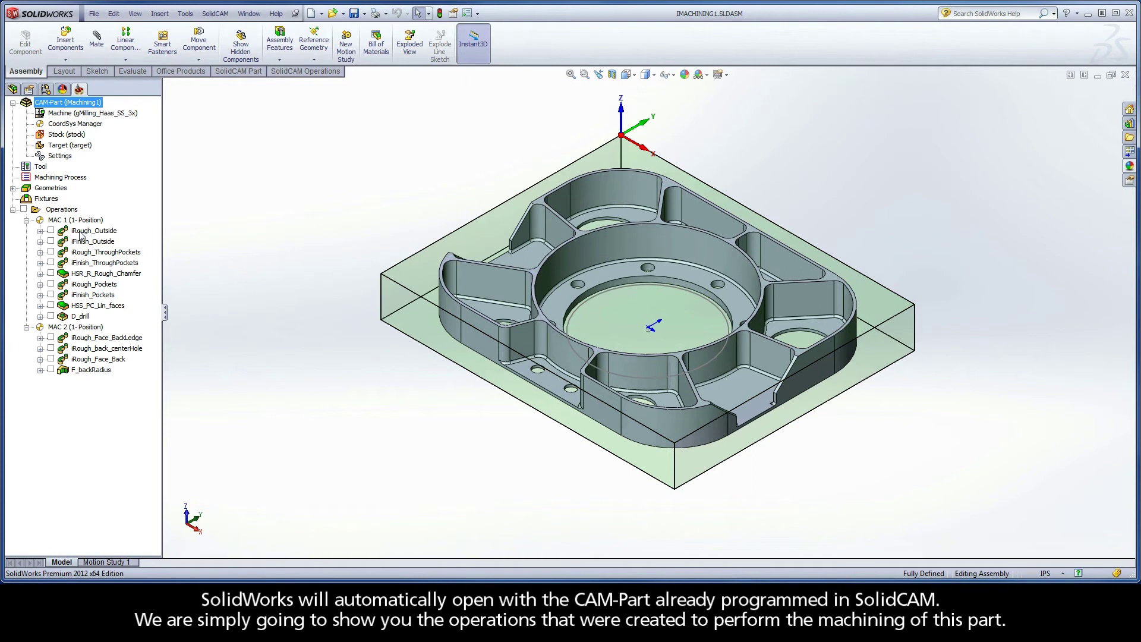
- Preview the tool paths of all operations on the part, and display the geometry chains of the iRough_Outside operation
{"action": "left_click", "coordinate": [23, 210]}
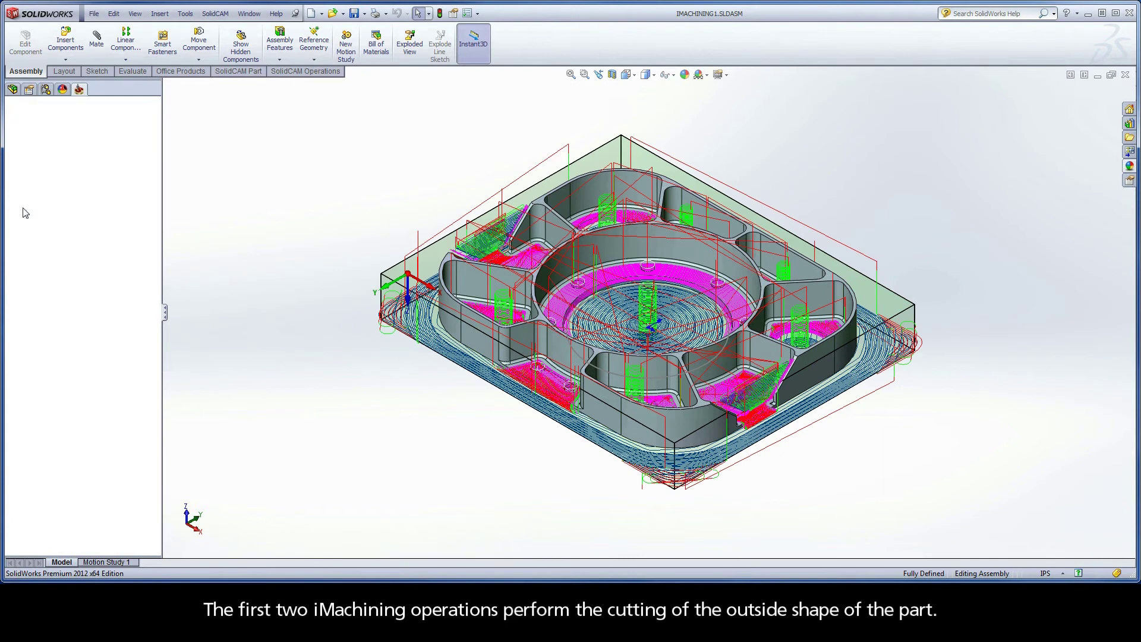
{"action": "left_click", "coordinate": [24, 209]}
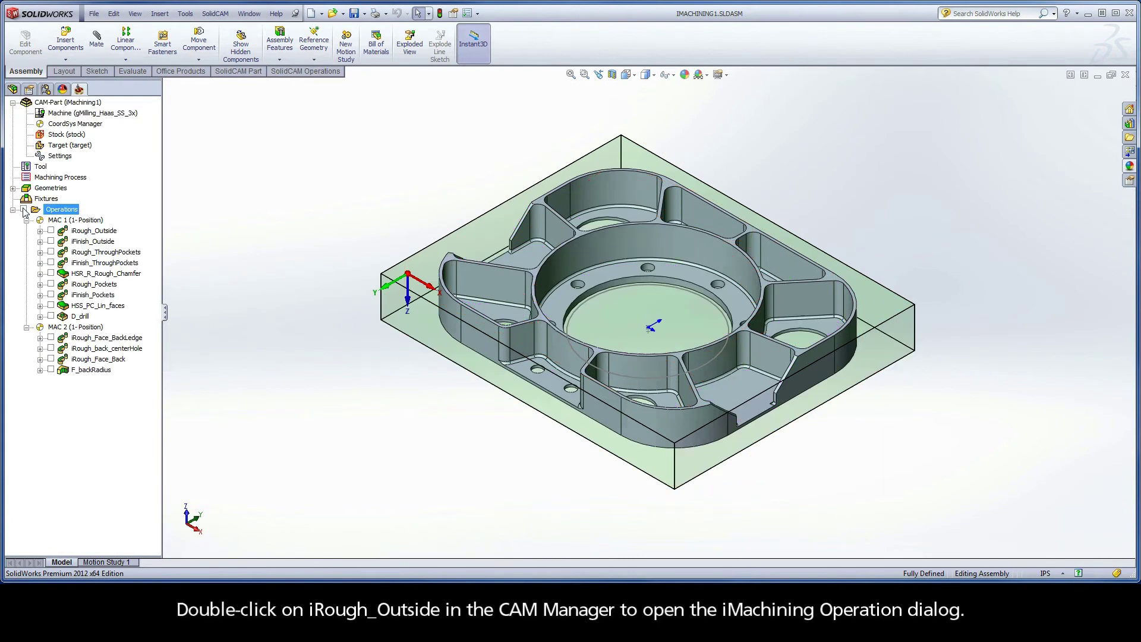
{"action": "double_click", "coordinate": [103, 232]}
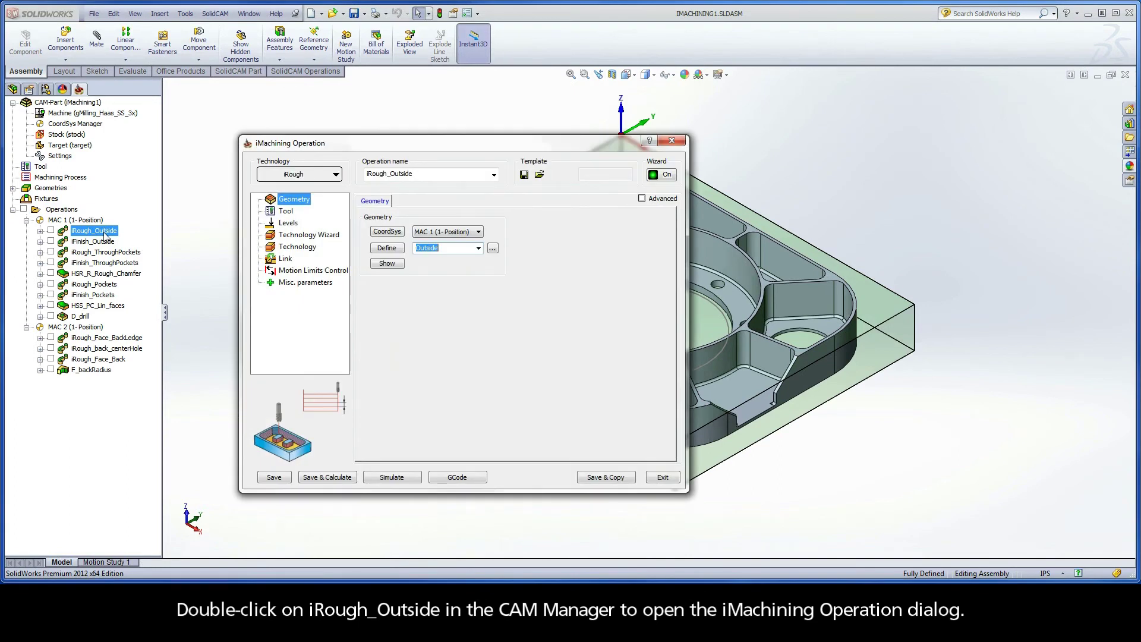
{"action": "left_click", "coordinate": [387, 264]}
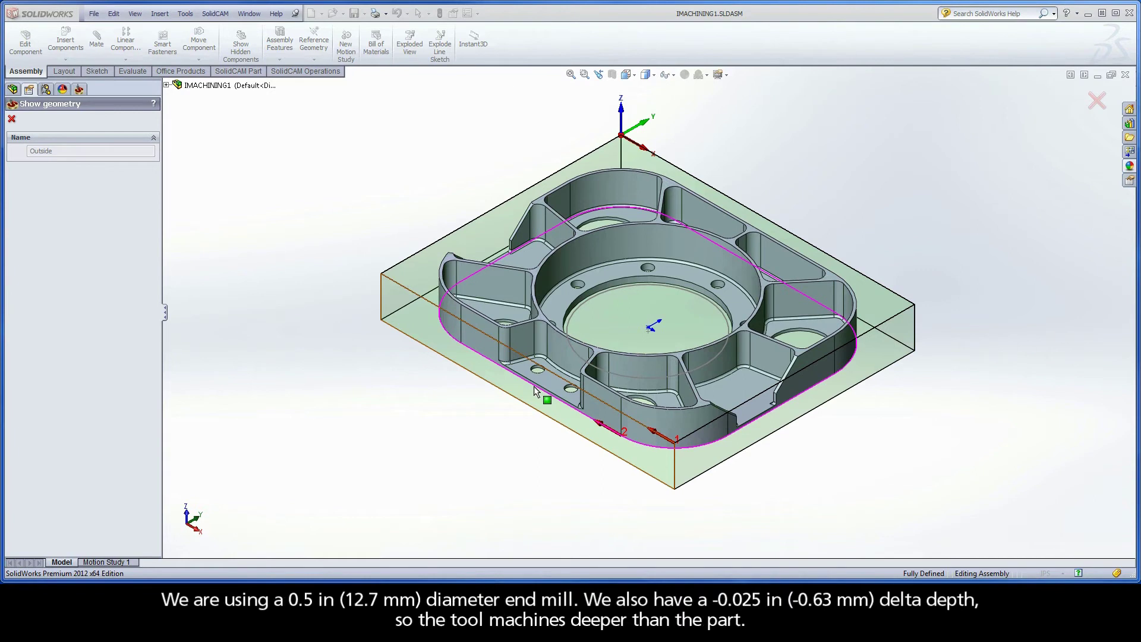
{"action": "left_click", "coordinate": [12, 118]}
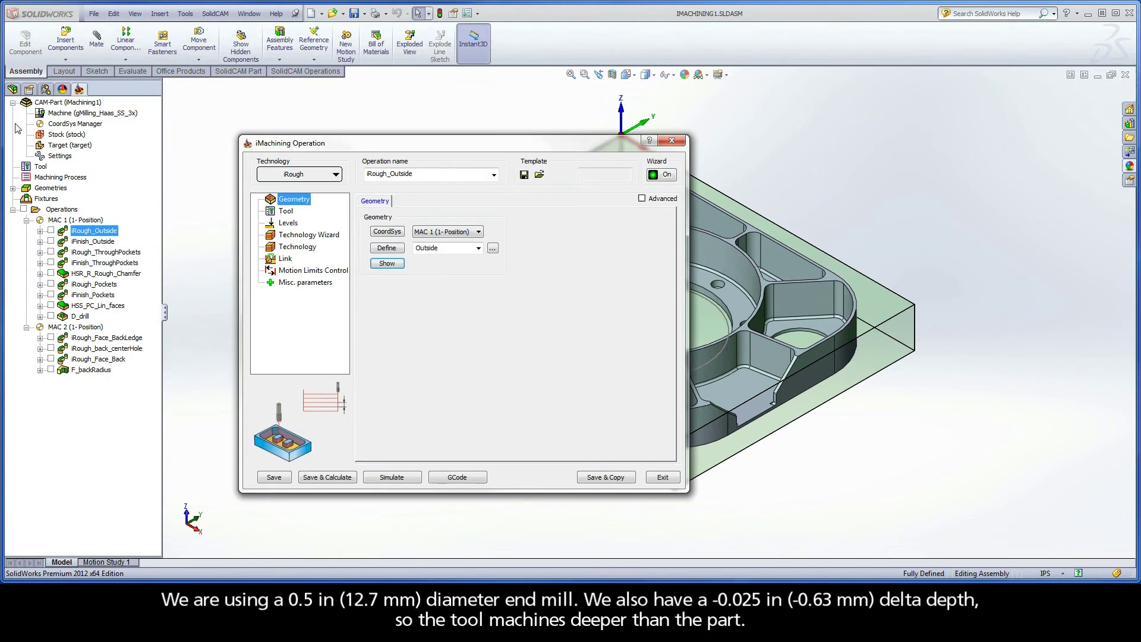
- Review the tool, the pocket depth delta and the wall/island offset of the iRough_Outside operation
{"action": "left_click", "coordinate": [293, 212]}
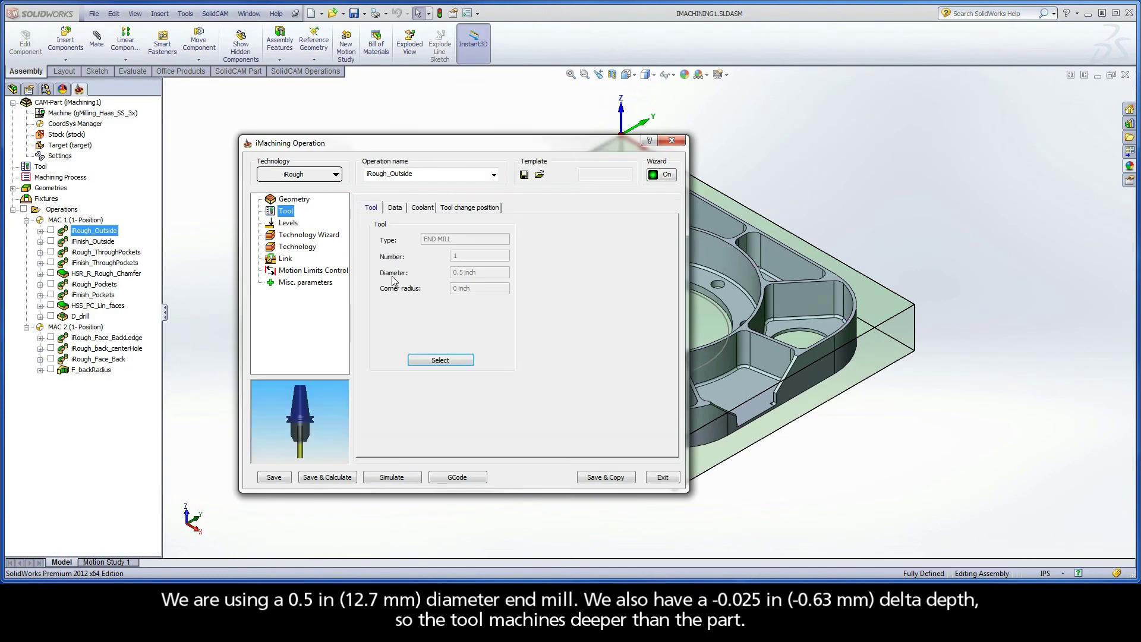
{"action": "left_click", "coordinate": [300, 224]}
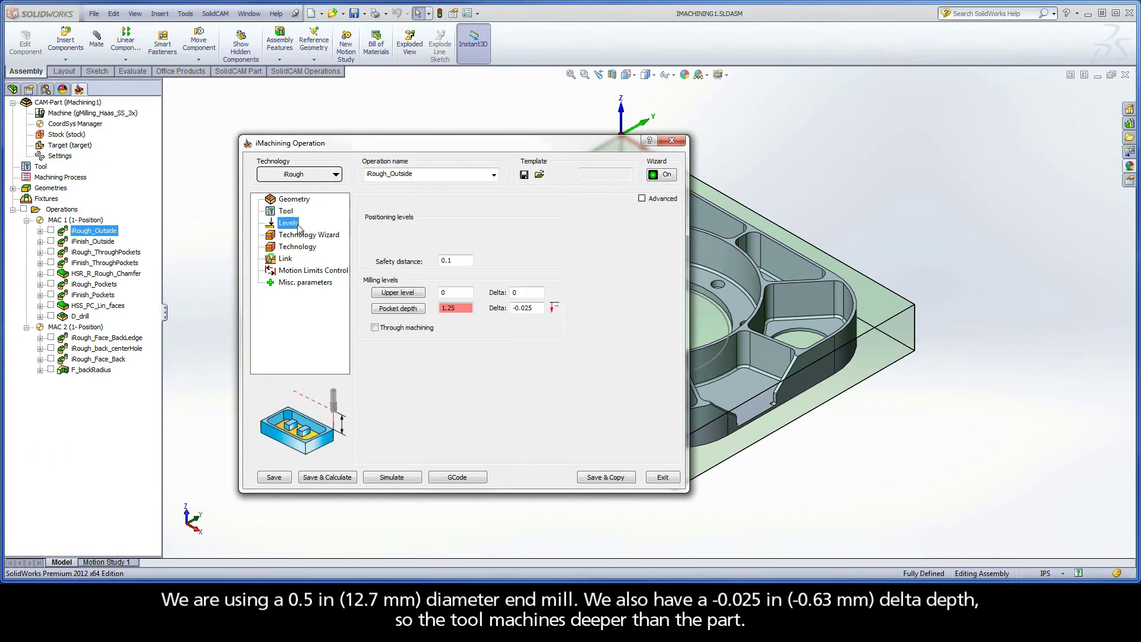
{"action": "left_click_drag", "start_coordinate": [536, 309], "coordinate": [480, 304]}
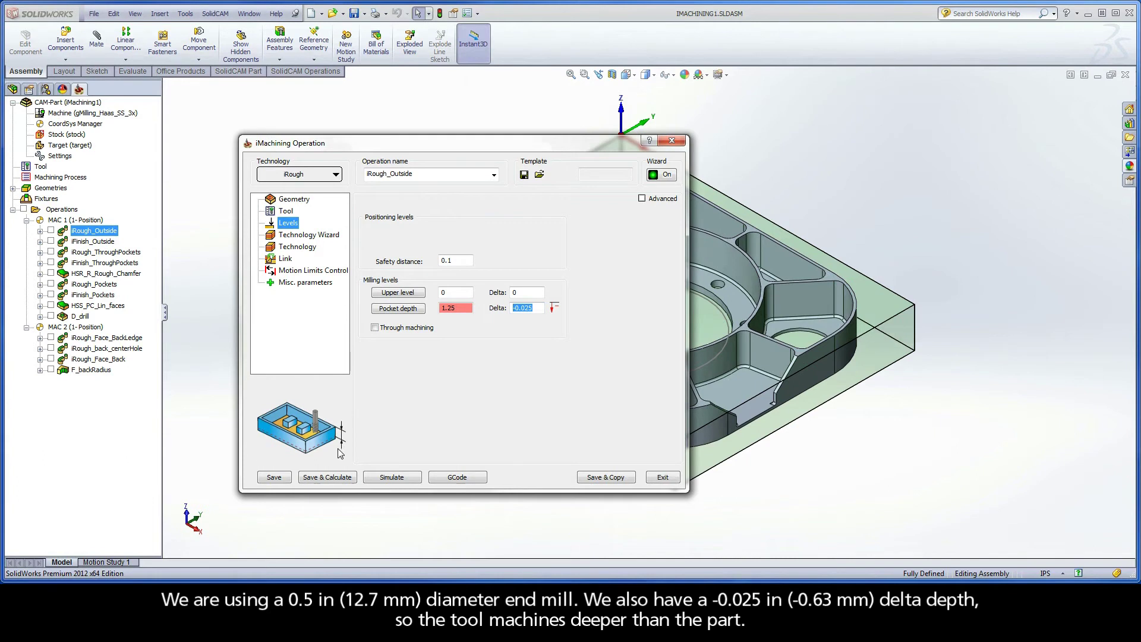
{"action": "left_click", "coordinate": [293, 248]}
{"action": "left_click_drag", "start_coordinate": [637, 231], "coordinate": [618, 232]}
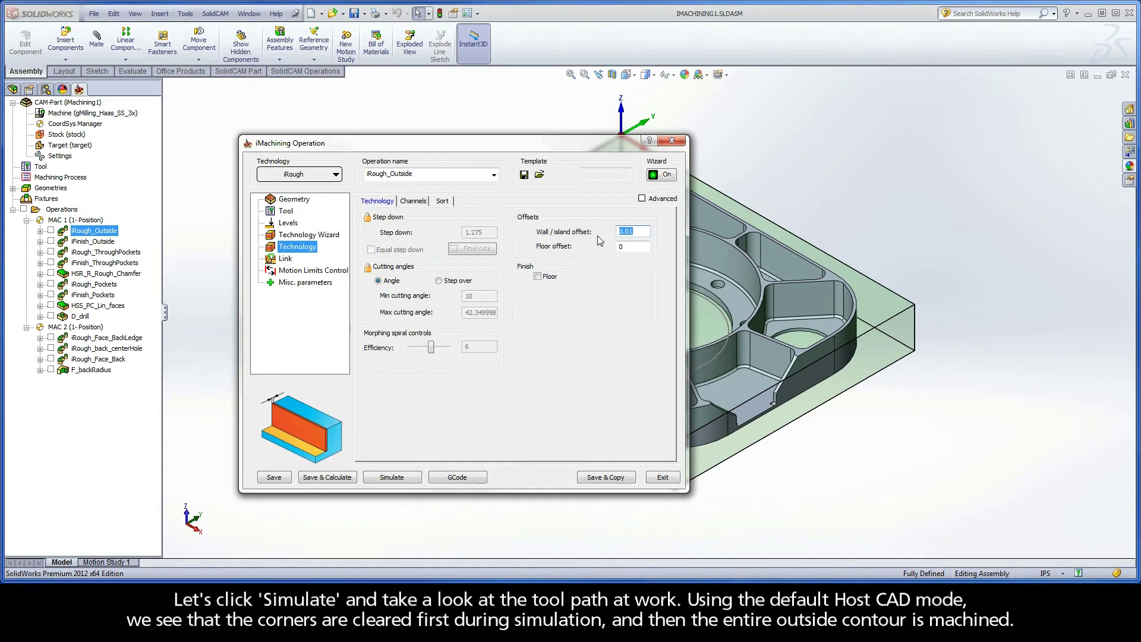
- Simulate the iRough_Outside tool path in Host CAD mode at a reduced simulation speed
{"action": "left_click", "coordinate": [392, 477]}
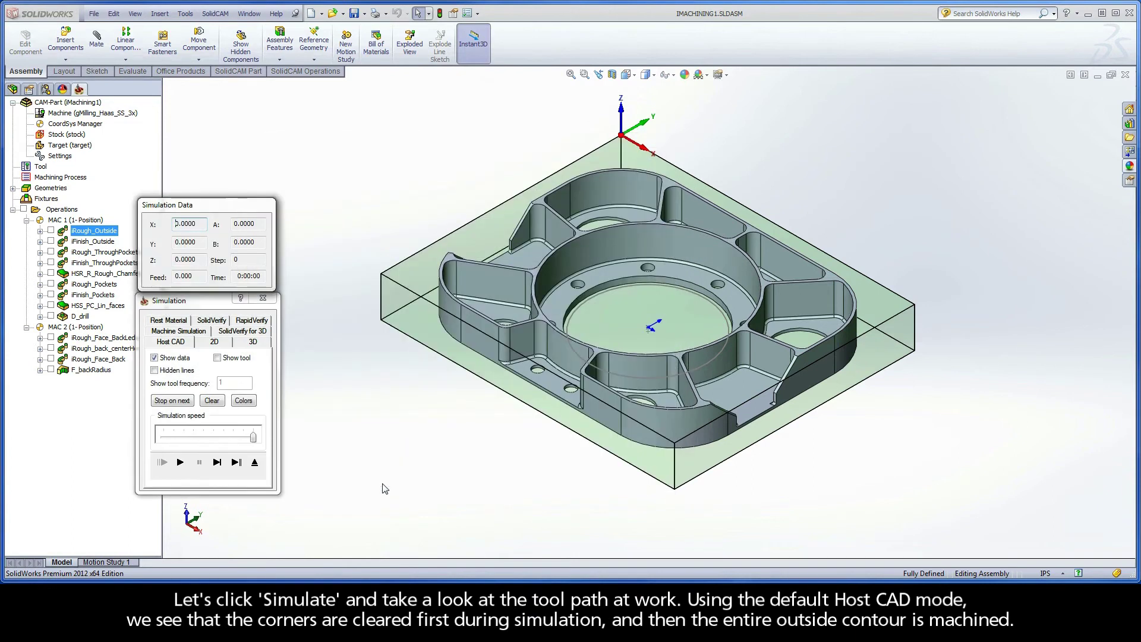
{"action": "left_click_drag", "start_coordinate": [253, 437], "coordinate": [214, 437]}
{"action": "left_click", "coordinate": [181, 463]}
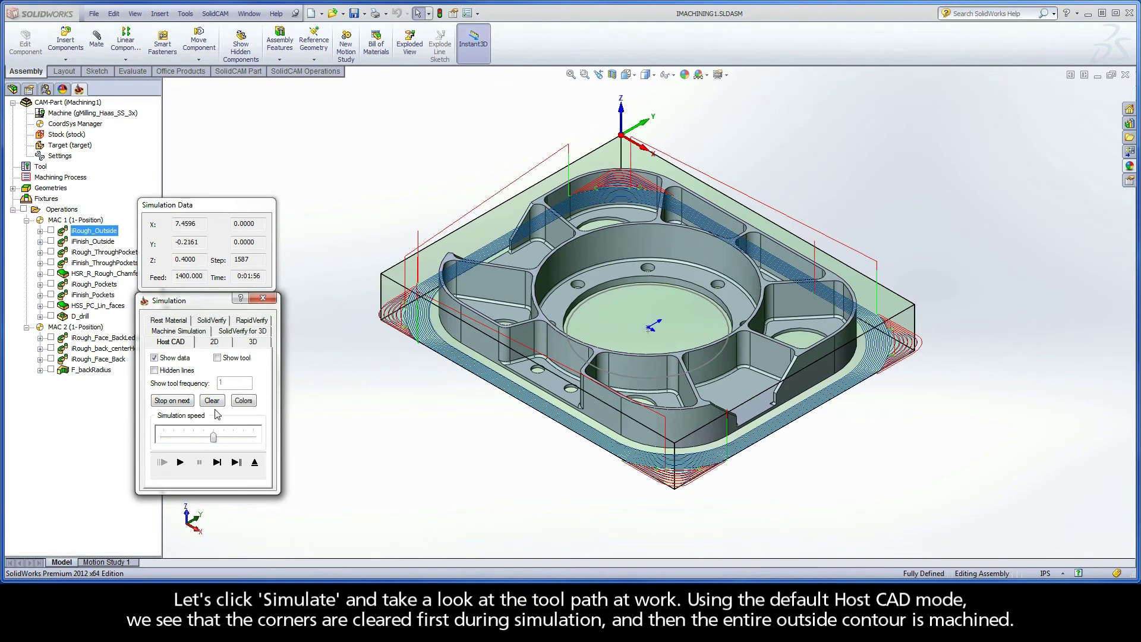
- Simulate iRough_Outside on the solid stock in SolidVerify at a reduced speed, and exit the simulation and the operation
{"action": "left_click", "coordinate": [218, 326]}
{"action": "left_click_drag", "start_coordinate": [250, 438], "coordinate": [223, 436]}
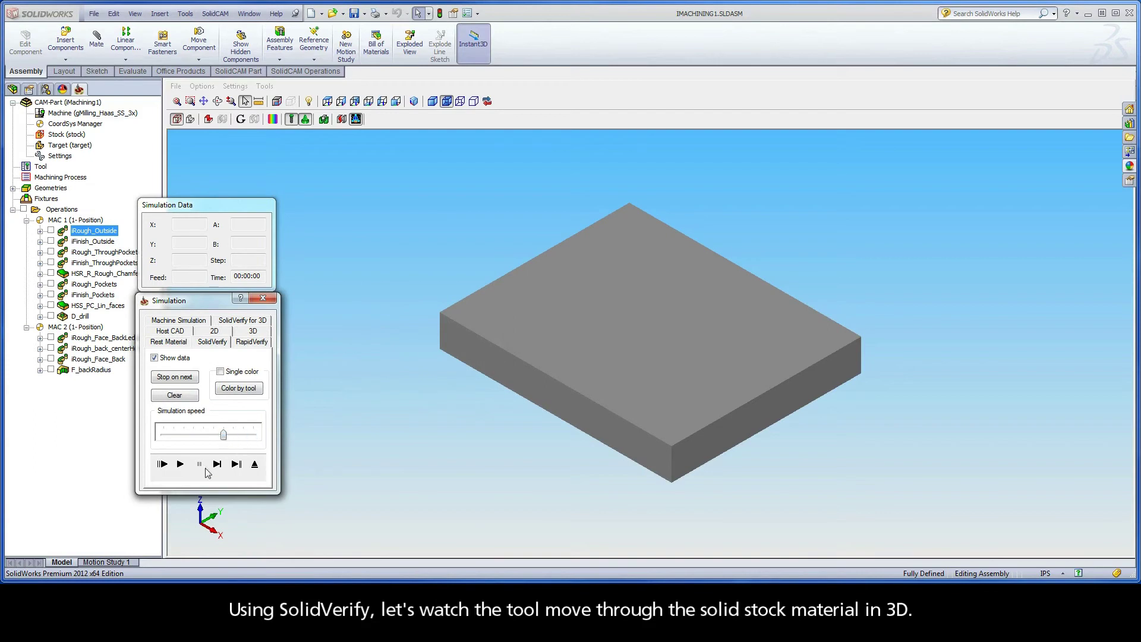
{"action": "left_click", "coordinate": [180, 464]}
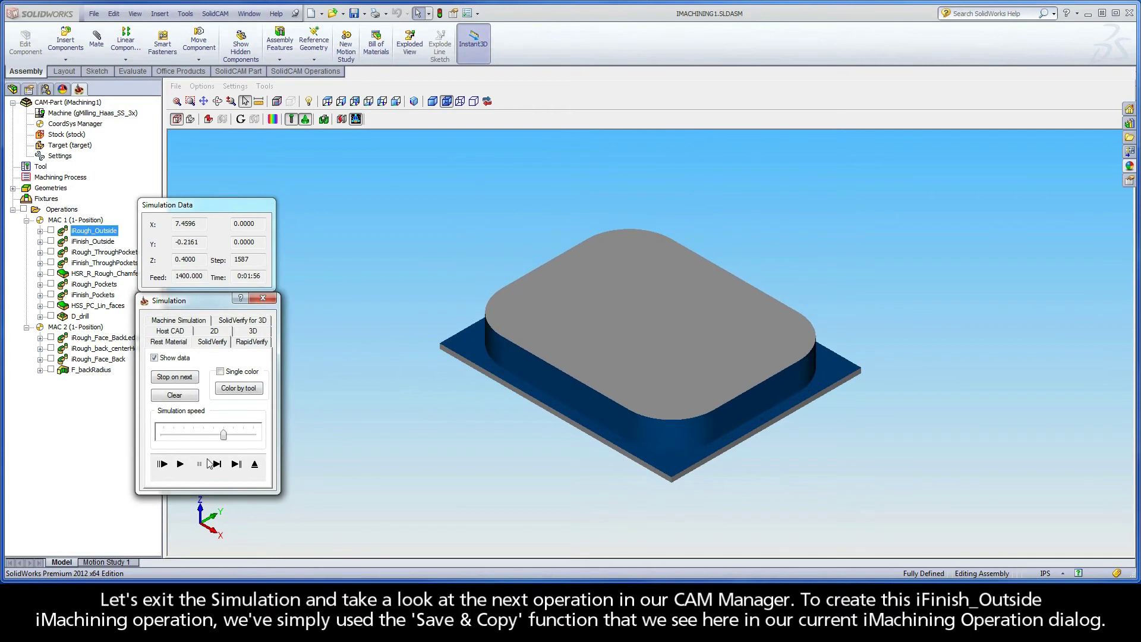
{"action": "left_click", "coordinate": [254, 464]}
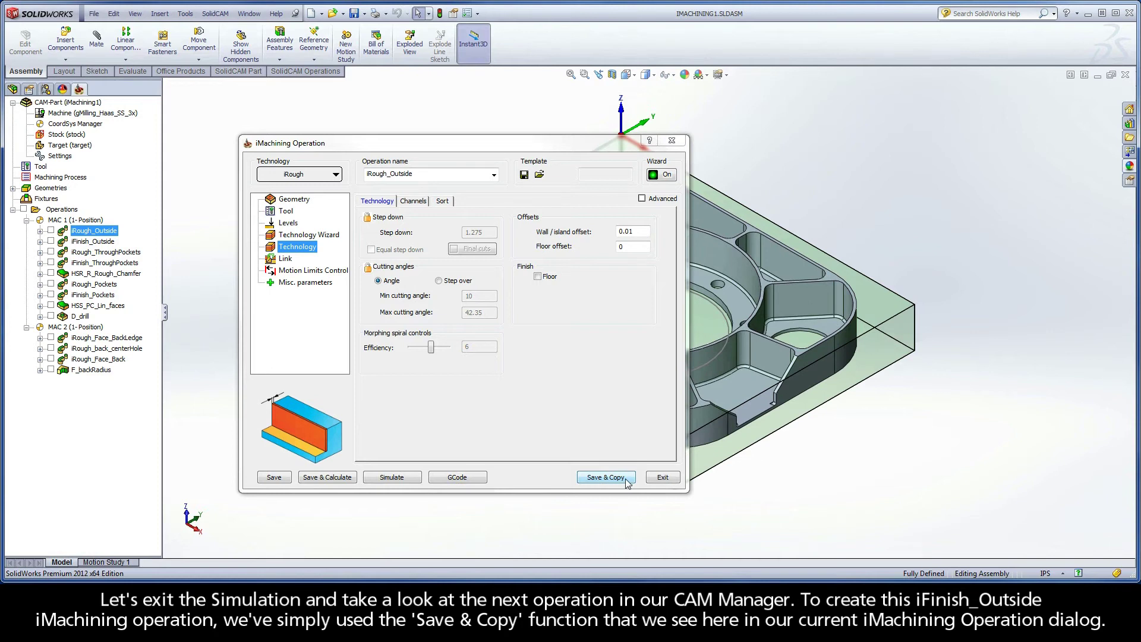
{"action": "left_click", "coordinate": [661, 479]}
- Open the iFinish_Outside operation and examine its parent operation in the iRest data, its technology offsets, tool and milling levels
{"action": "double_click", "coordinate": [93, 241]}
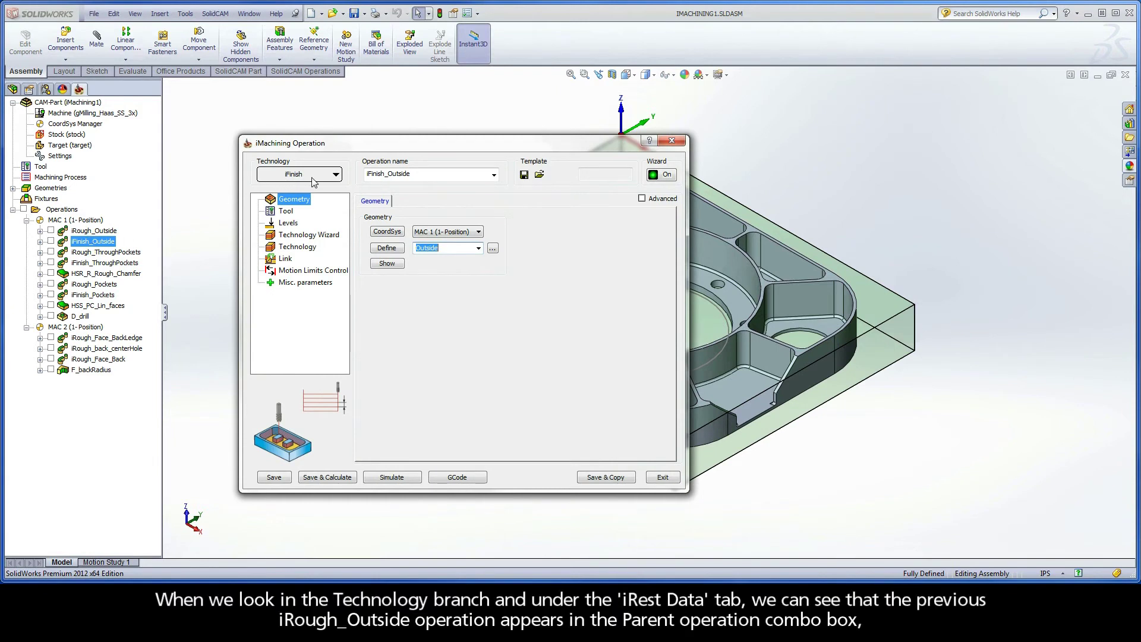
{"action": "left_click", "coordinate": [285, 247]}
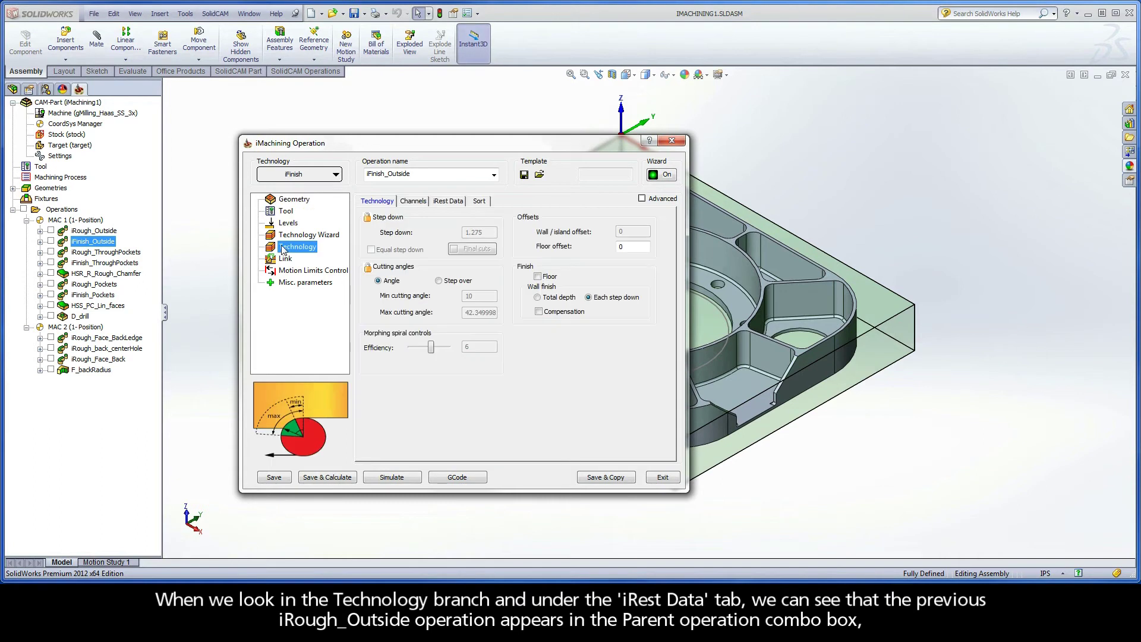
{"action": "left_click", "coordinate": [447, 201]}
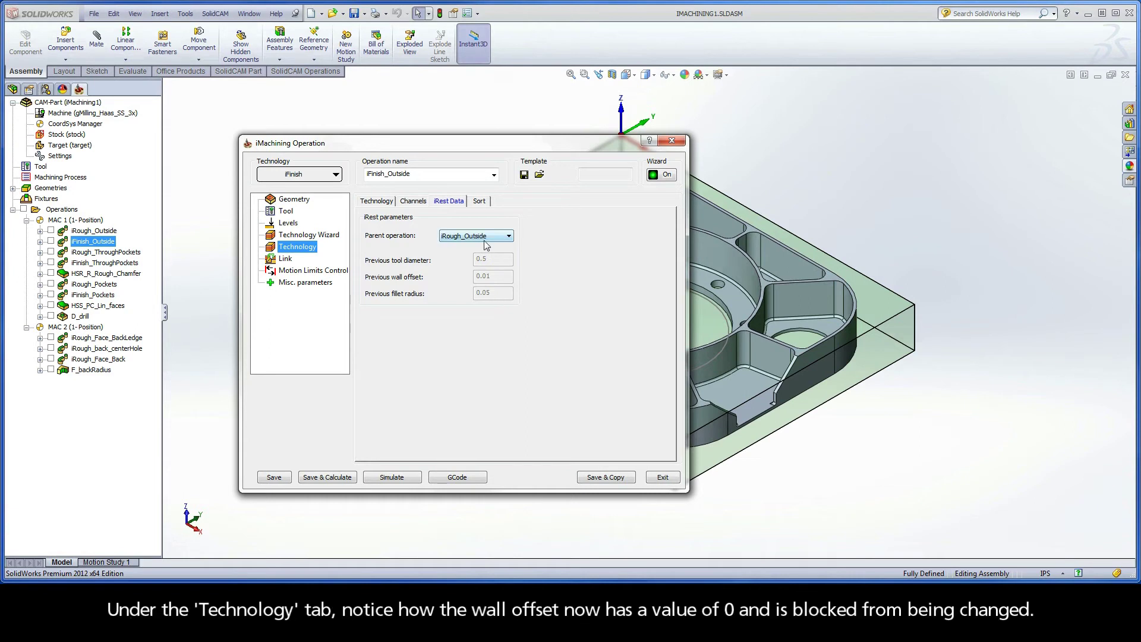
{"action": "left_click", "coordinate": [374, 201]}
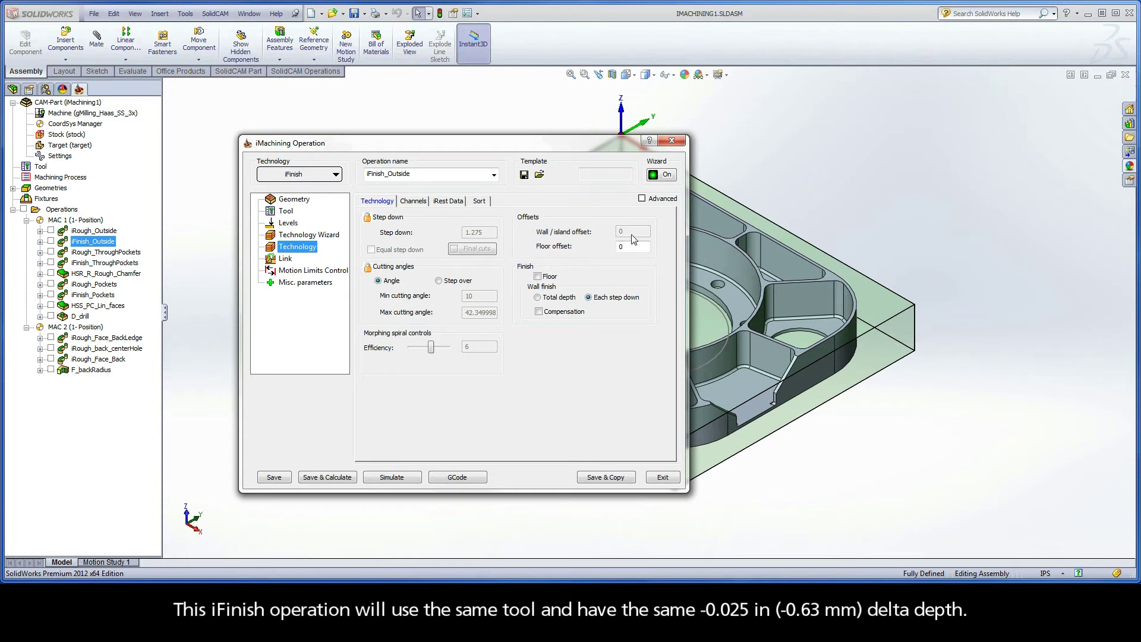
{"action": "left_click", "coordinate": [286, 212]}
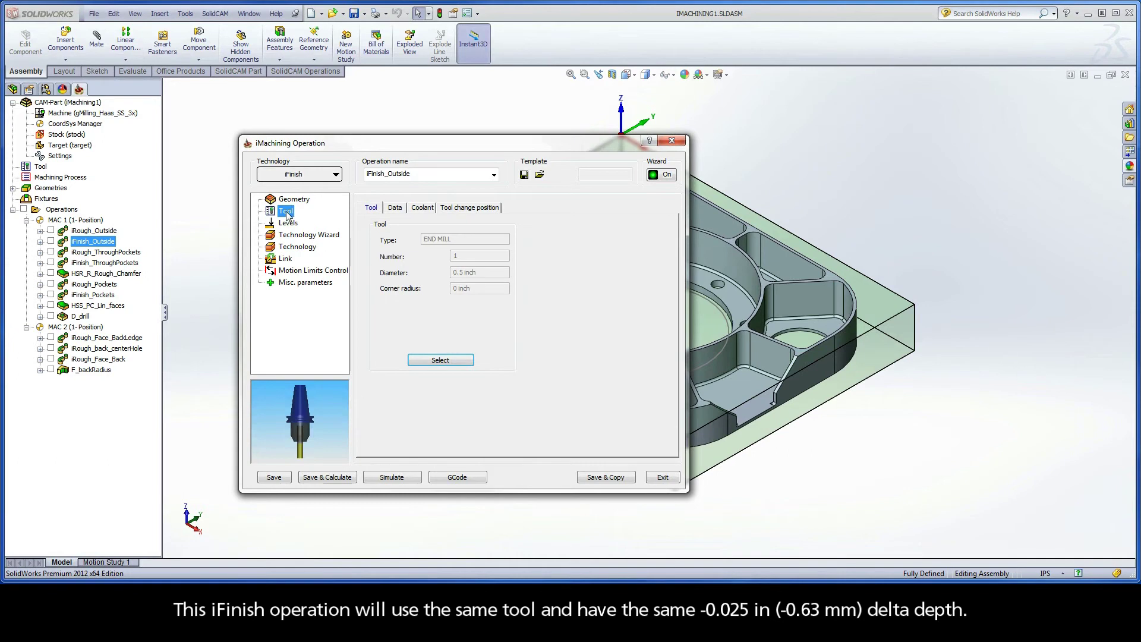
{"action": "left_click", "coordinate": [287, 225]}
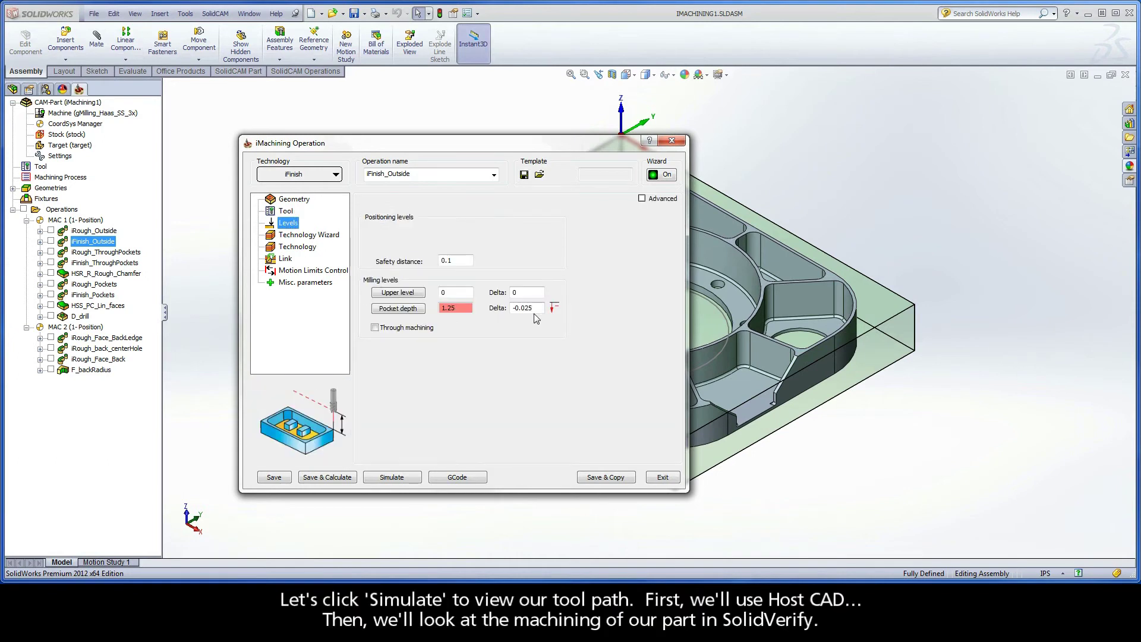
- Simulate iFinish_Outside in Host CAD and at a reduced speed in SolidVerify, and exit the simulation and the operation
{"action": "left_click", "coordinate": [391, 478]}
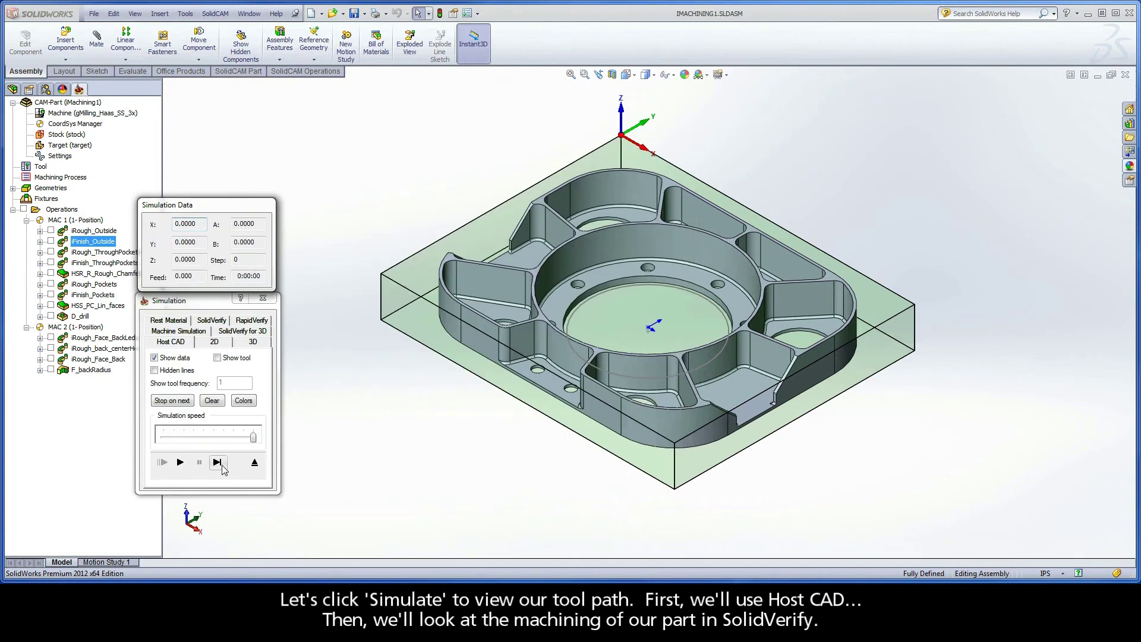
{"action": "left_click", "coordinate": [179, 462]}
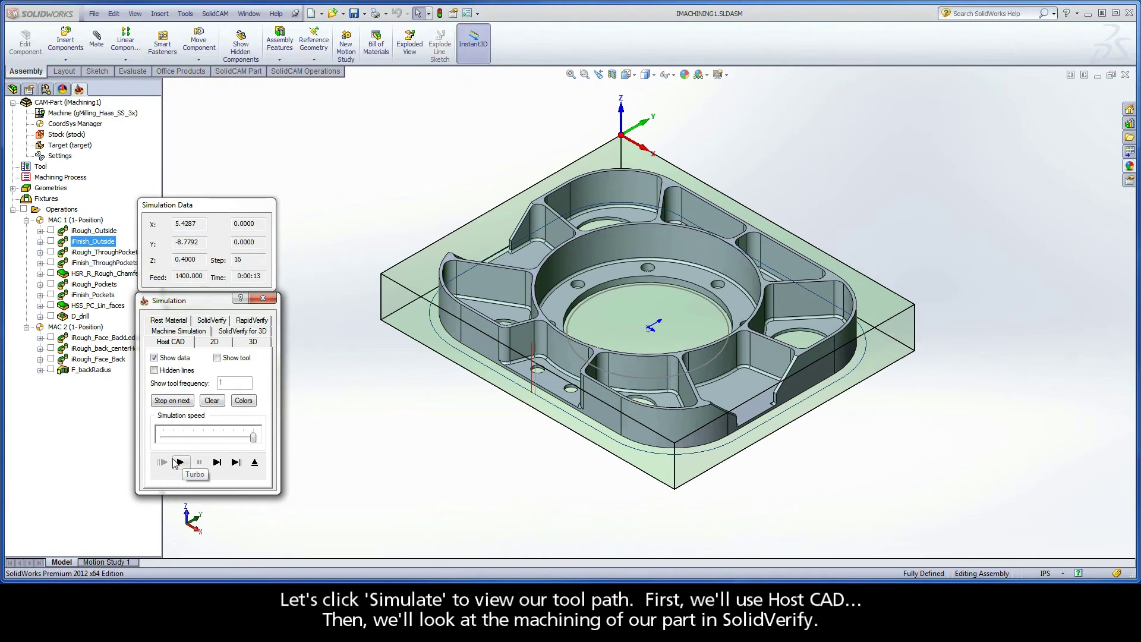
{"action": "left_click", "coordinate": [210, 321]}
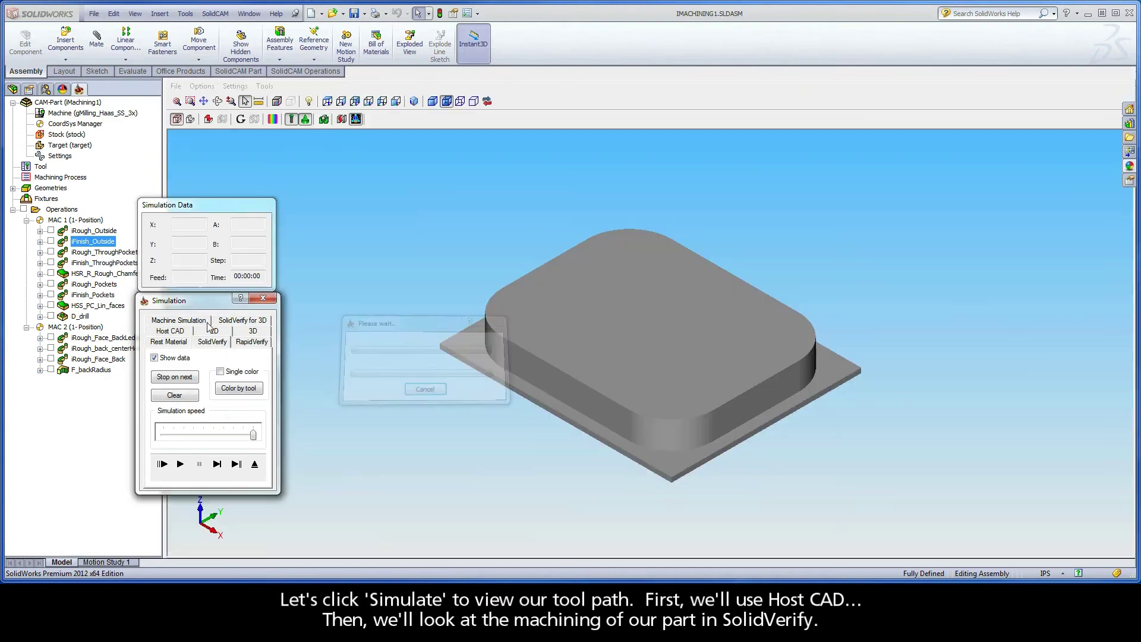
{"action": "left_click_drag", "start_coordinate": [253, 436], "coordinate": [212, 436]}
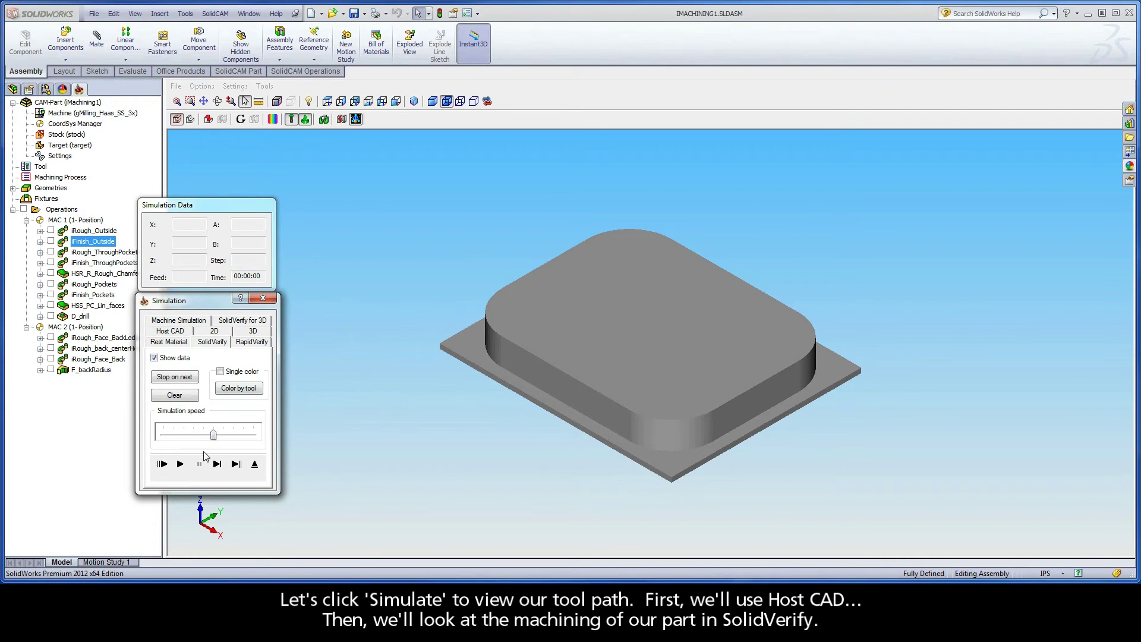
{"action": "left_click", "coordinate": [179, 464]}
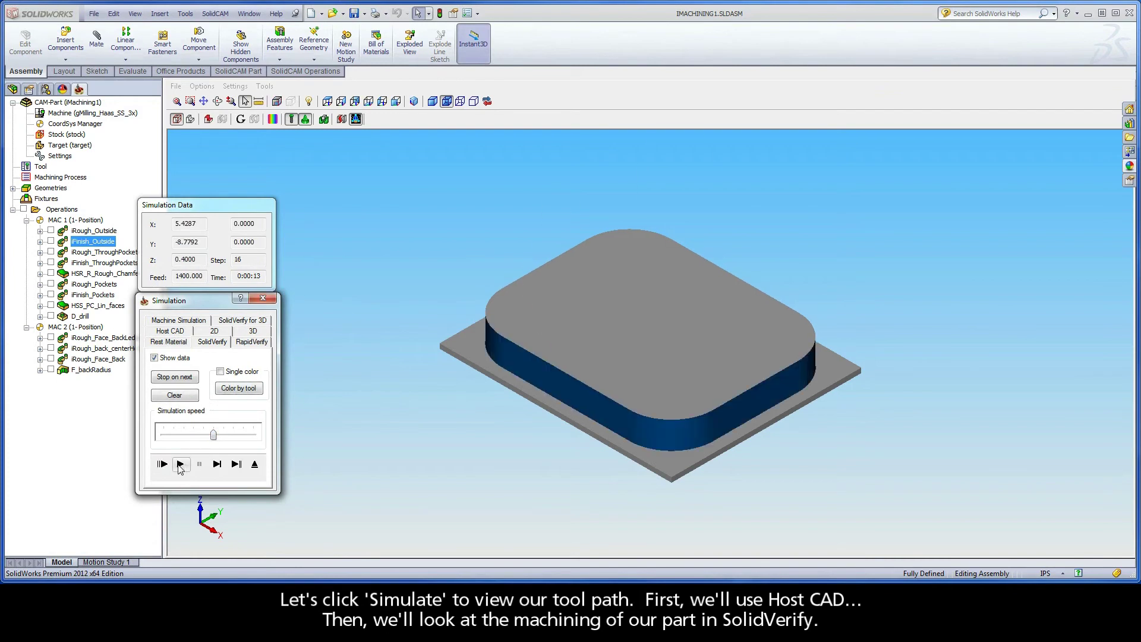
{"action": "left_click", "coordinate": [254, 464]}
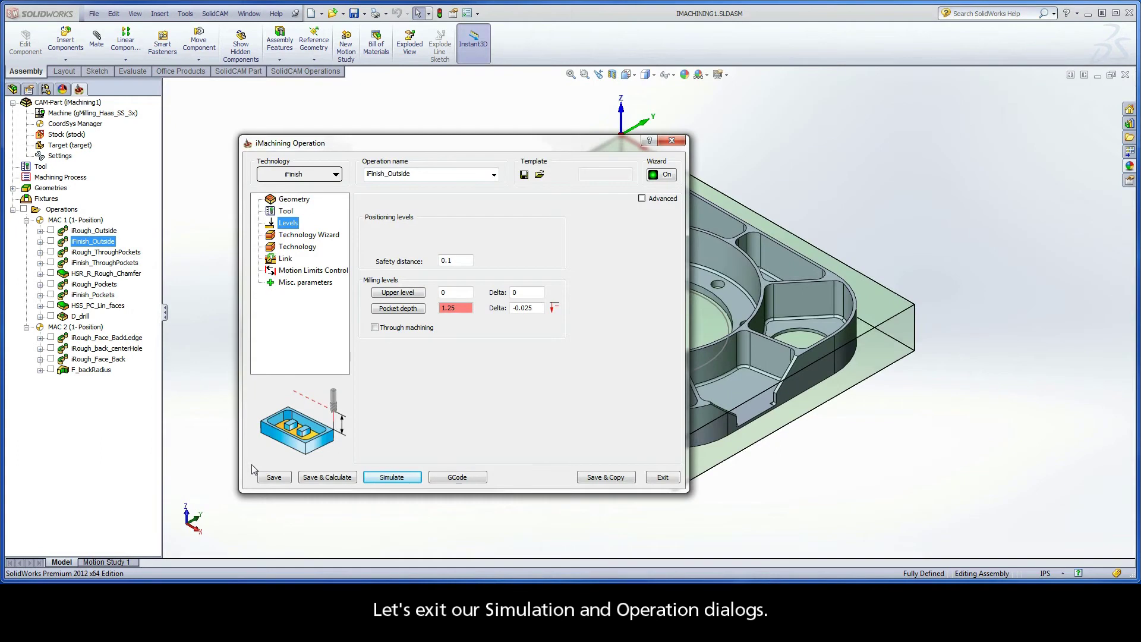
{"action": "left_click", "coordinate": [661, 476]}
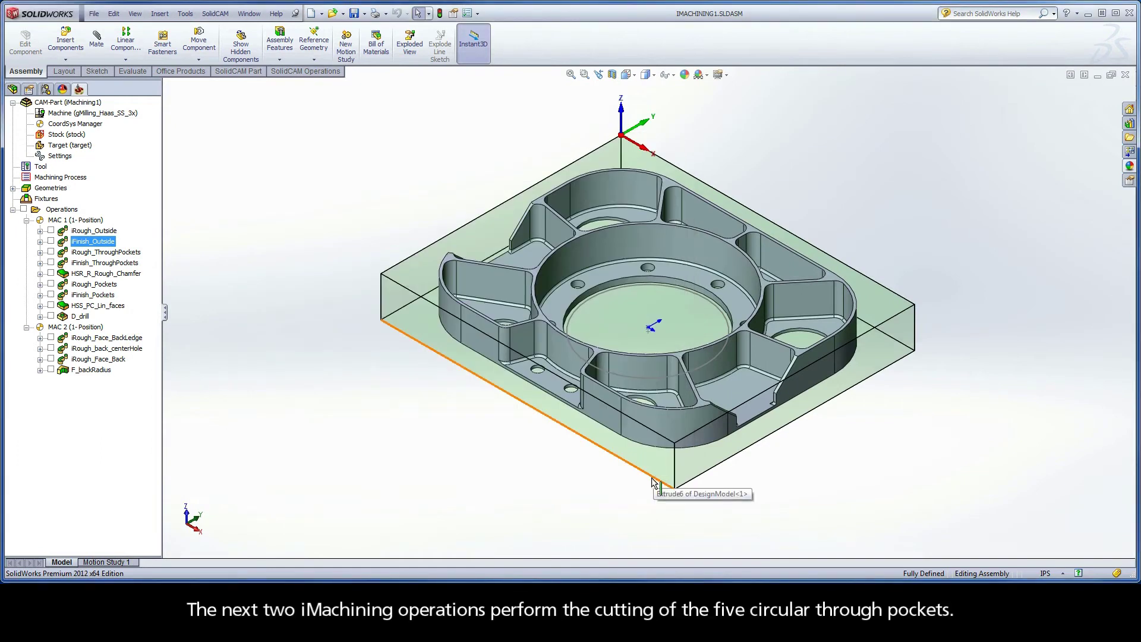
- Open the iRough_ThroughPockets operation and display its ThroughPockets geometry on the model
{"action": "left_click", "coordinate": [92, 253]}
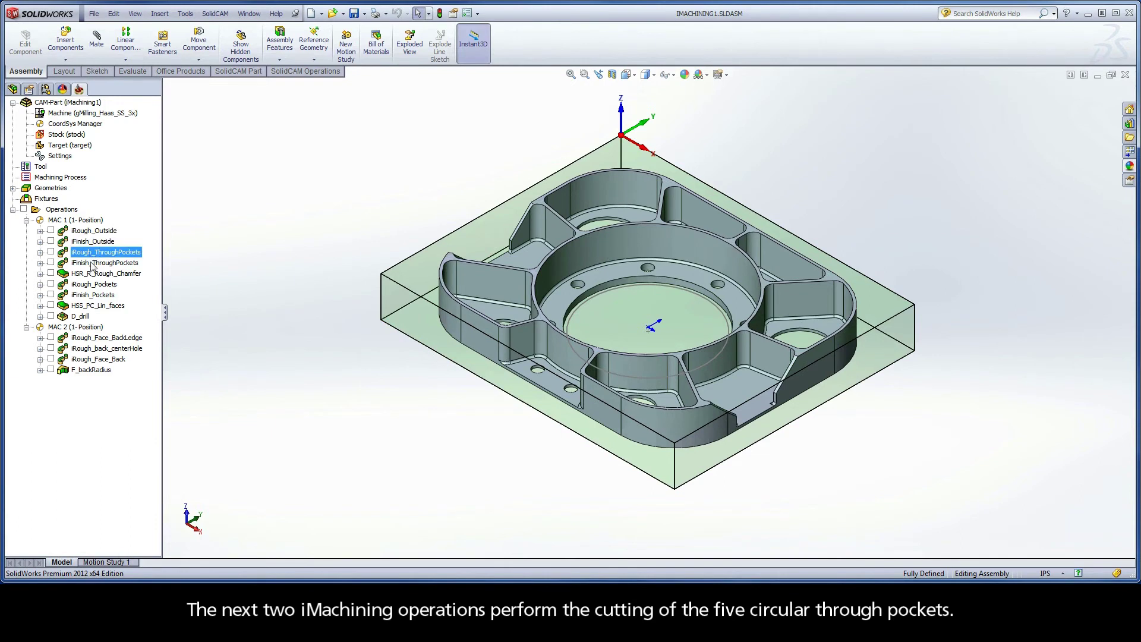
{"action": "left_click", "coordinate": [91, 264]}
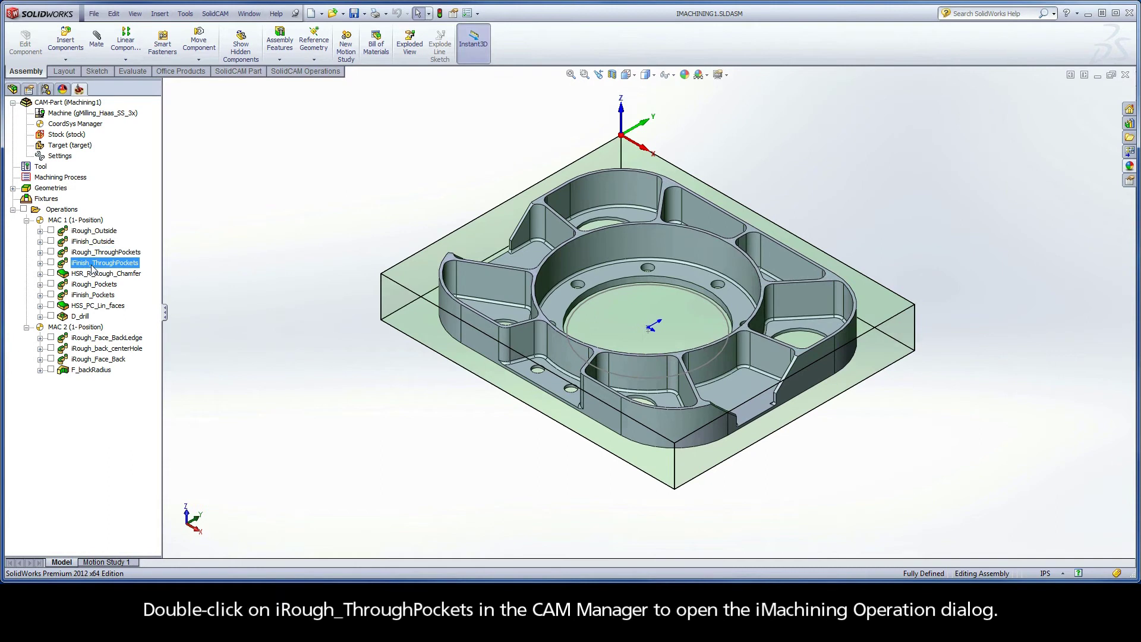
{"action": "left_click", "coordinate": [89, 252]}
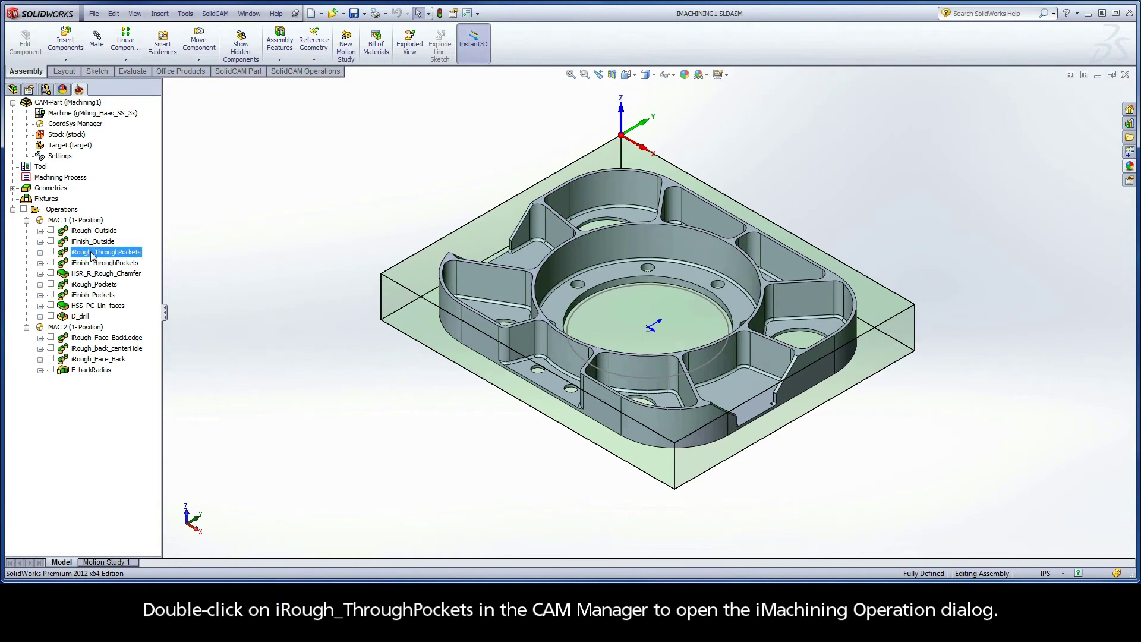
{"action": "double_click", "coordinate": [89, 252]}
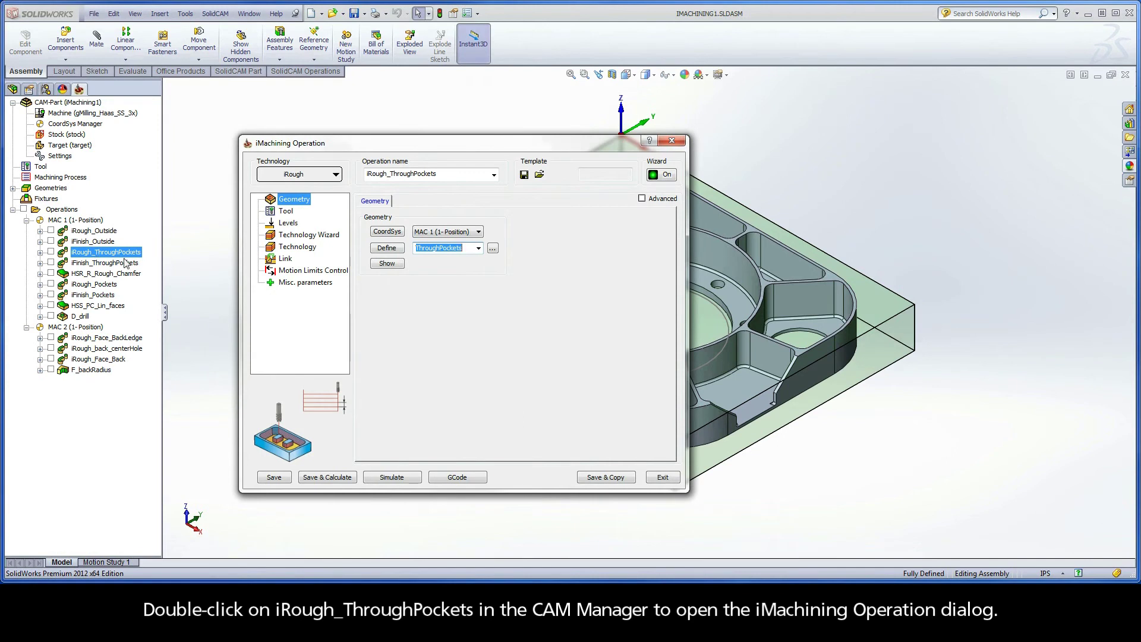
{"action": "left_click", "coordinate": [385, 266]}
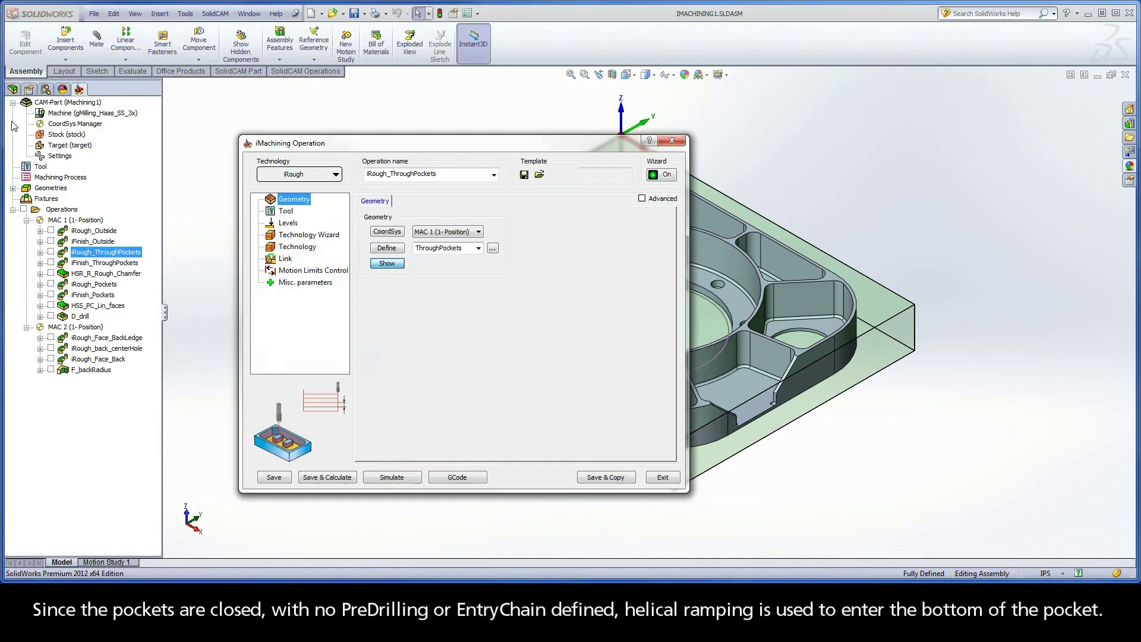
- Close the geometry display and examine iRough_ThroughPockets' pocket entry, tool, pocket depth delta and wall offset
{"action": "left_click", "coordinate": [12, 119]}
{"action": "left_click", "coordinate": [285, 260]}
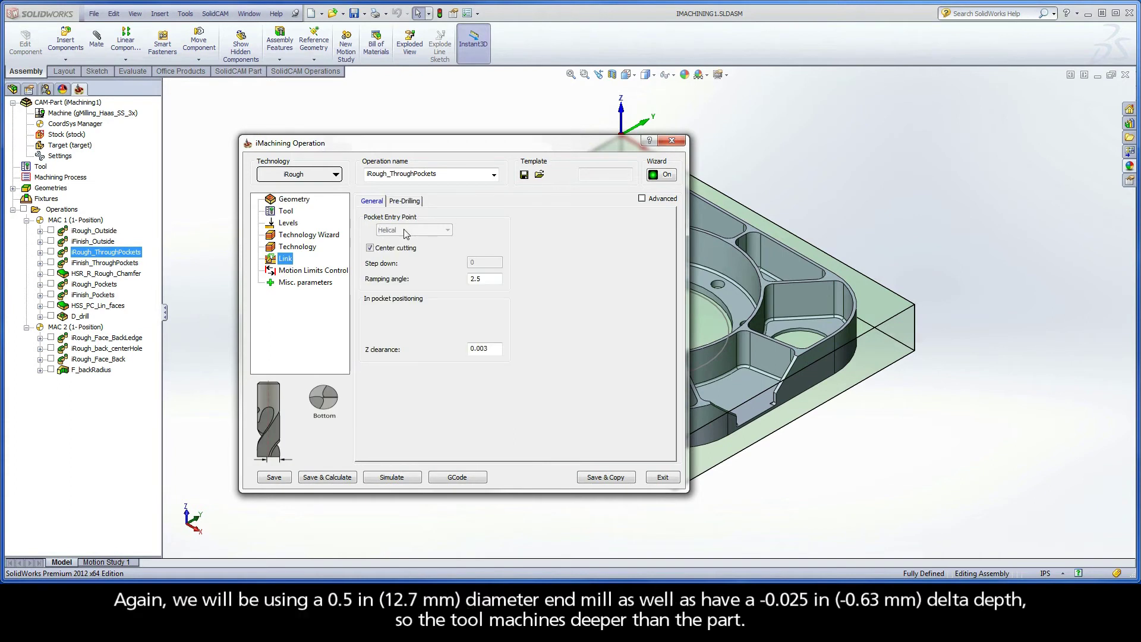
{"action": "left_click", "coordinate": [288, 212]}
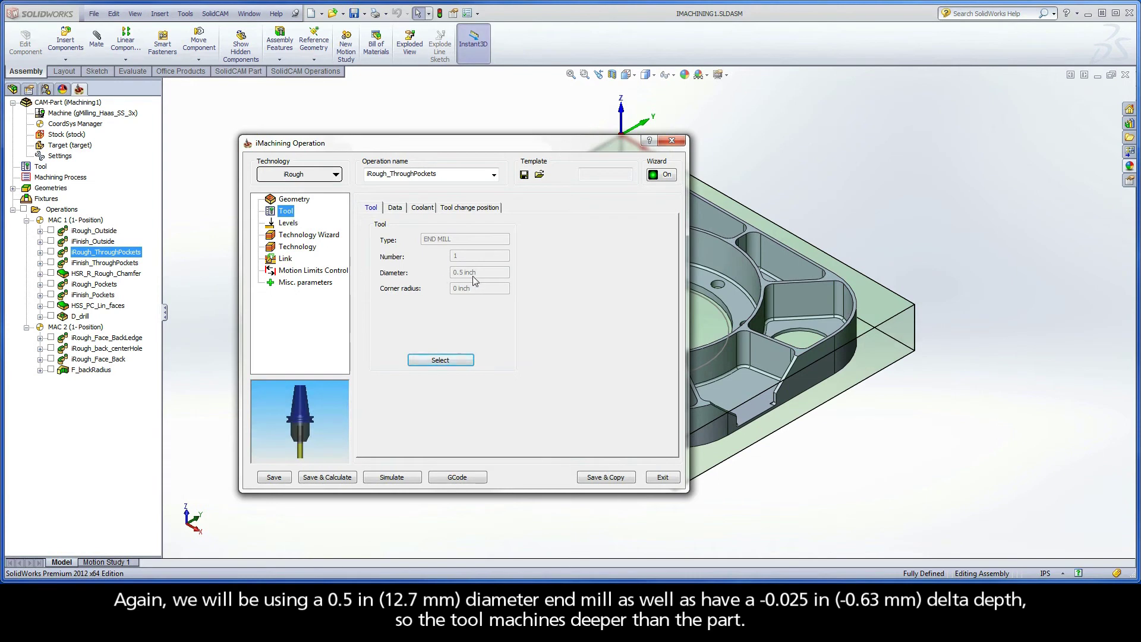
{"action": "left_click", "coordinate": [286, 224]}
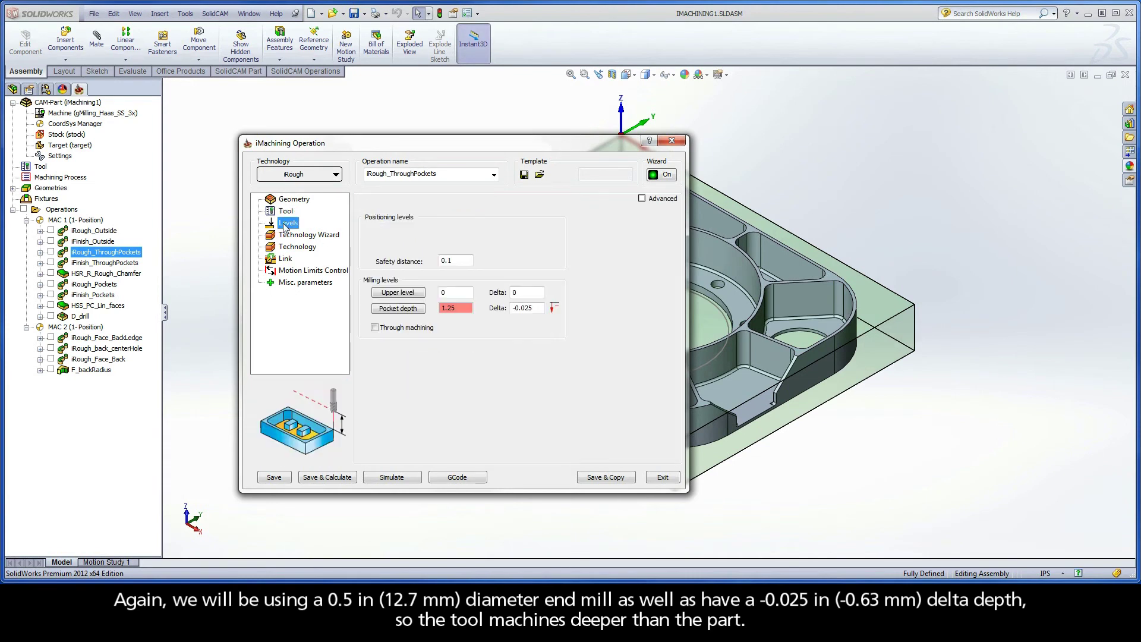
{"action": "left_click_drag", "start_coordinate": [538, 308], "coordinate": [500, 311]}
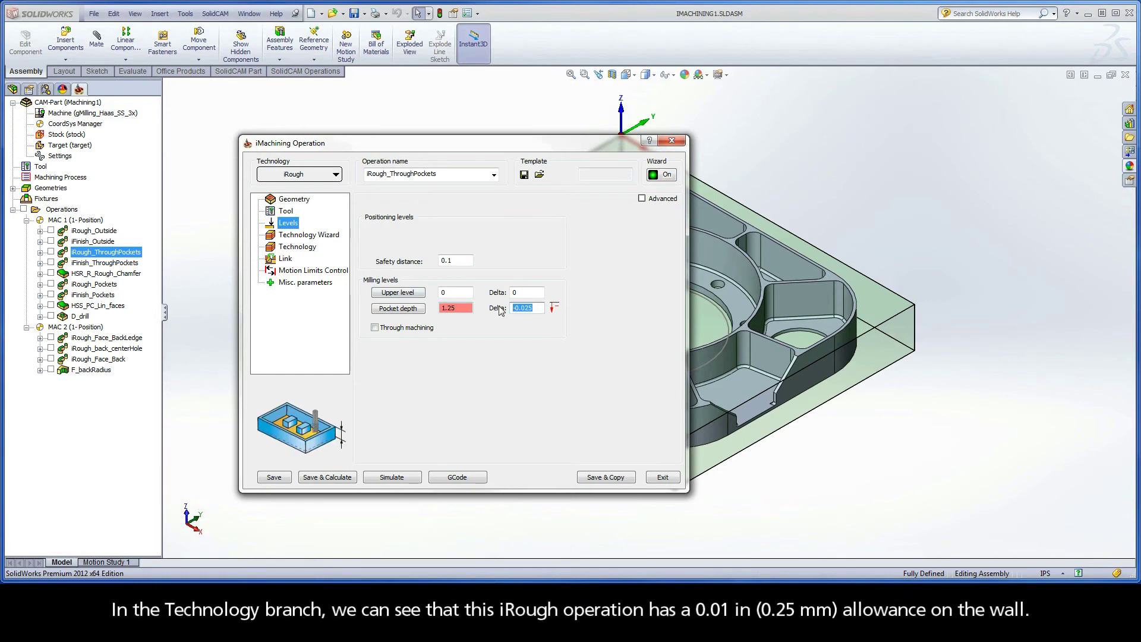
{"action": "left_click", "coordinate": [289, 248]}
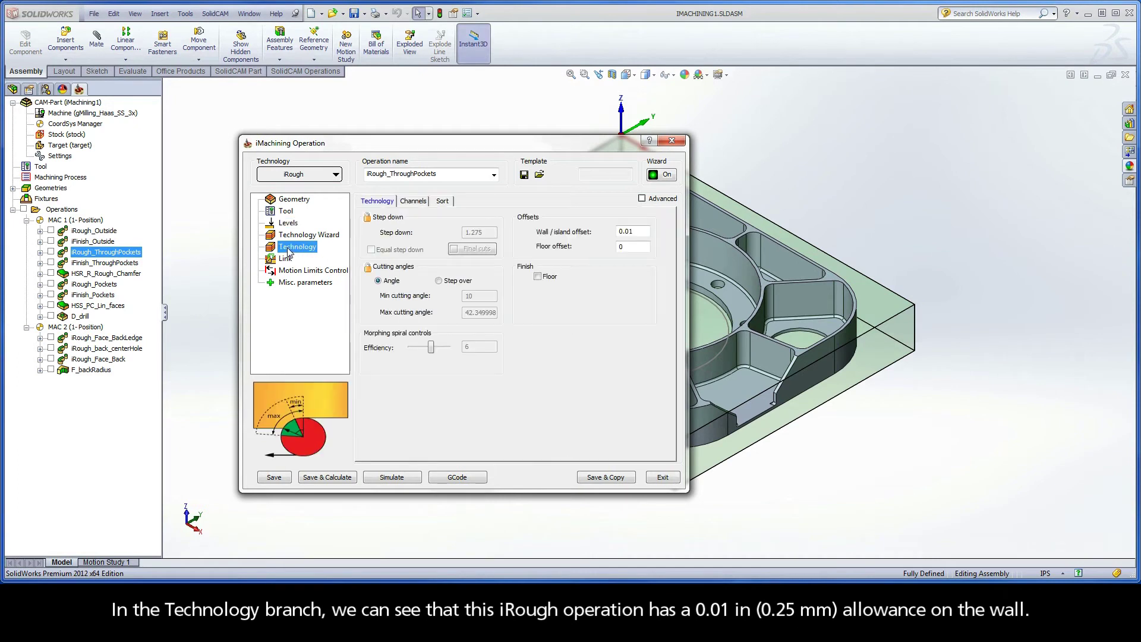
{"action": "double_click", "coordinate": [627, 231]}
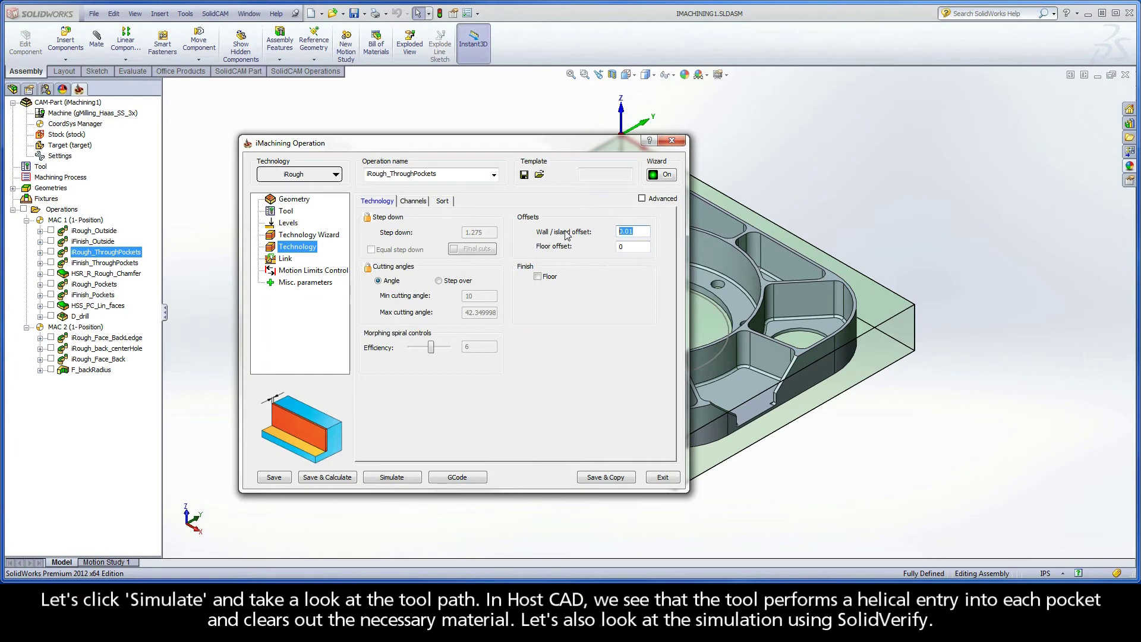
- Simulate iRough_ThroughPockets in Host CAD and SolidVerify, and exit the simulation and the operation
{"action": "left_click", "coordinate": [401, 477]}
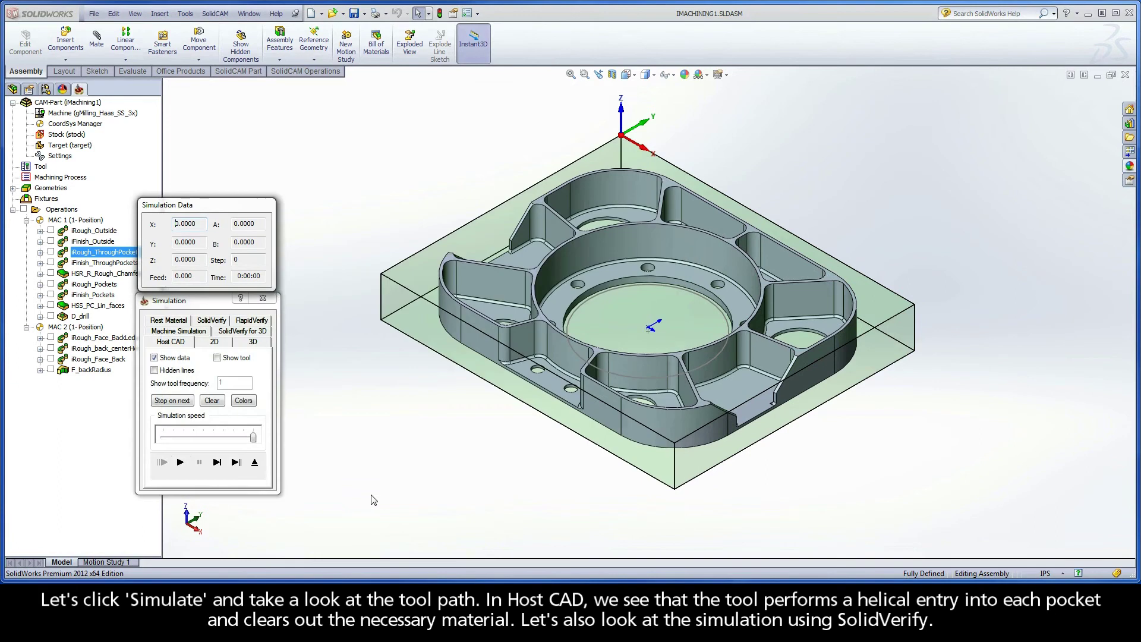
{"action": "left_click", "coordinate": [180, 463]}
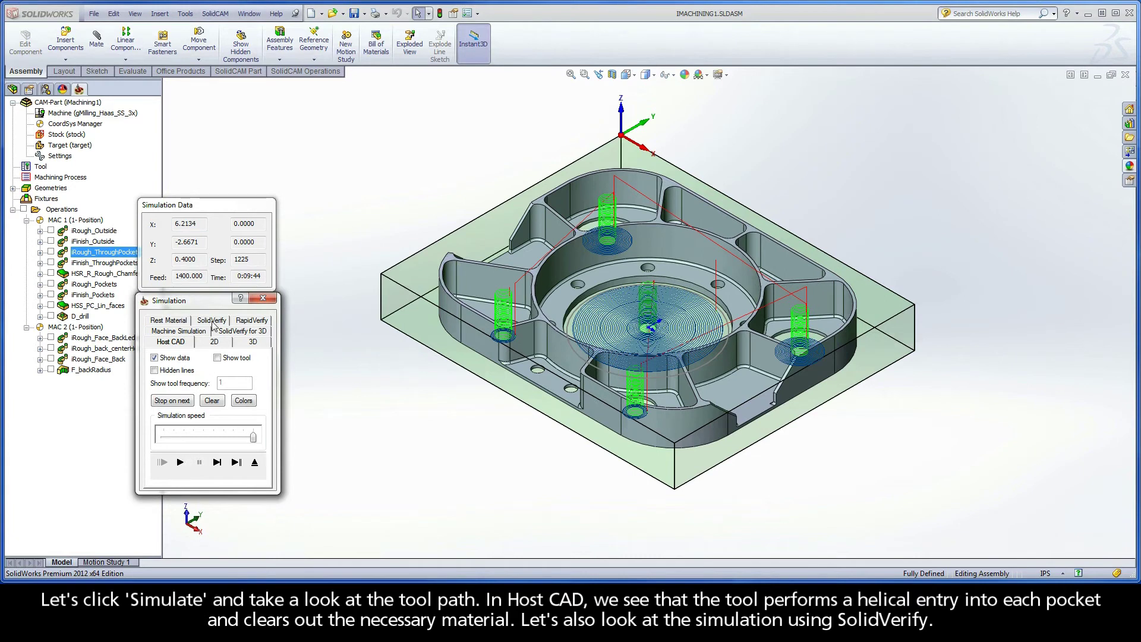
{"action": "left_click", "coordinate": [212, 320]}
{"action": "left_click", "coordinate": [180, 463]}
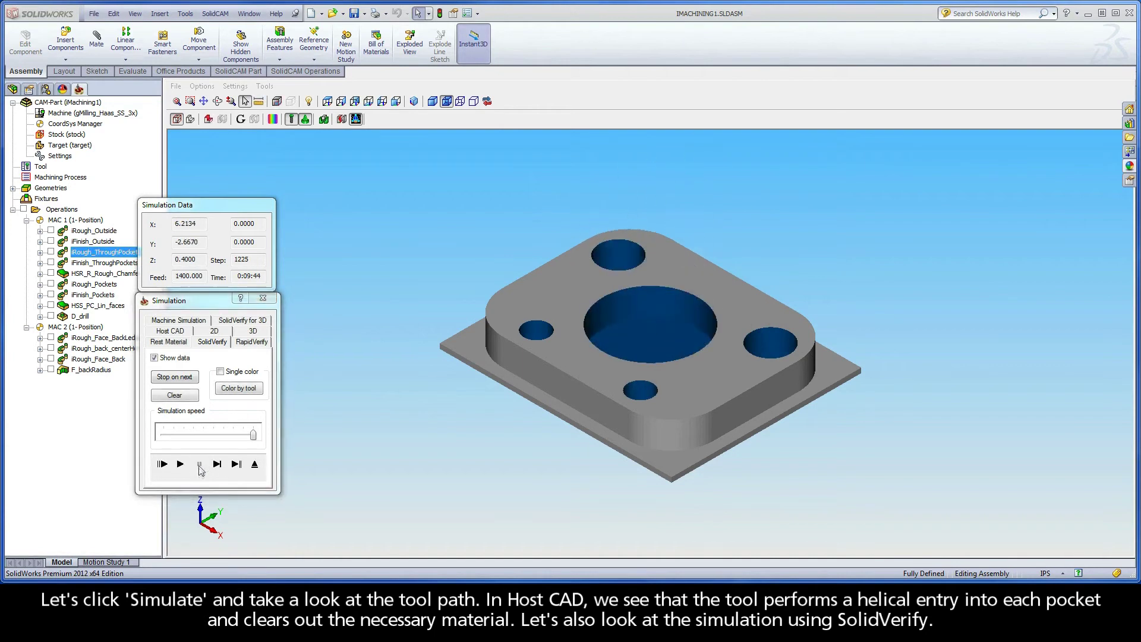
{"action": "left_click", "coordinate": [255, 464]}
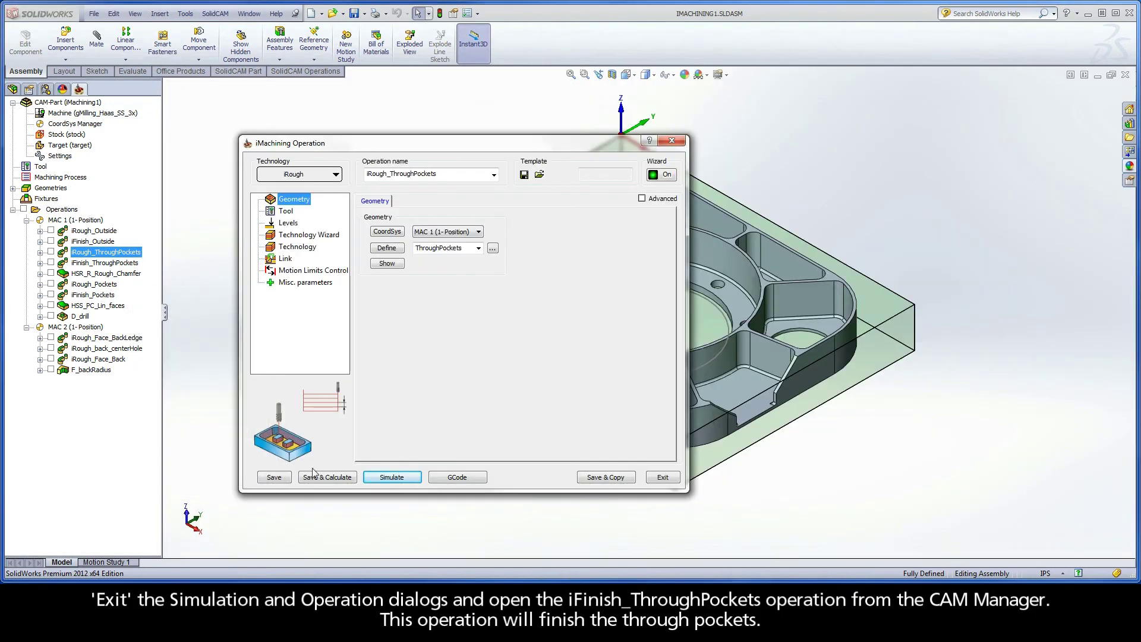
{"action": "left_click", "coordinate": [662, 478]}
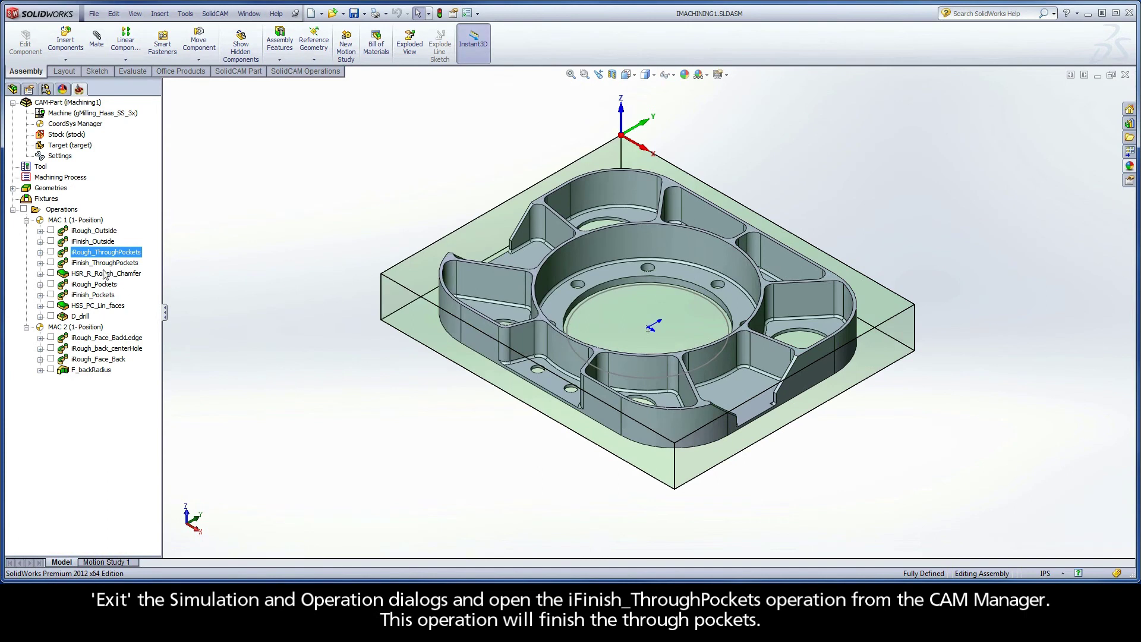
- Open the iFinish_ThroughPockets operation and examine its parent operation in the iRest data, its wall offset, tool and pocket depth delta
{"action": "double_click", "coordinate": [99, 263]}
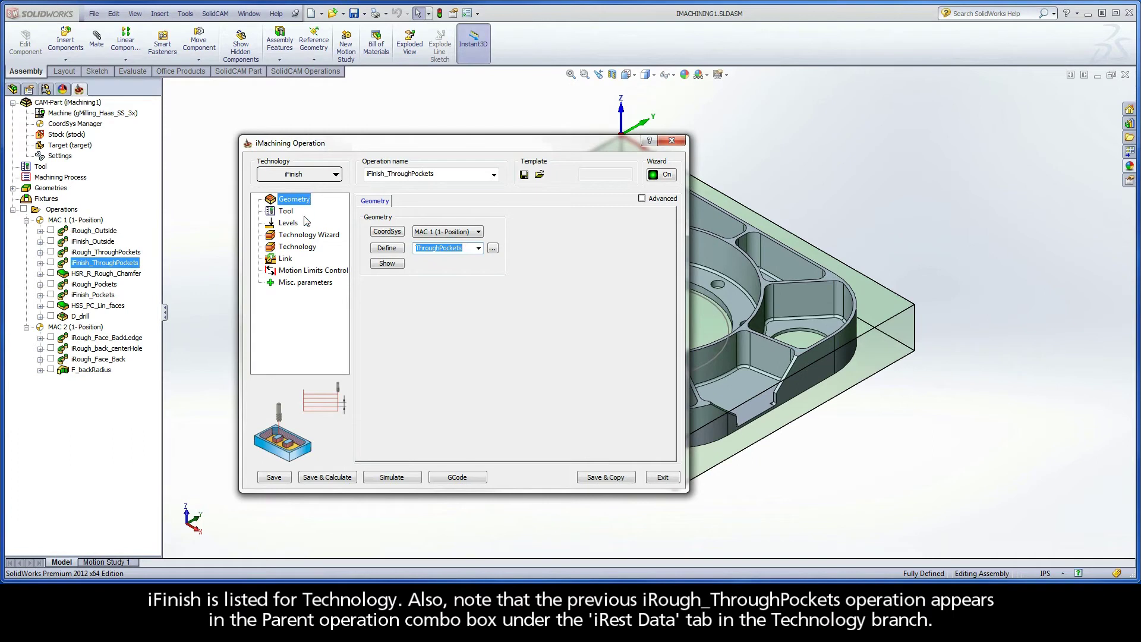
{"action": "left_click", "coordinate": [302, 246]}
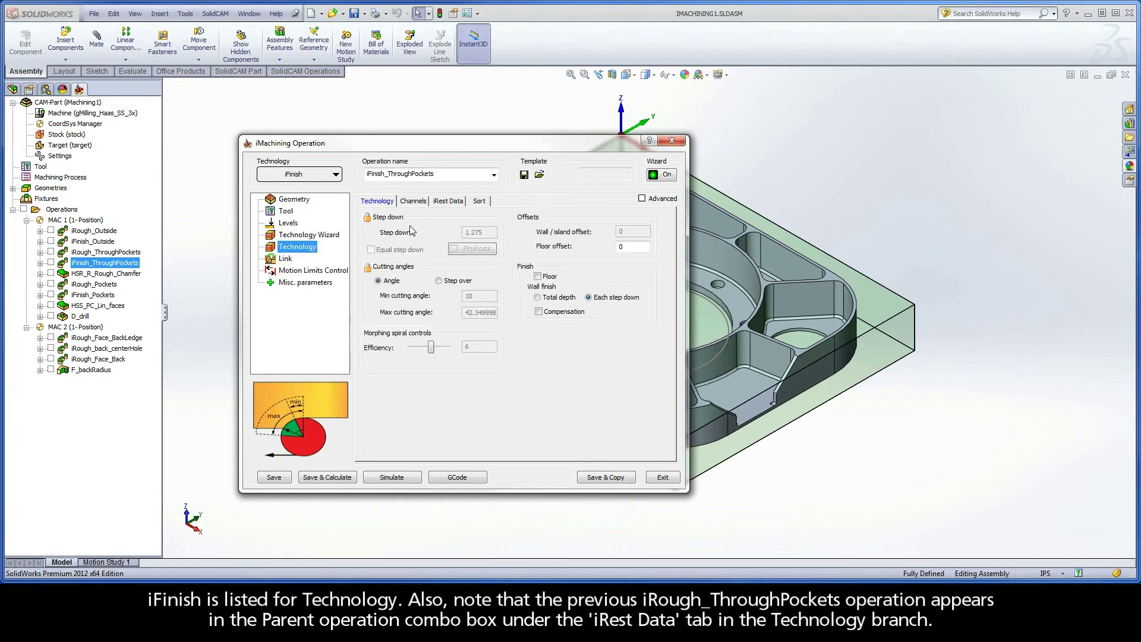
{"action": "left_click", "coordinate": [447, 202]}
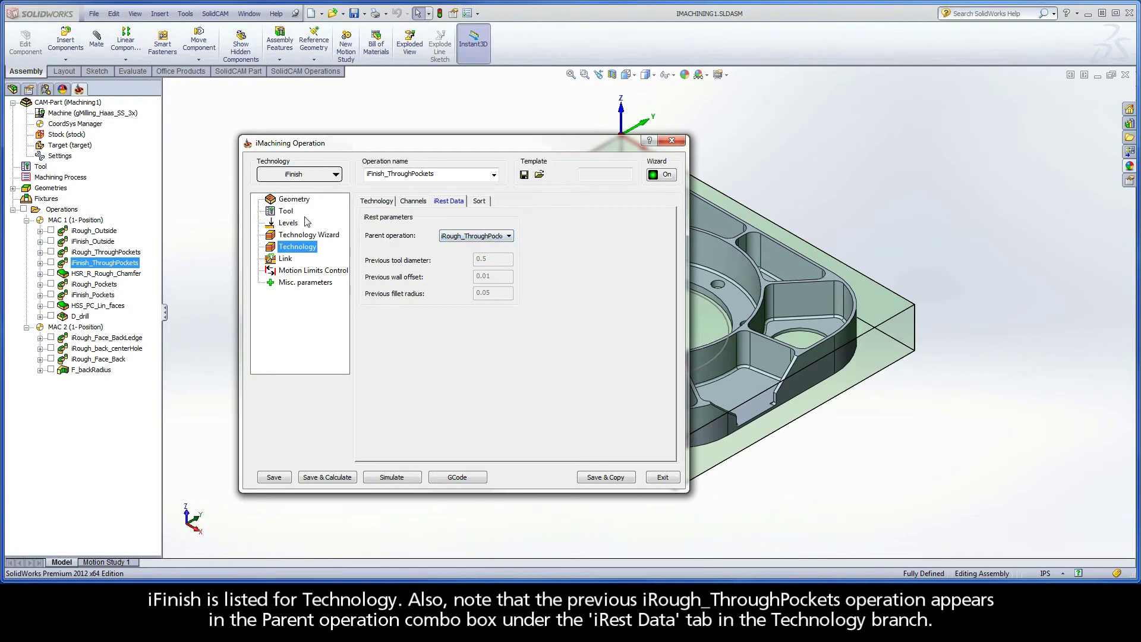
{"action": "left_click", "coordinate": [375, 202]}
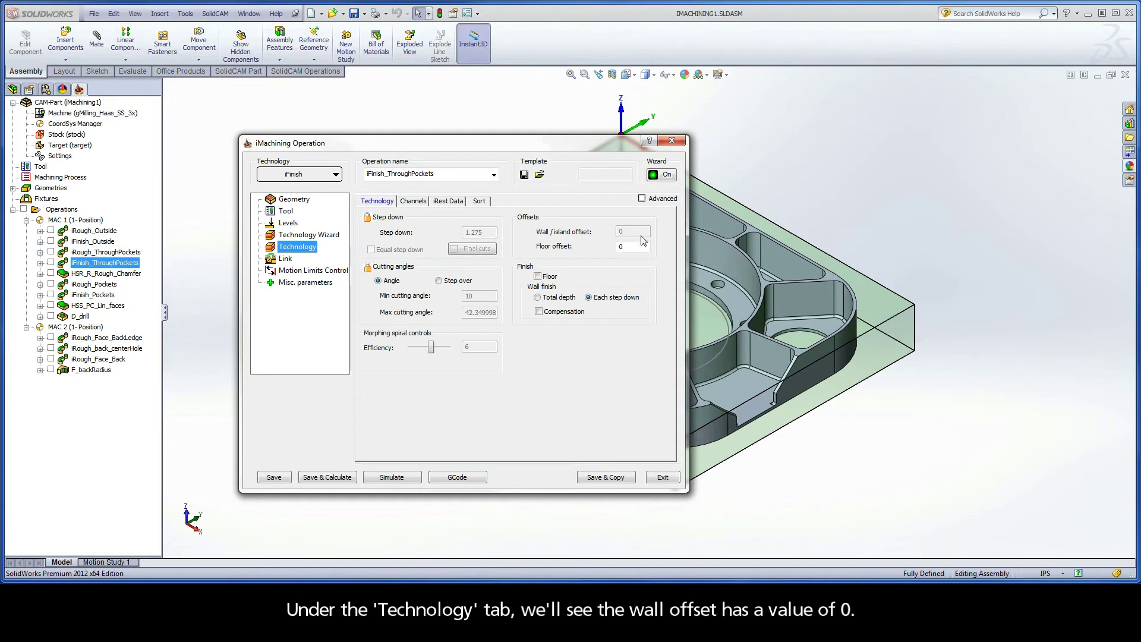
{"action": "left_click", "coordinate": [290, 213]}
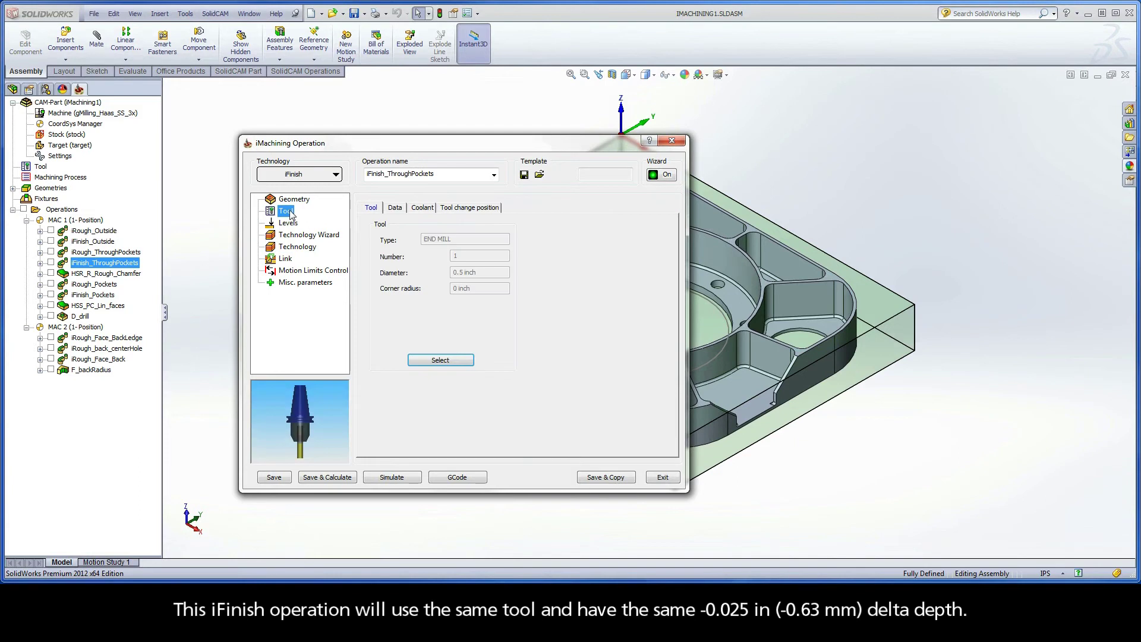
{"action": "left_click", "coordinate": [289, 223]}
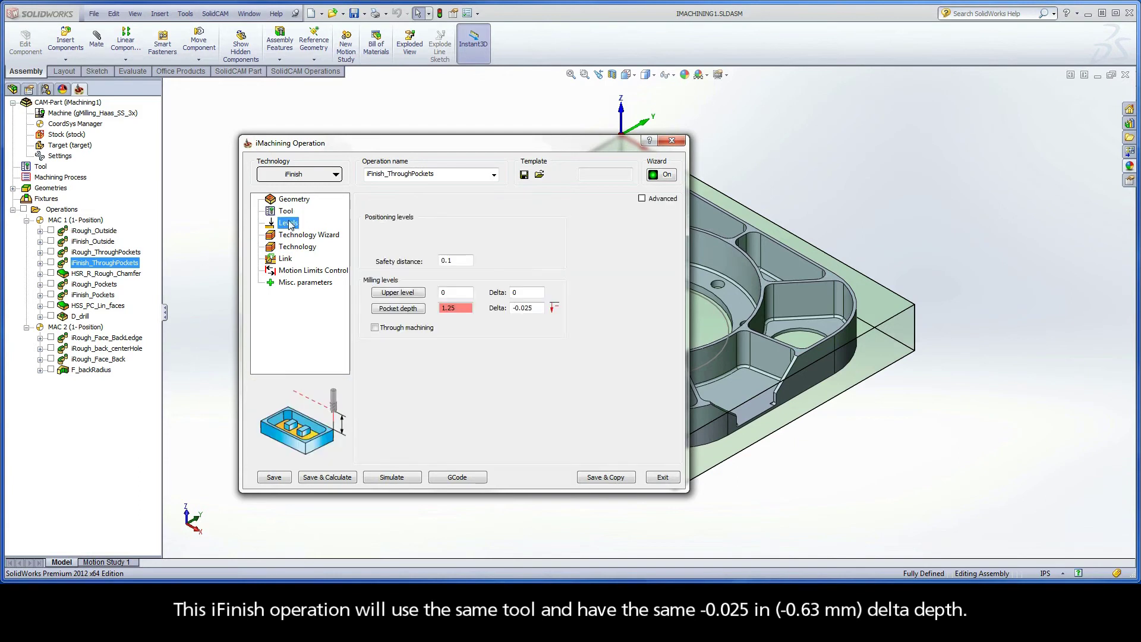
{"action": "left_click_drag", "start_coordinate": [533, 311], "coordinate": [498, 313]}
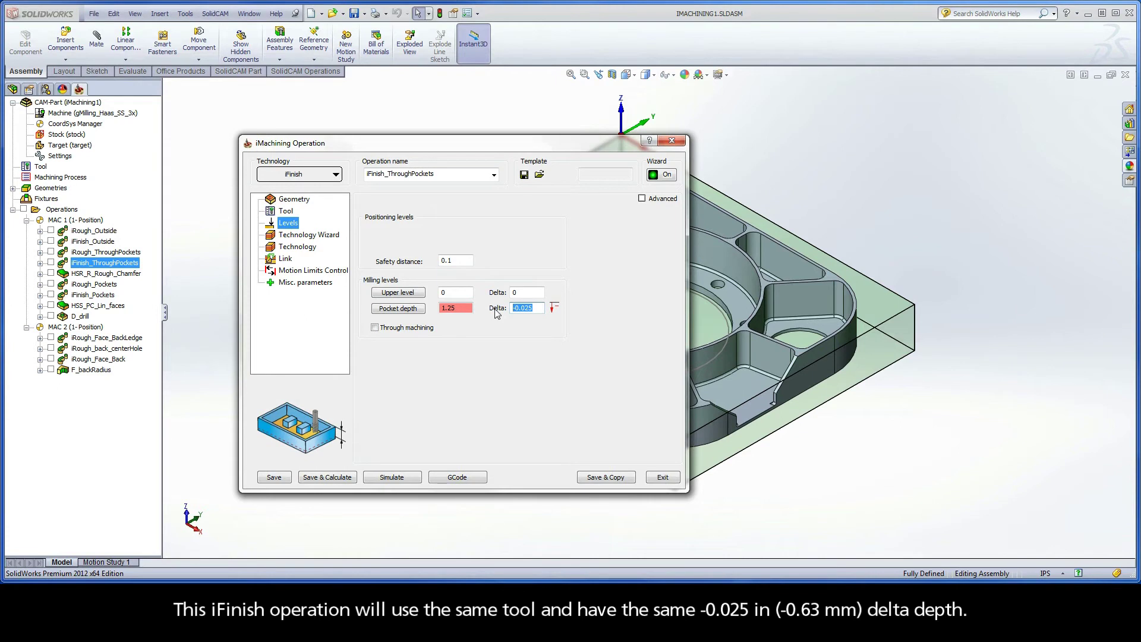
- Simulate iFinish_ThroughPockets at a reduced speed in Host CAD and SolidVerify, and exit the simulation and the operation
{"action": "left_click", "coordinate": [402, 477]}
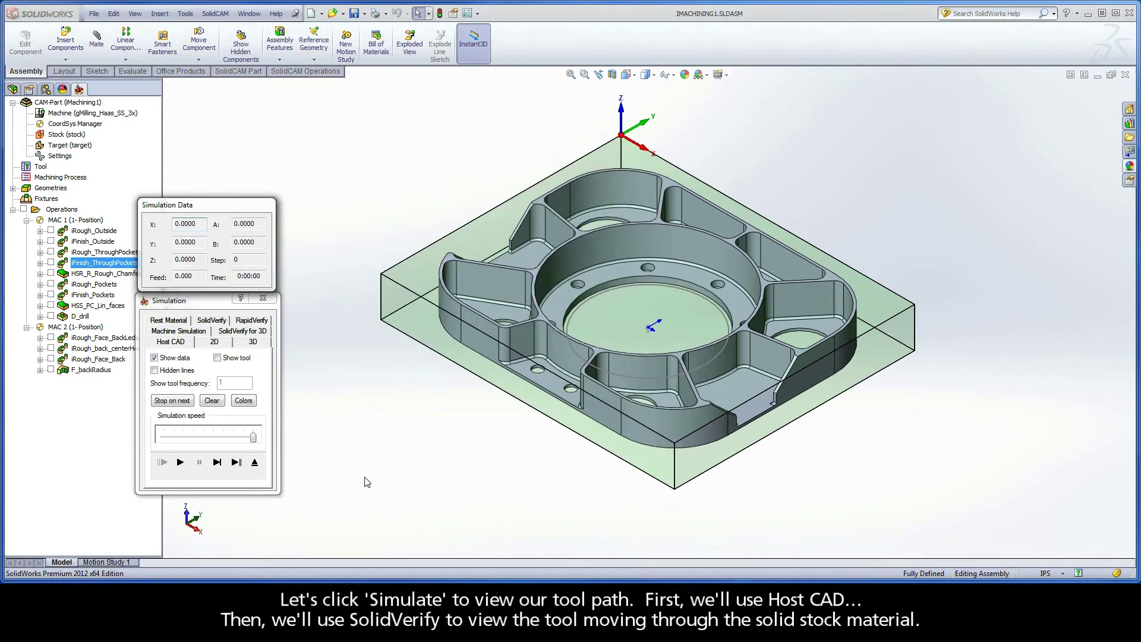
{"action": "left_click_drag", "start_coordinate": [253, 438], "coordinate": [214, 441]}
{"action": "left_click", "coordinate": [183, 464]}
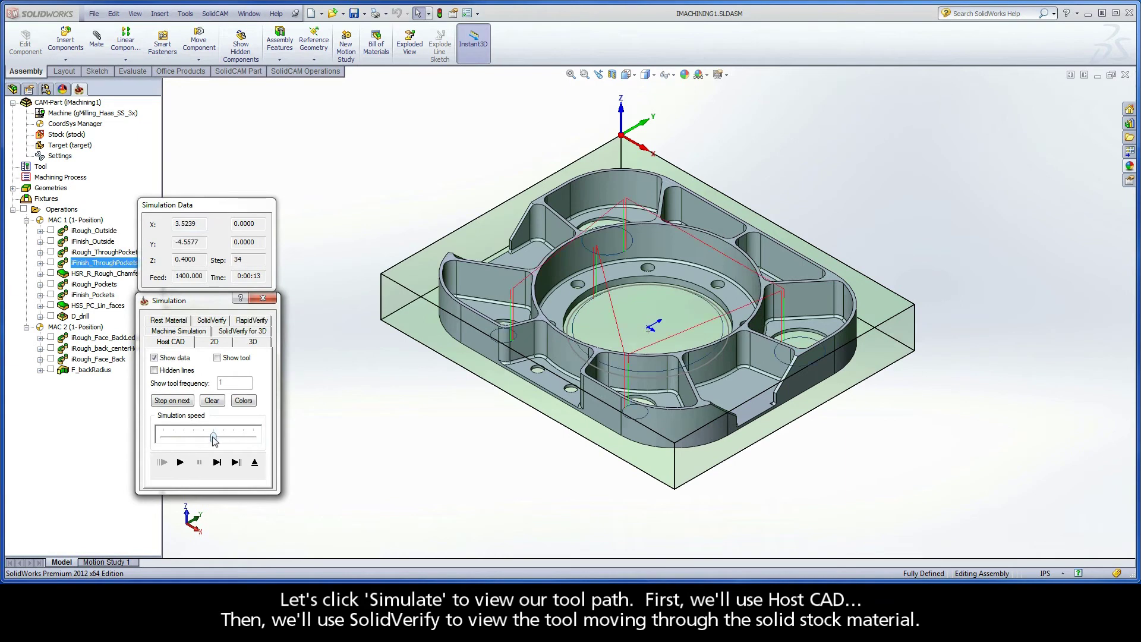
{"action": "left_click", "coordinate": [212, 322]}
{"action": "left_click_drag", "start_coordinate": [253, 434], "coordinate": [224, 438]}
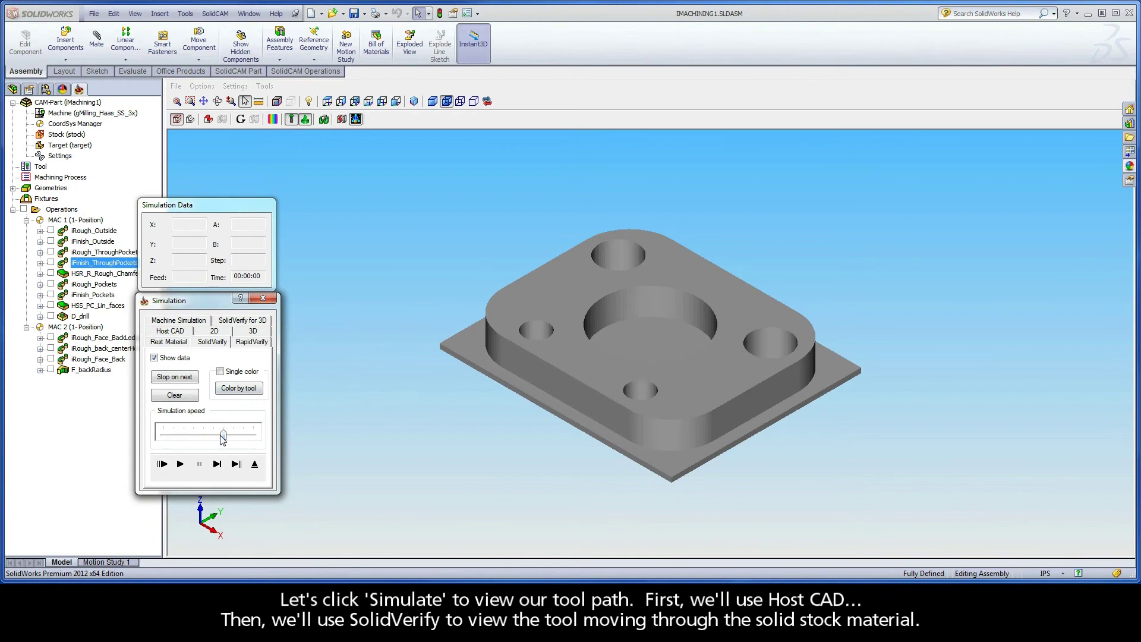
{"action": "left_click", "coordinate": [181, 464]}
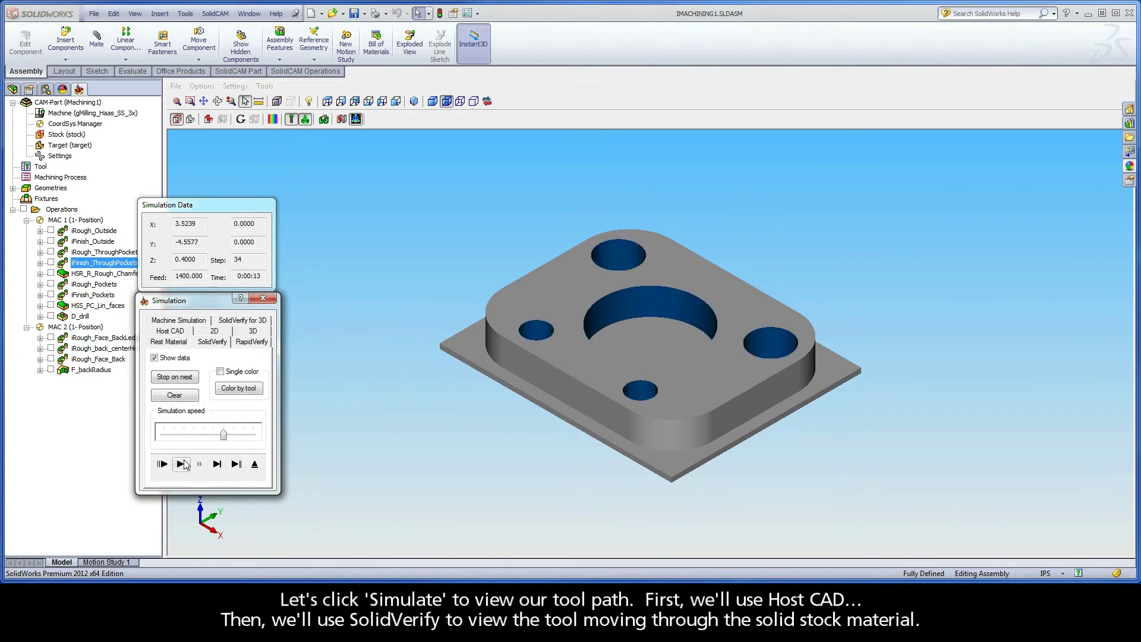
{"action": "left_click", "coordinate": [254, 466]}
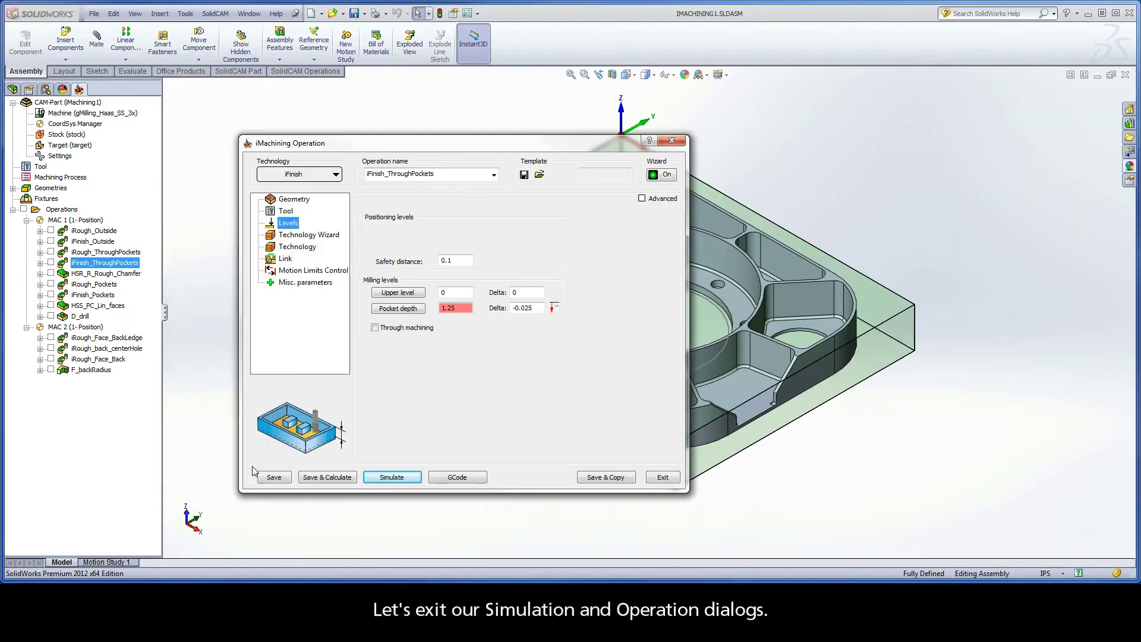
{"action": "left_click", "coordinate": [659, 479]}
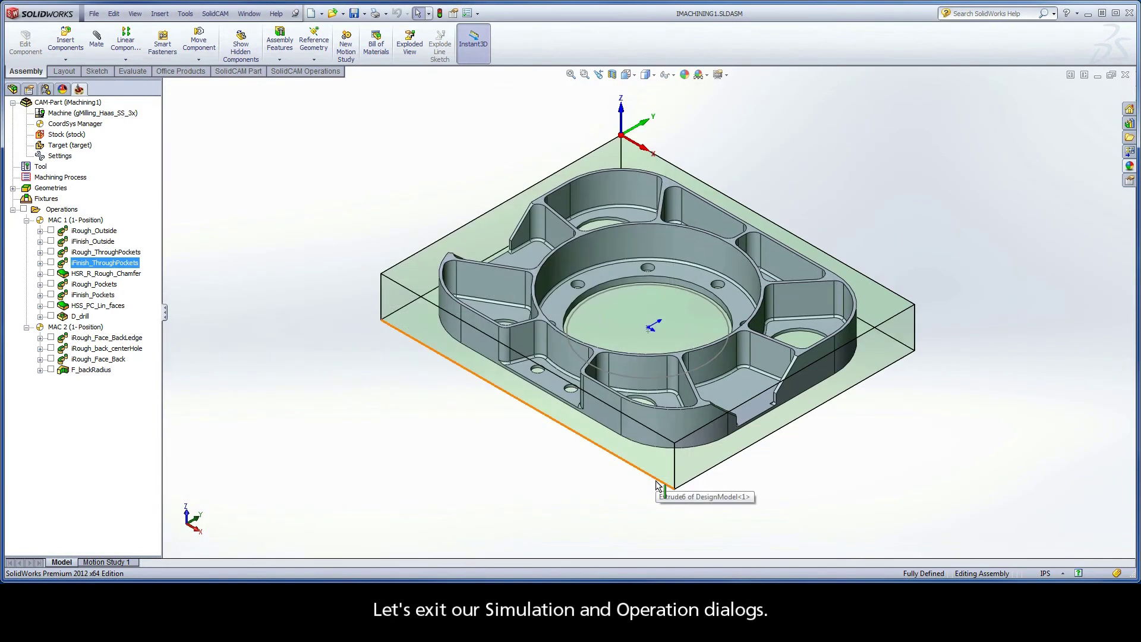
- Open the HSR_R_Rough_Chamfer operation, display its target geometry on the model and examine its tool data
{"action": "left_click", "coordinate": [87, 274]}
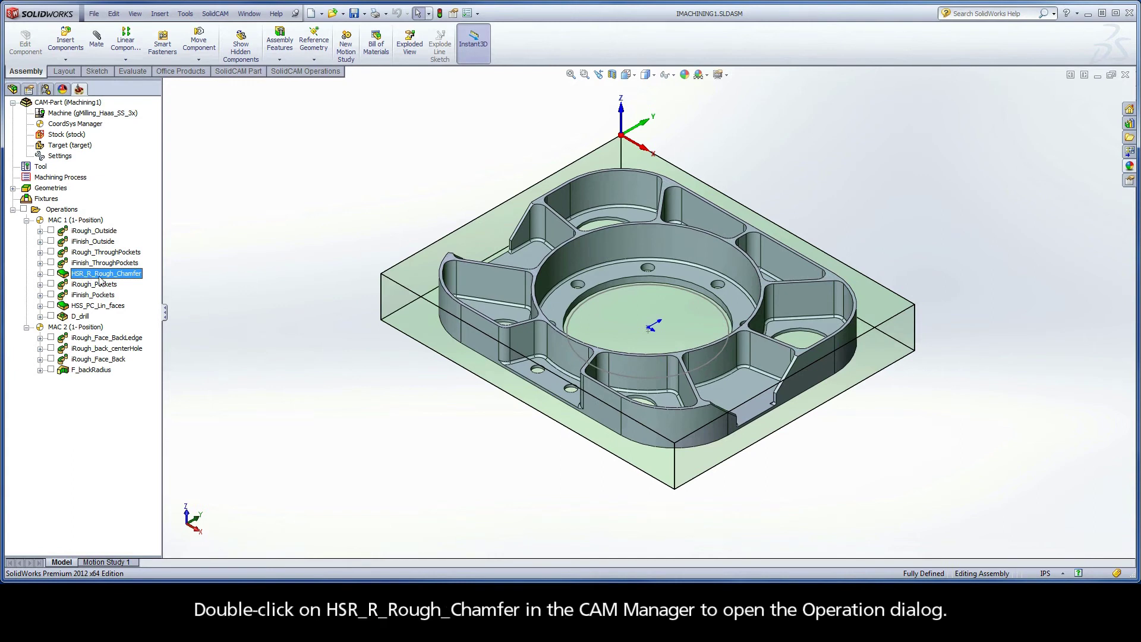
{"action": "double_click", "coordinate": [107, 274]}
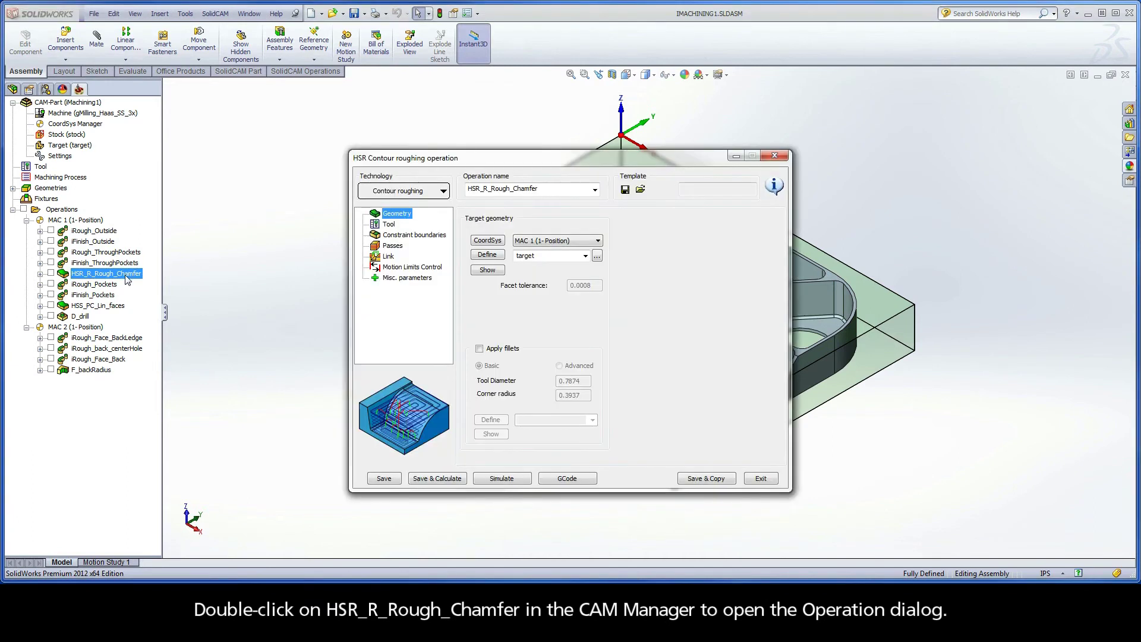
{"action": "left_click", "coordinate": [488, 271]}
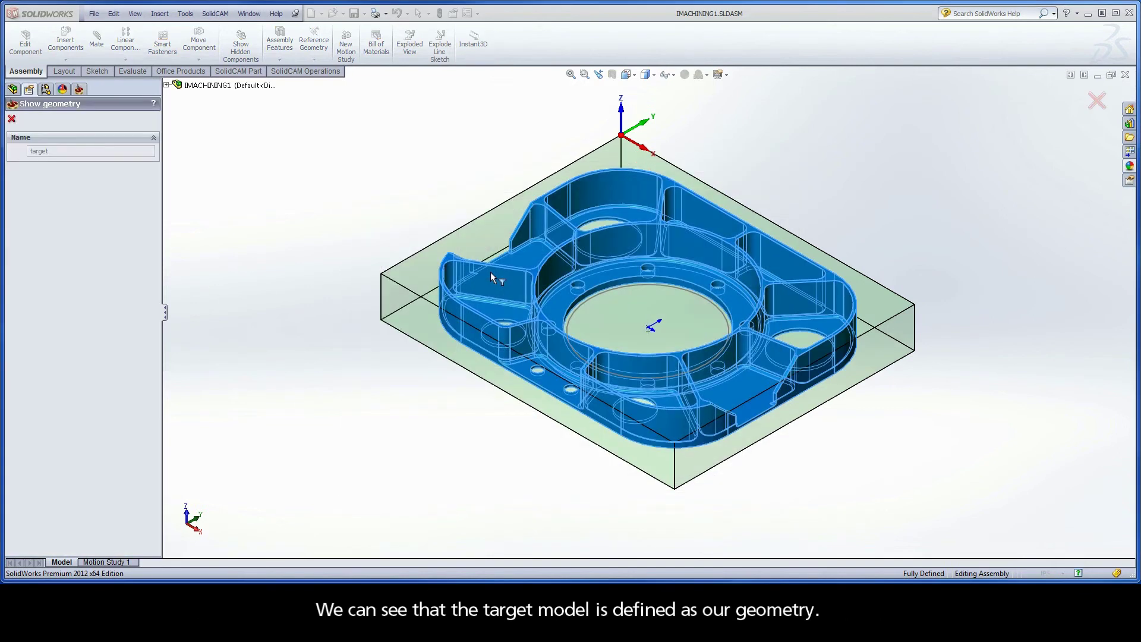
{"action": "left_click", "coordinate": [12, 119]}
{"action": "left_click", "coordinate": [390, 224]}
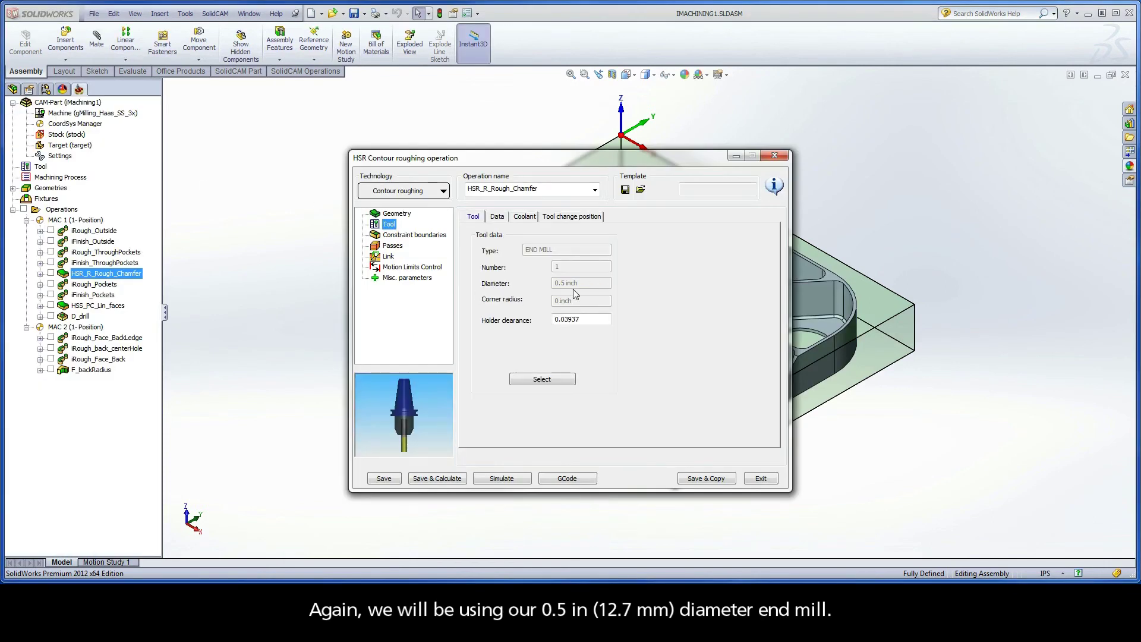
- Display HSR_R_Rough_Chamfer's contour constraint boundary on the model, and examine the step down and floor offset of its passes
{"action": "left_click", "coordinate": [408, 237]}
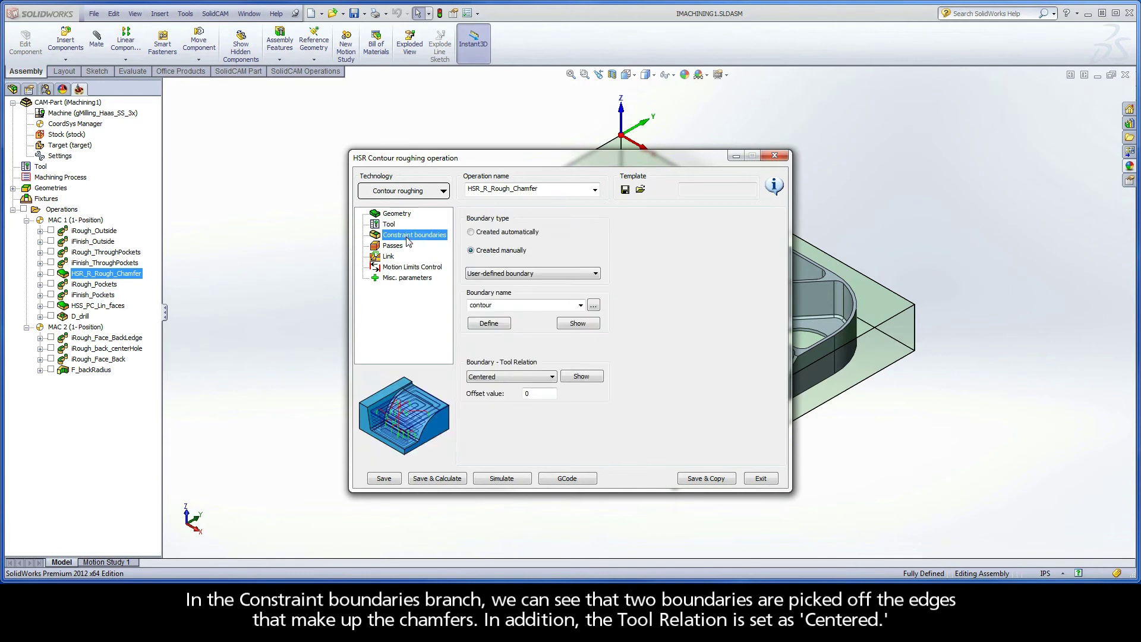
{"action": "left_click", "coordinate": [578, 323]}
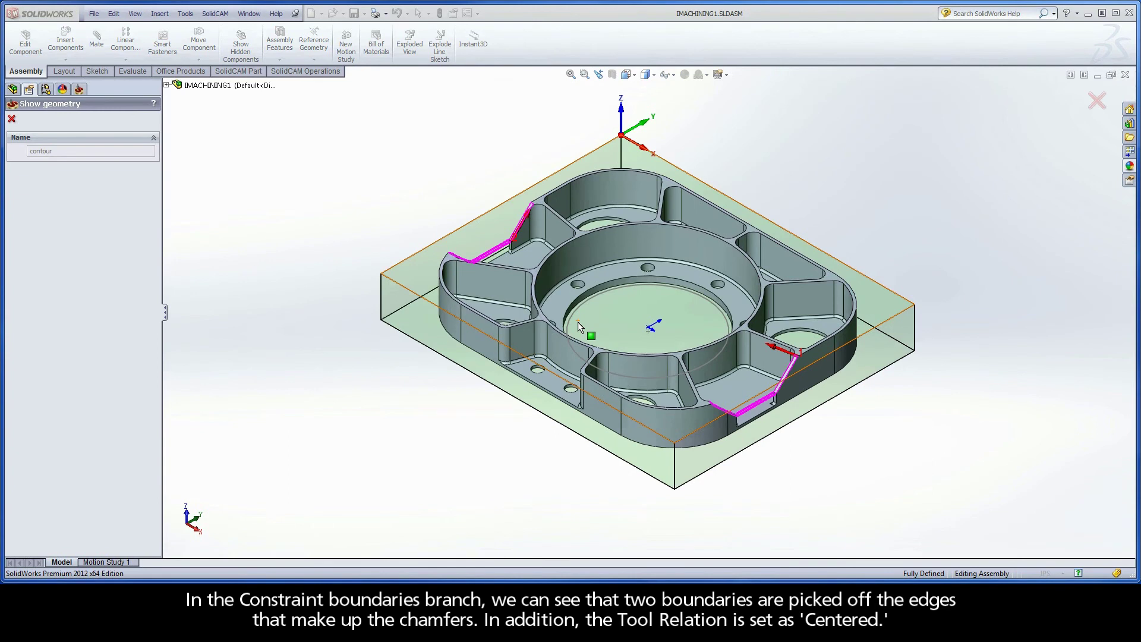
{"action": "left_click", "coordinate": [11, 119]}
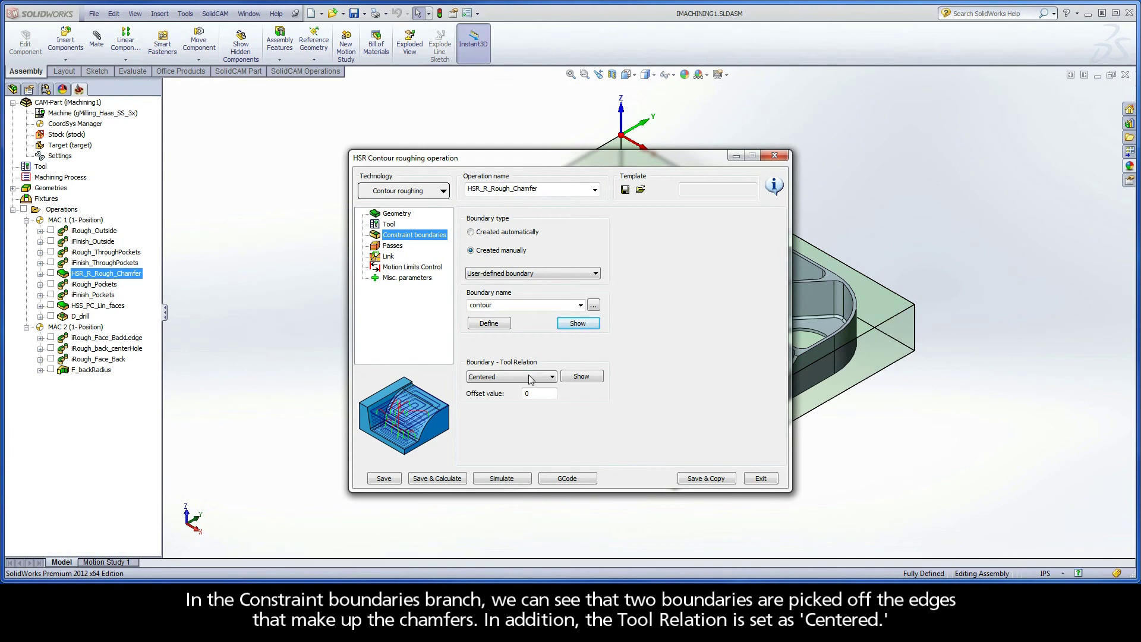
{"action": "left_click", "coordinate": [390, 246]}
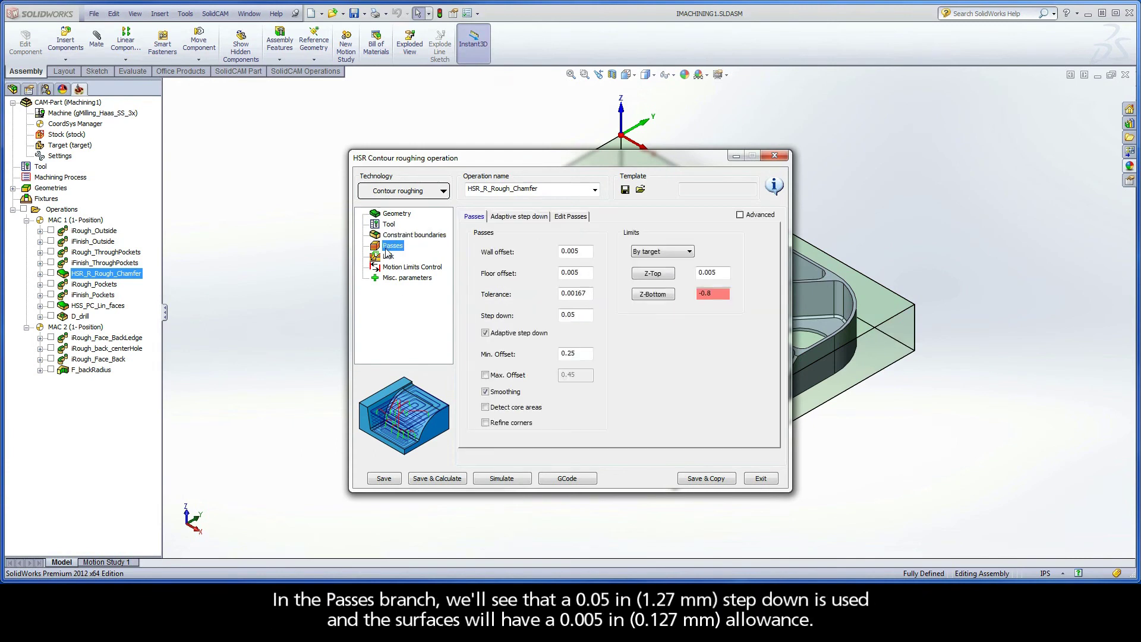
{"action": "left_click", "coordinate": [572, 315]}
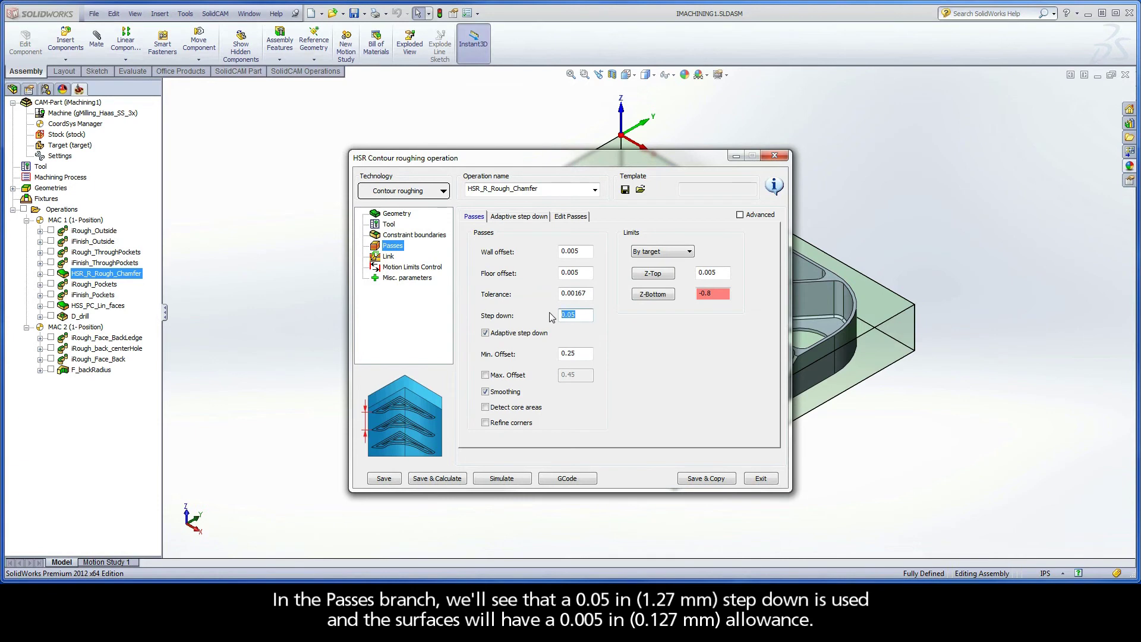
{"action": "left_click", "coordinate": [582, 274]}
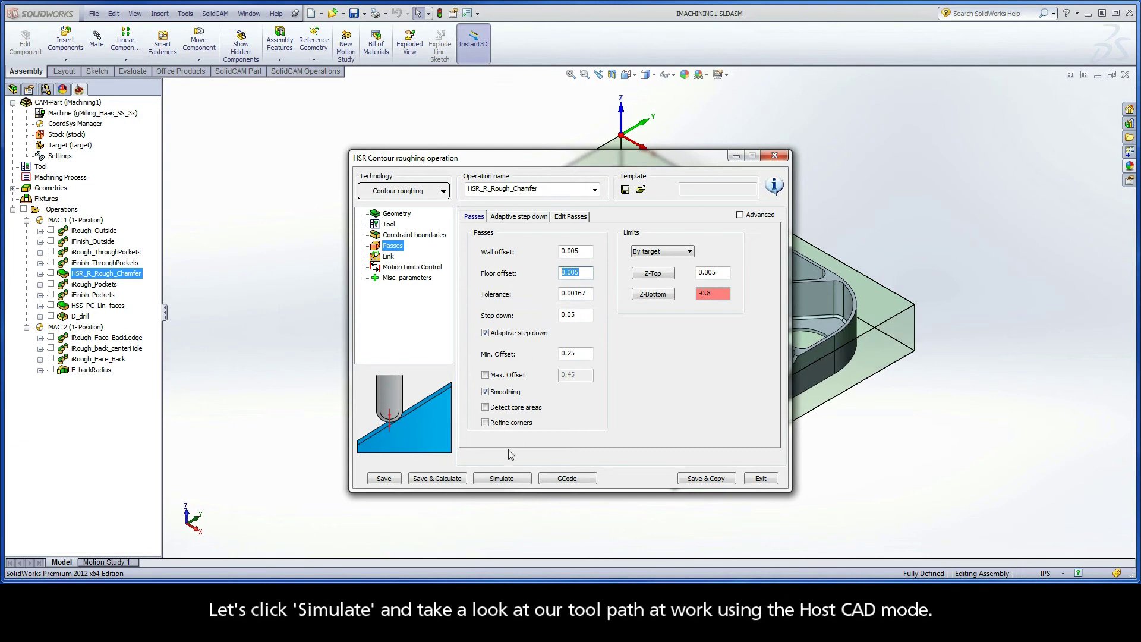
- Simulate HSR_R_Rough_Chamfer in Host CAD at a reduced speed, and exit the simulation and the operation
{"action": "left_click", "coordinate": [506, 478]}
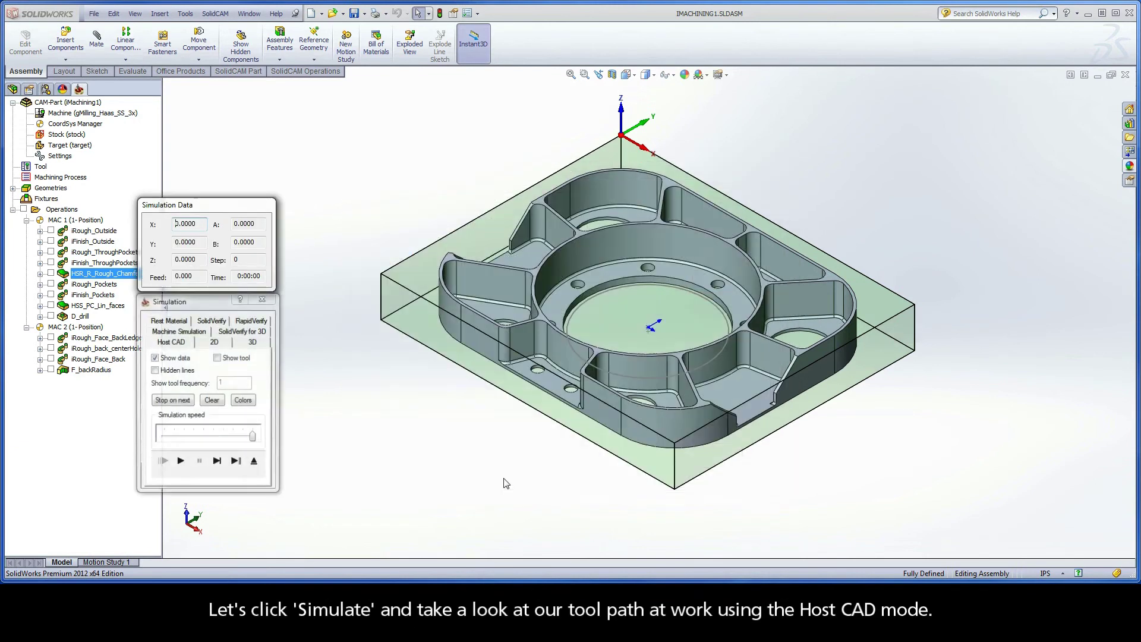
{"action": "left_click_drag", "start_coordinate": [250, 440], "coordinate": [203, 440]}
{"action": "left_click", "coordinate": [180, 463]}
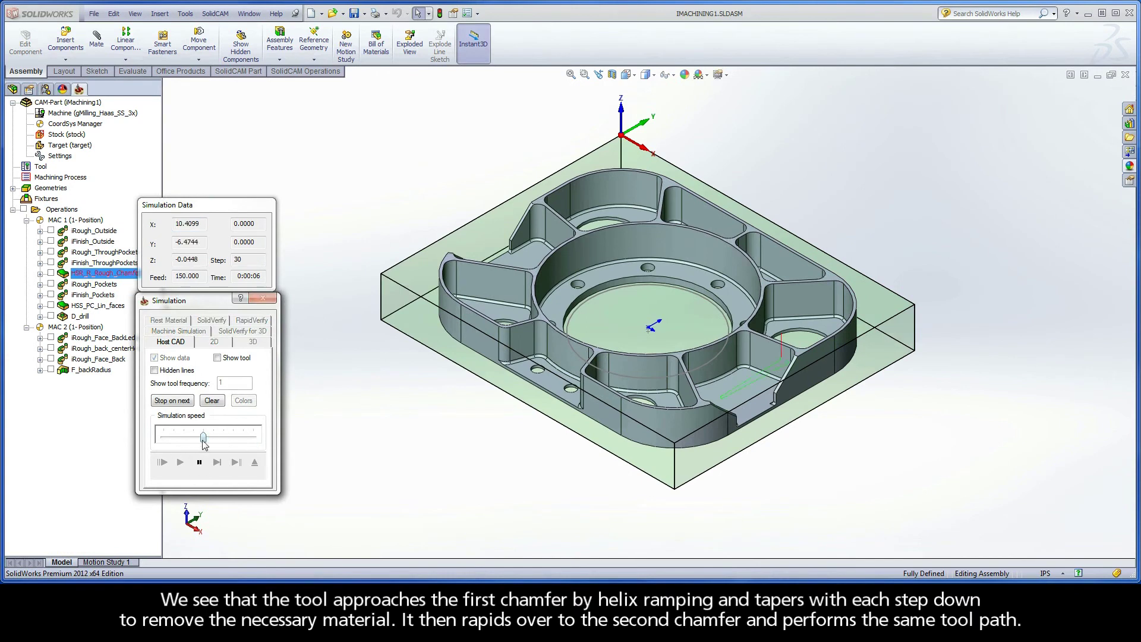
{"action": "left_click_drag", "start_coordinate": [205, 439], "coordinate": [214, 438]}
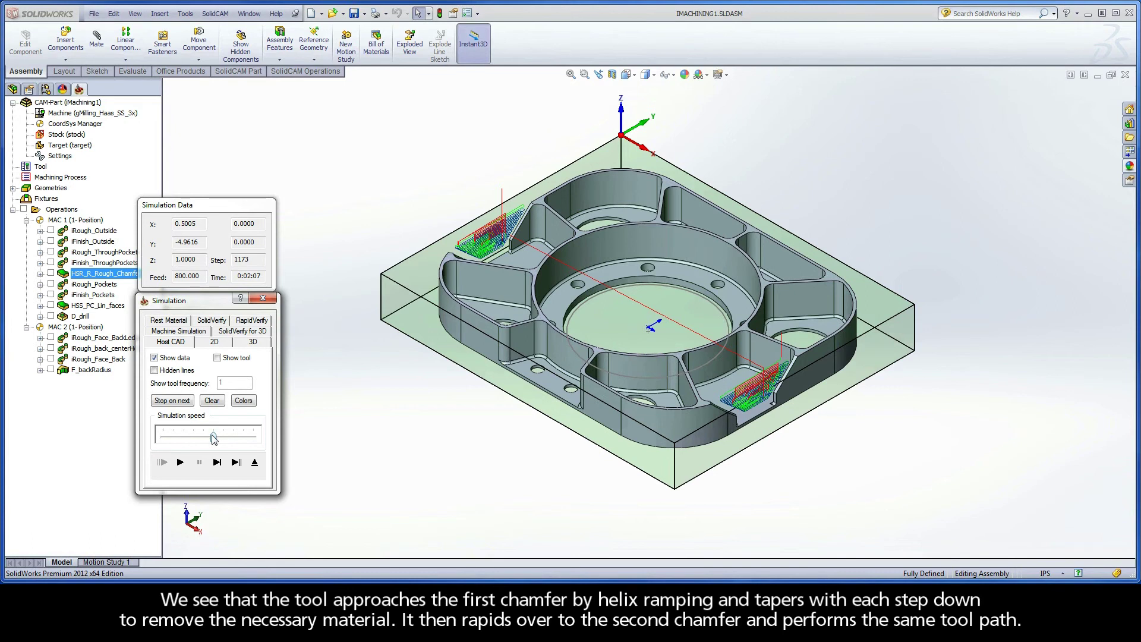
{"action": "left_click", "coordinate": [254, 462]}
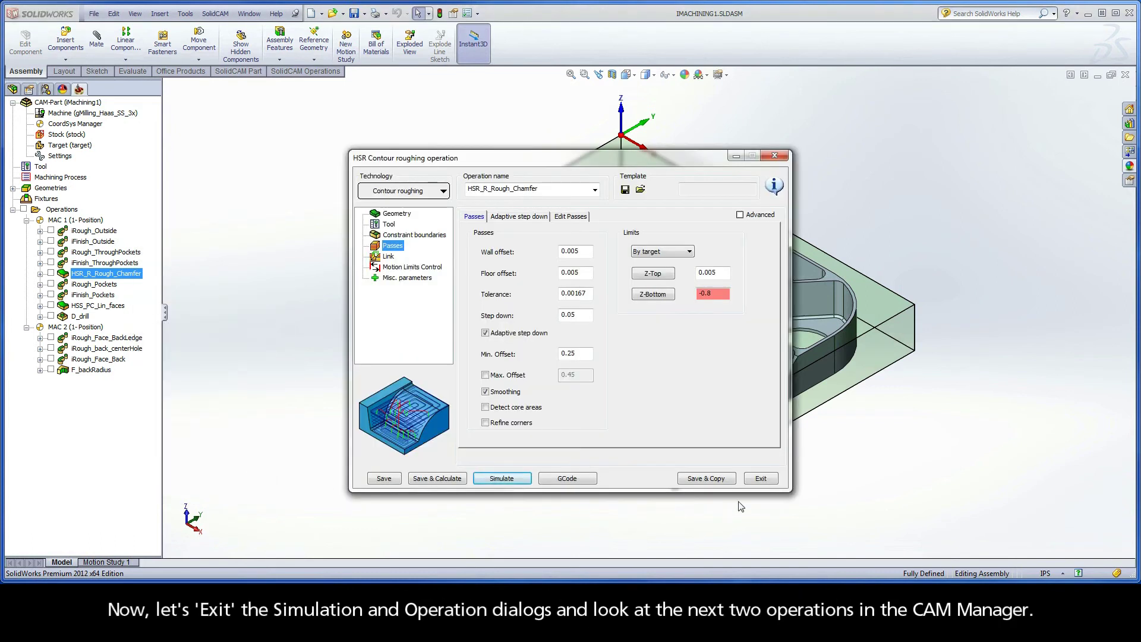
{"action": "left_click", "coordinate": [760, 479]}
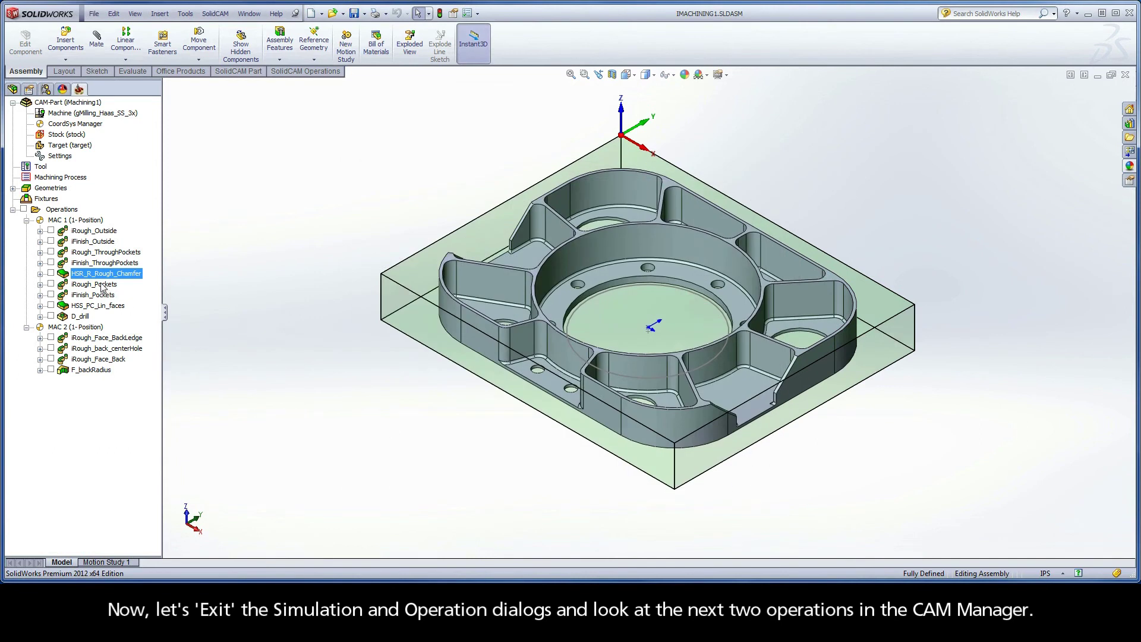
- Highlight iRough_Pockets and iFinish_Pockets among the operations, open iRough_Pockets and display its Pockets geometry chains on the model
{"action": "left_click", "coordinate": [95, 284]}
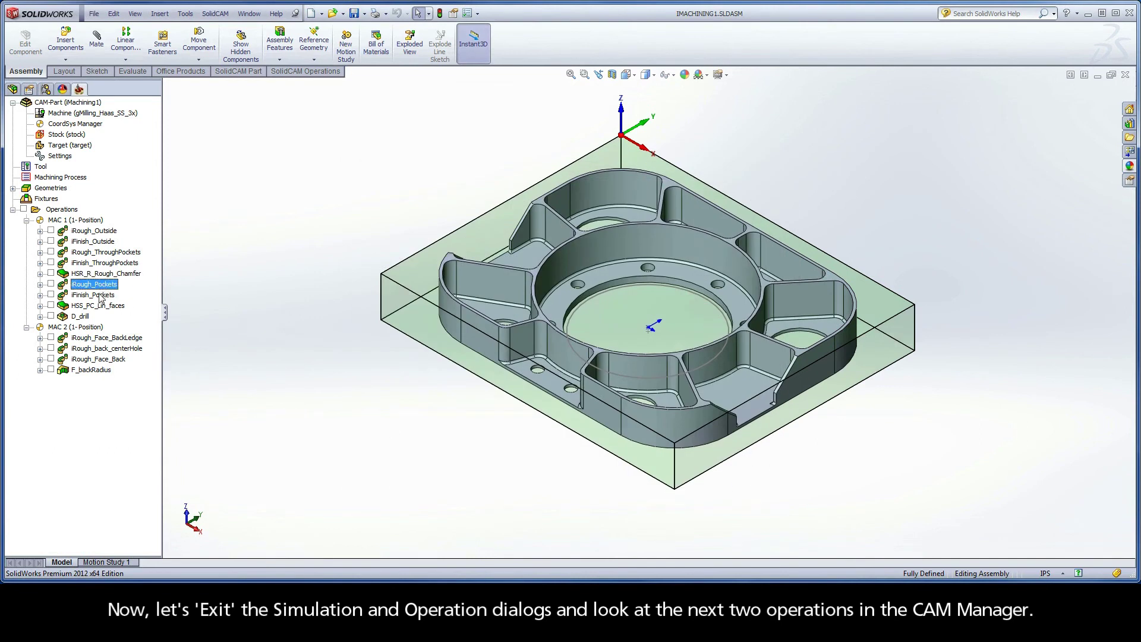
{"action": "left_click", "coordinate": [100, 295], "text": "ctrl"}
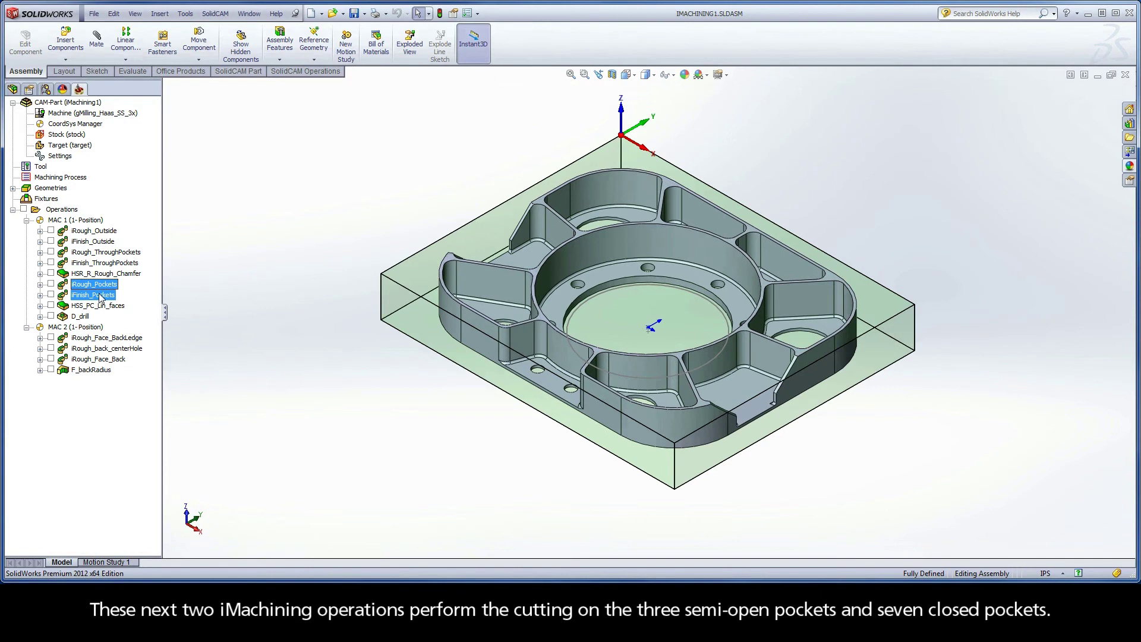
{"action": "left_click", "coordinate": [99, 286]}
{"action": "double_click", "coordinate": [95, 285]}
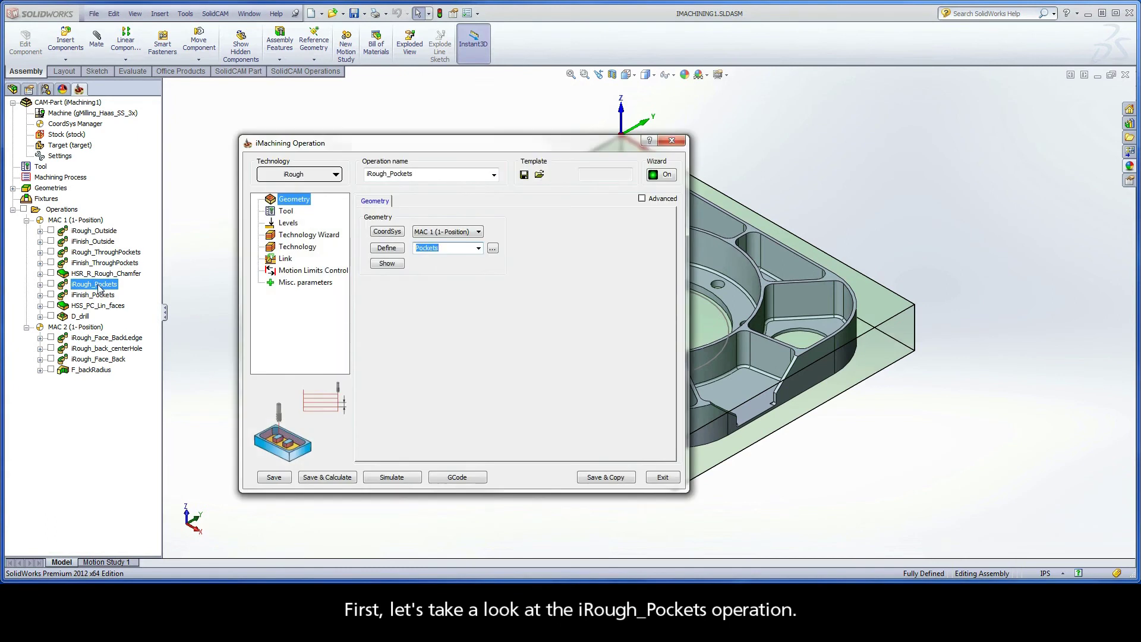
{"action": "left_click", "coordinate": [384, 264]}
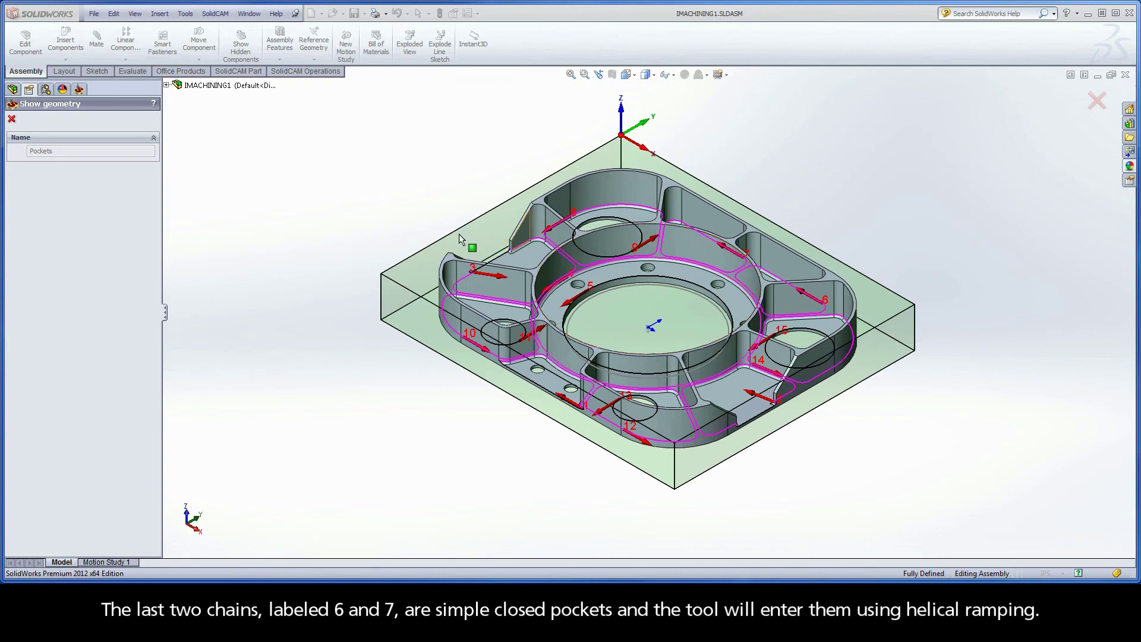
{"action": "left_click", "coordinate": [11, 118]}
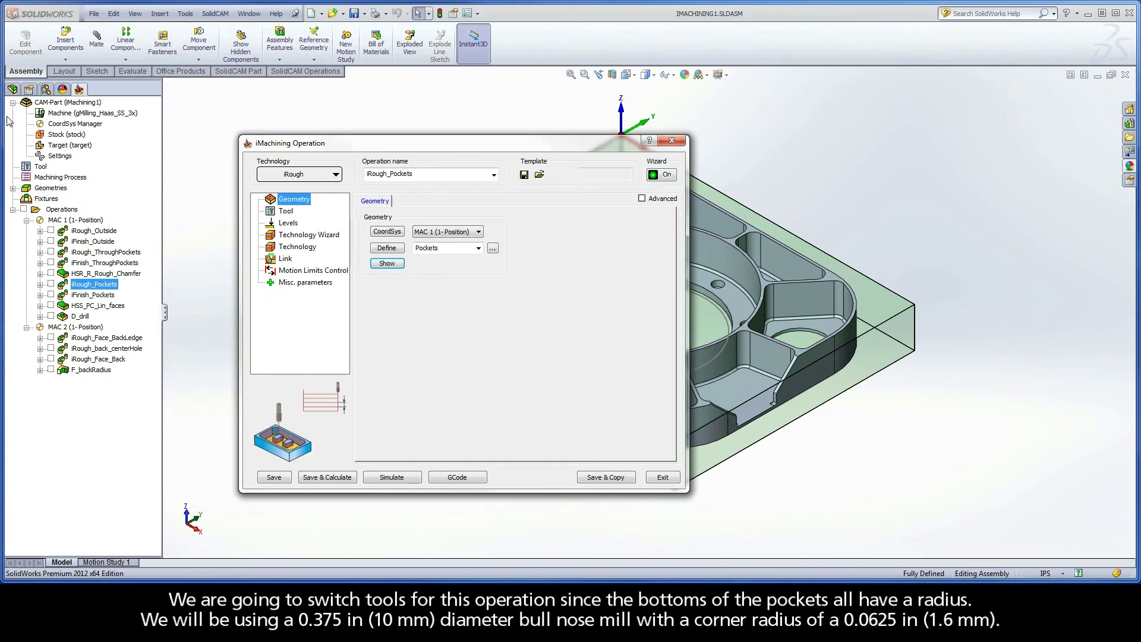
- Examine the tool data of iRough_Pockets and the wall/island offset in its technology parameters
{"action": "left_click", "coordinate": [288, 212]}
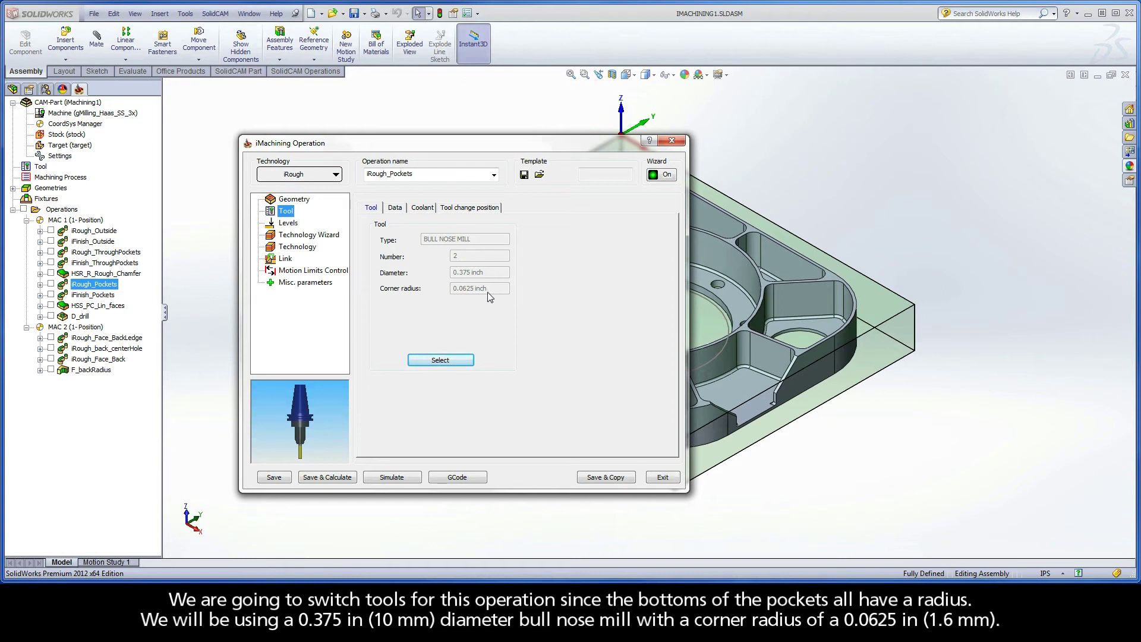
{"action": "left_click", "coordinate": [304, 251]}
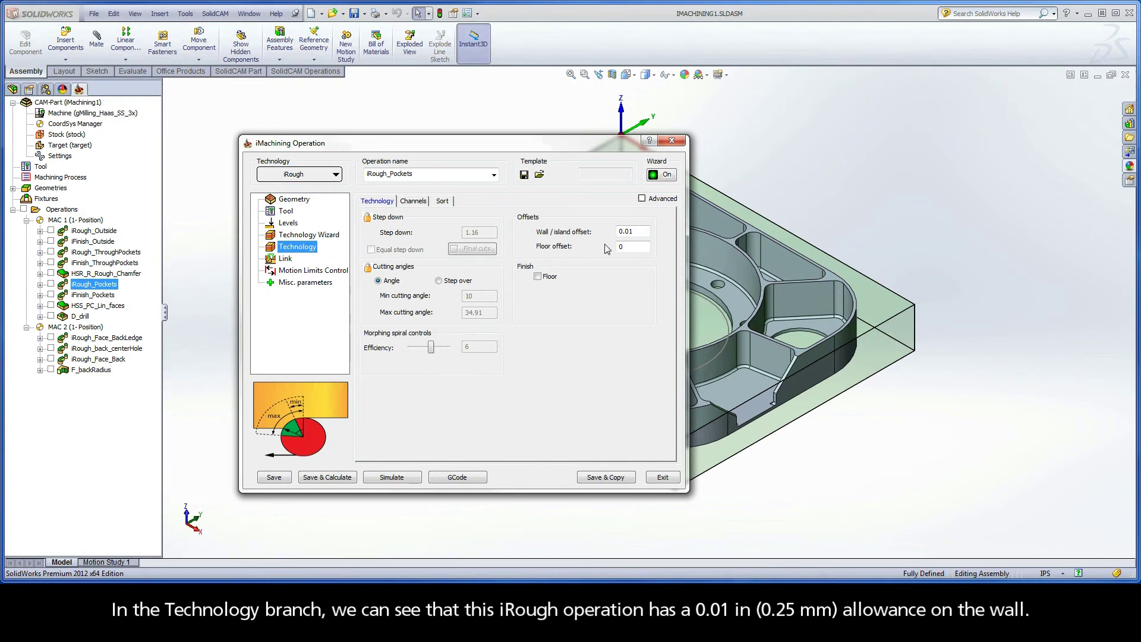
{"action": "left_click_drag", "start_coordinate": [642, 231], "coordinate": [601, 231]}
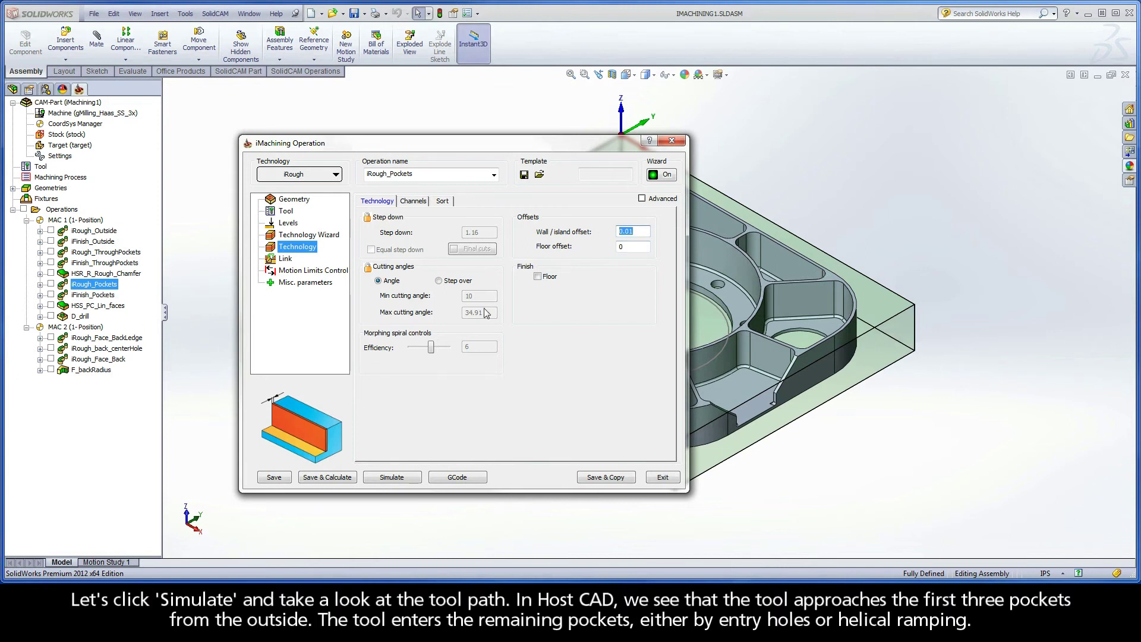
- Simulate the iRough_Pockets tool path in Host CAD, and replay it at a reduced speed
{"action": "left_click", "coordinate": [383, 478]}
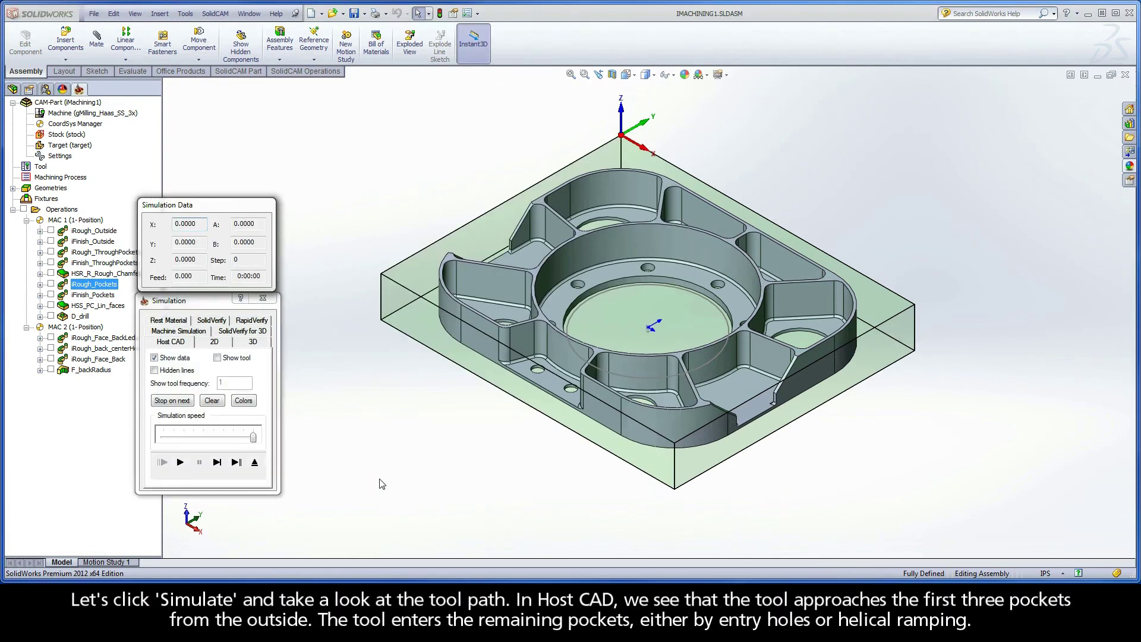
{"action": "left_click", "coordinate": [182, 463]}
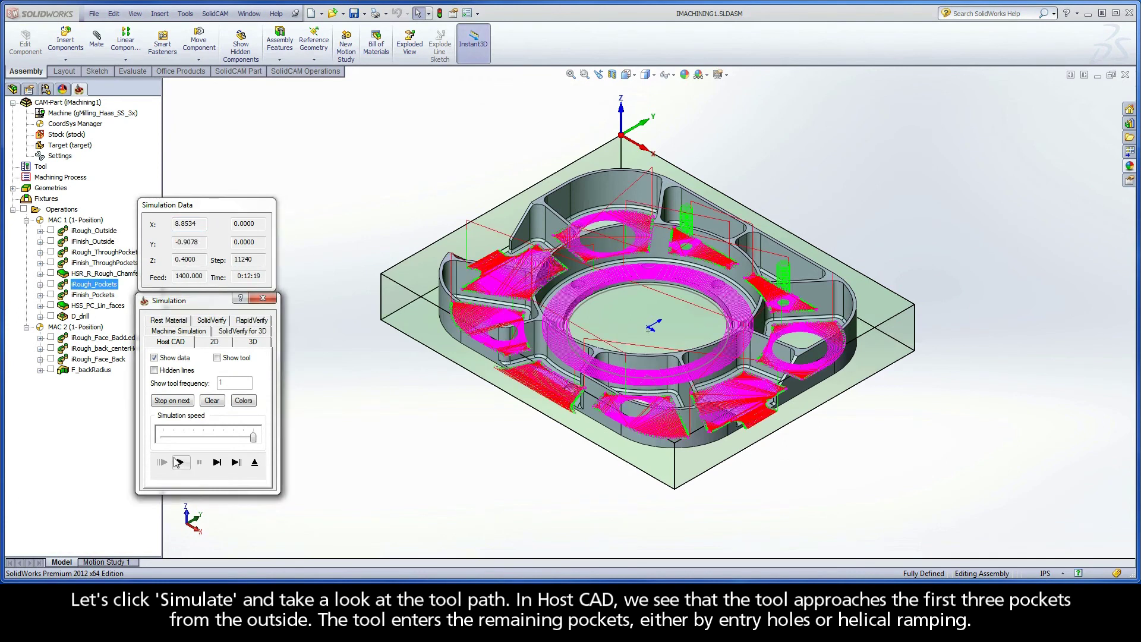
{"action": "left_click_drag", "start_coordinate": [254, 438], "coordinate": [215, 443]}
{"action": "left_click", "coordinate": [180, 462]}
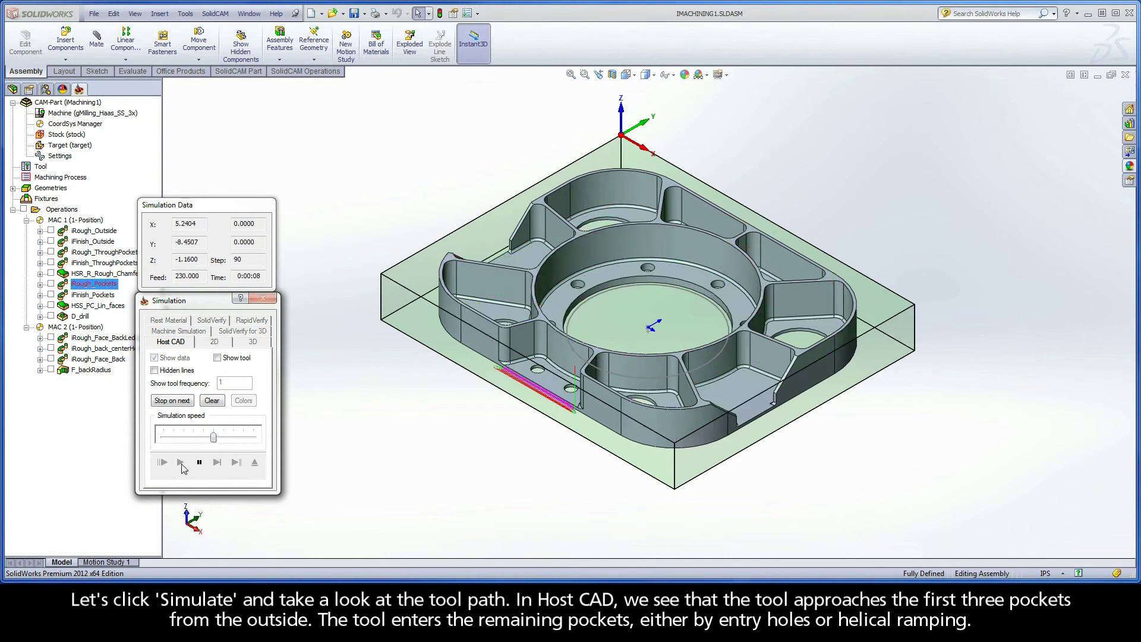
{"action": "left_click_drag", "start_coordinate": [214, 438], "coordinate": [233, 439]}
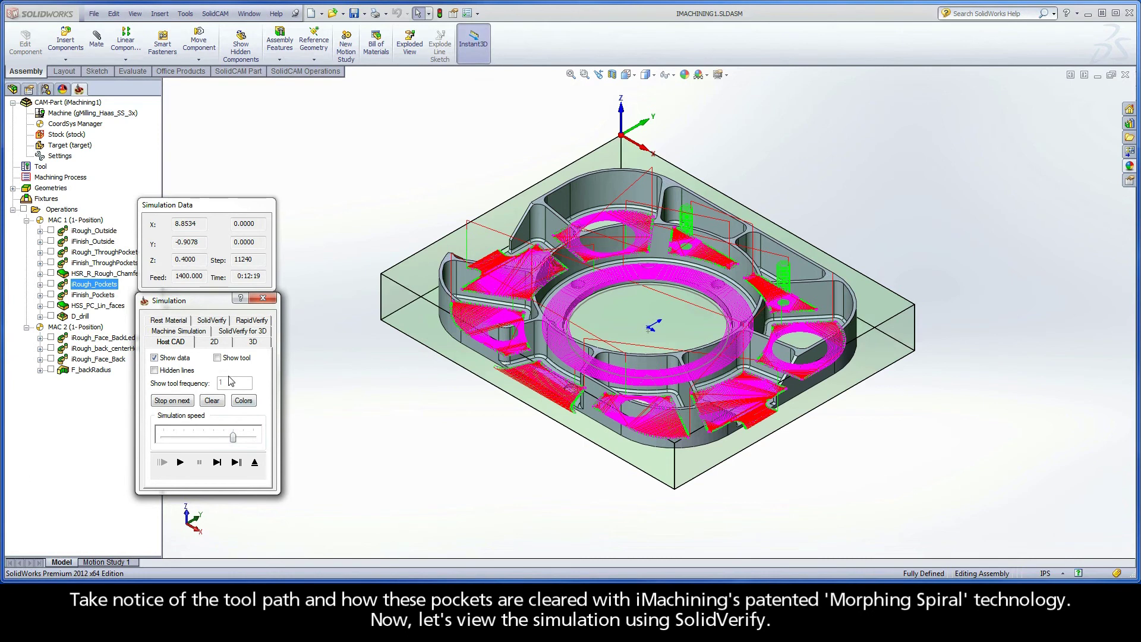
- Run the iRough_Pockets simulation in SolidVerify, and exit the simulation and the operation
{"action": "left_click", "coordinate": [210, 320]}
{"action": "left_click", "coordinate": [180, 468]}
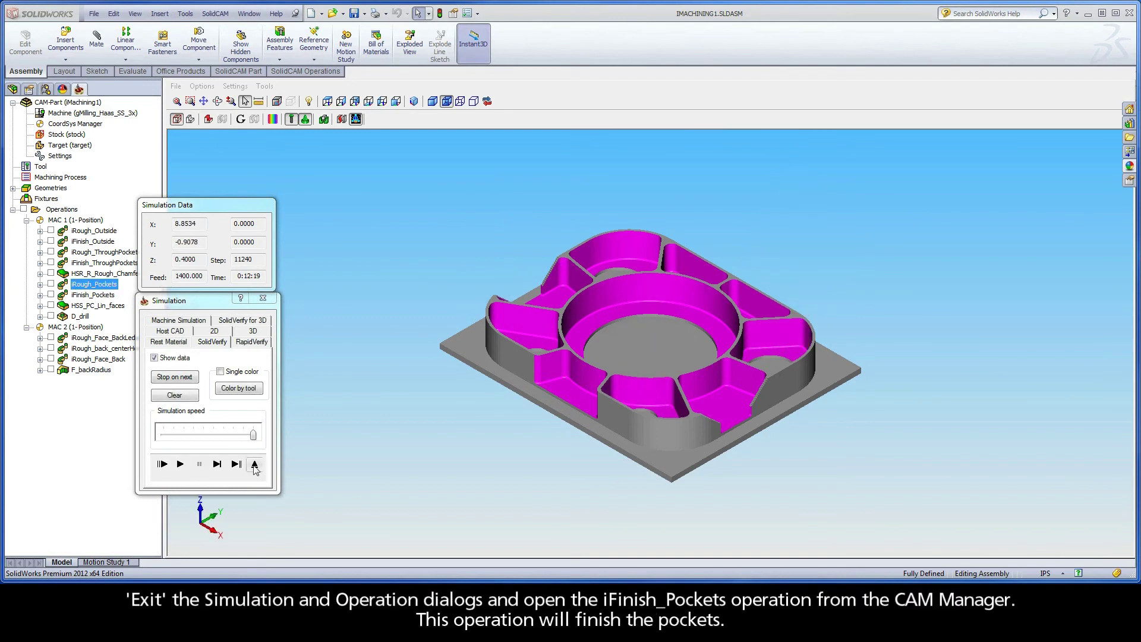
{"action": "left_click", "coordinate": [254, 464]}
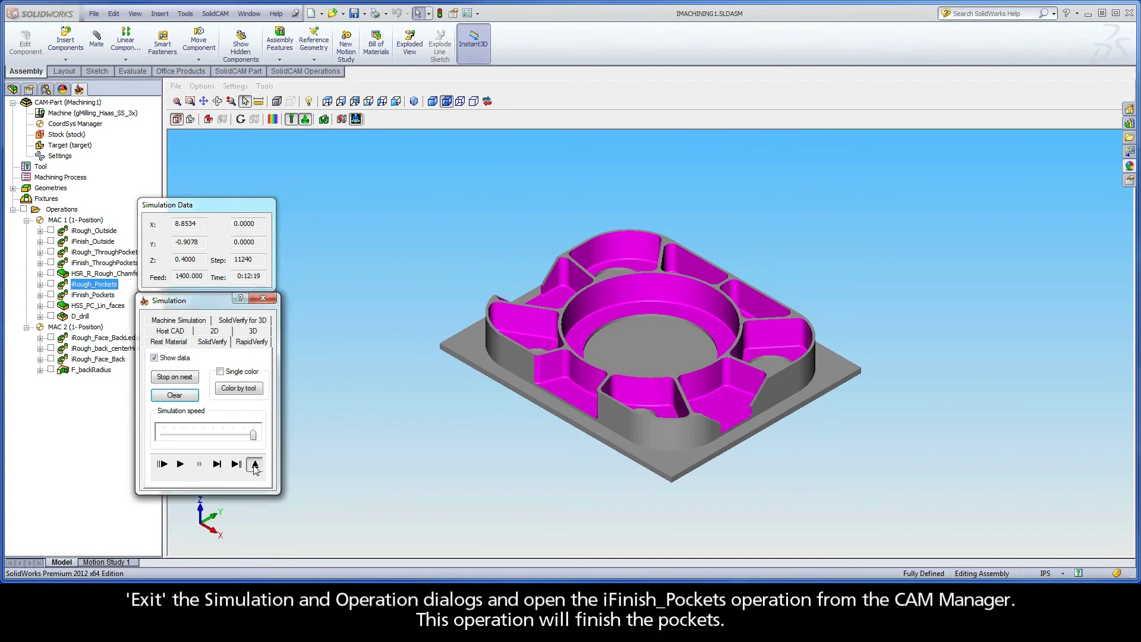
{"action": "left_click", "coordinate": [667, 479]}
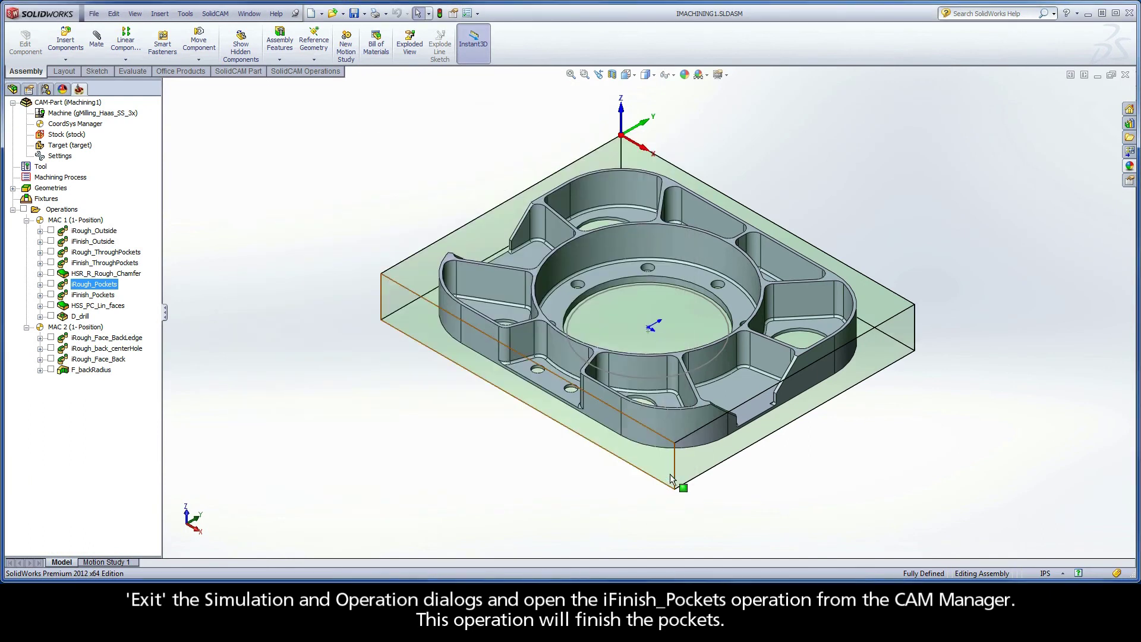
- Open the iFinish_Pockets operation and examine its parent operation in the iRest data, its wall offset and its tool
{"action": "double_click", "coordinate": [95, 294]}
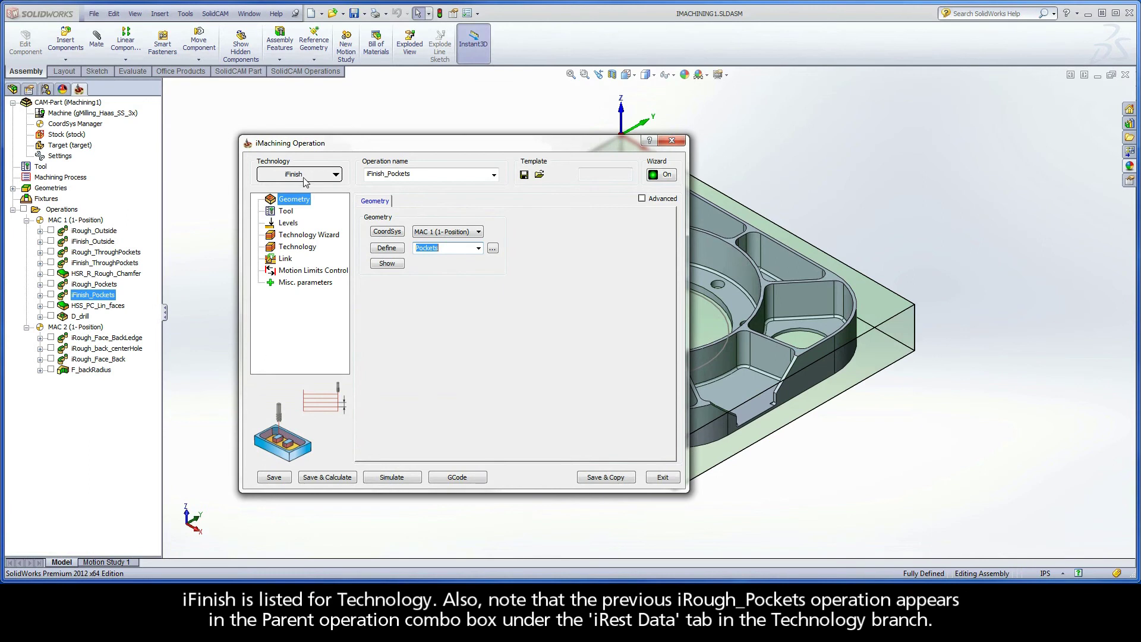
{"action": "left_click", "coordinate": [290, 246]}
{"action": "left_click", "coordinate": [436, 203]}
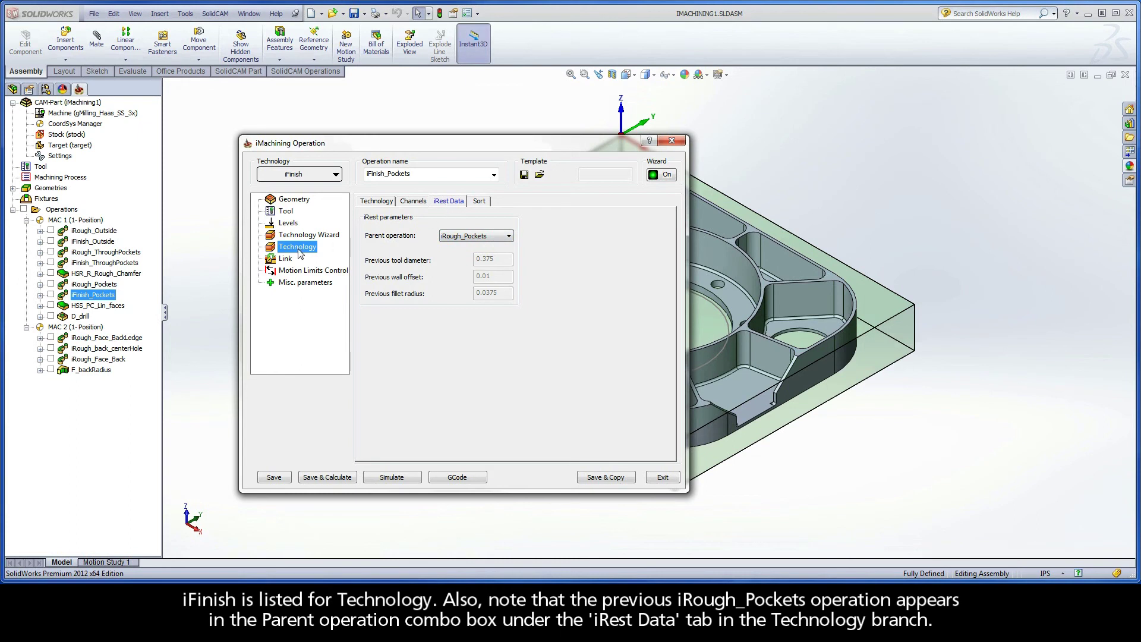
{"action": "left_click", "coordinate": [378, 201]}
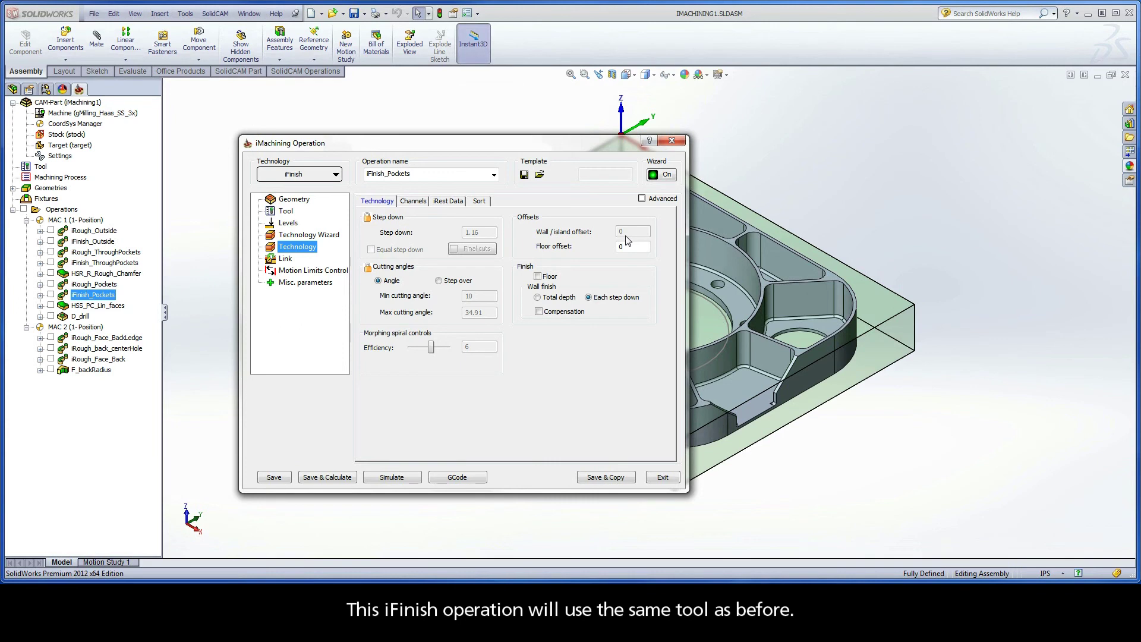
{"action": "left_click", "coordinate": [292, 213]}
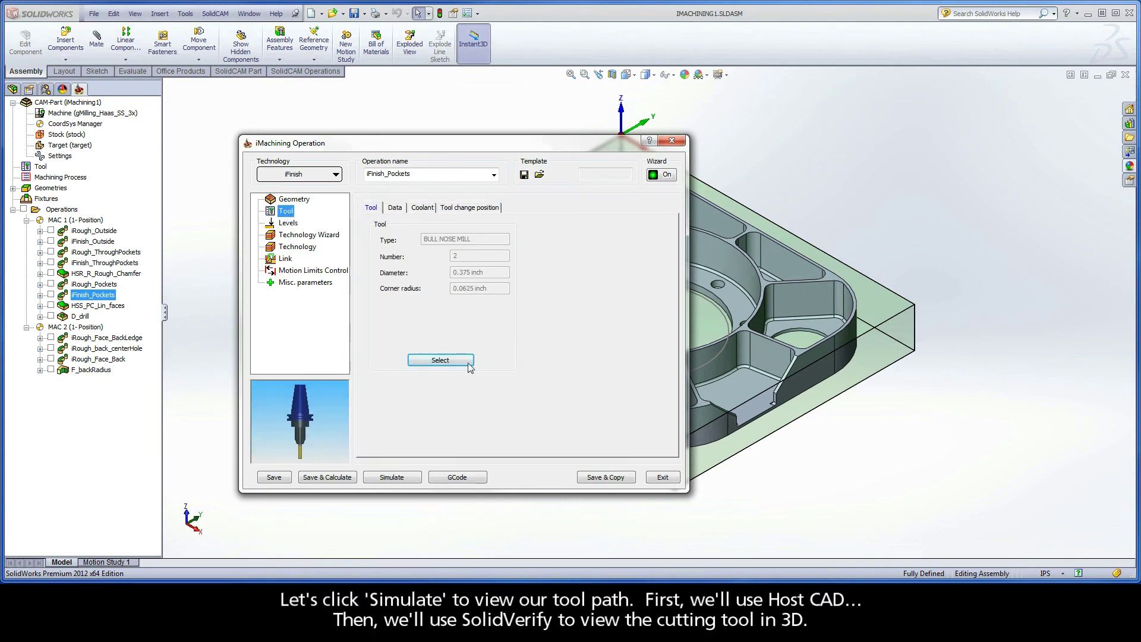
- Simulate iFinish_Pockets in Host CAD at a reduced speed and in SolidVerify, and exit the simulation and the operation
{"action": "left_click", "coordinate": [394, 477]}
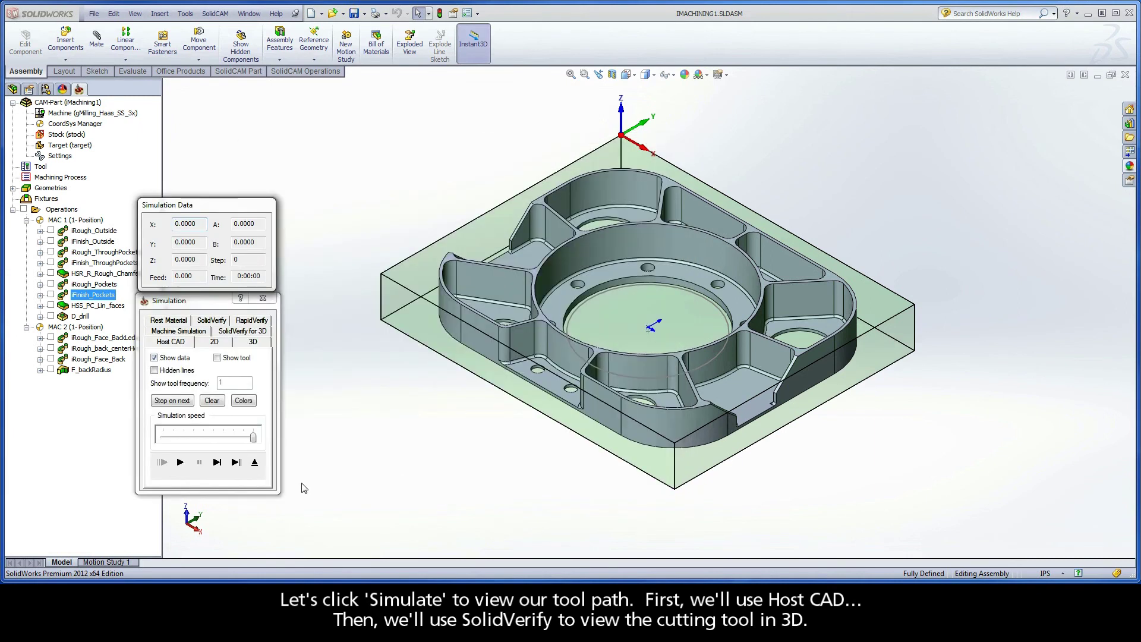
{"action": "left_click_drag", "start_coordinate": [253, 438], "coordinate": [212, 438]}
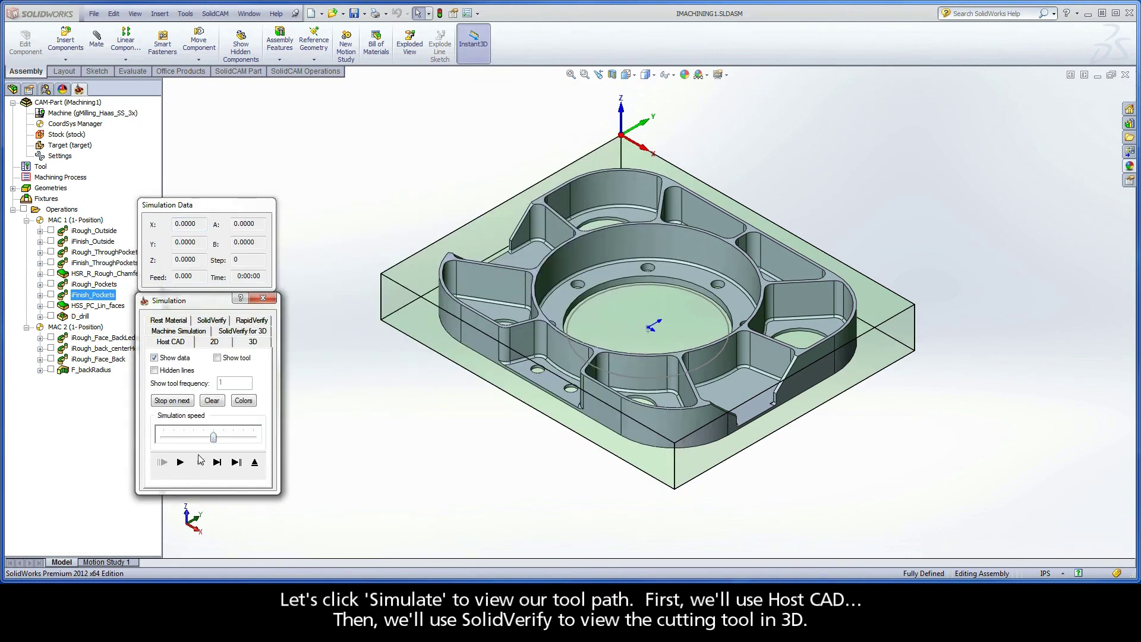
{"action": "left_click", "coordinate": [180, 463]}
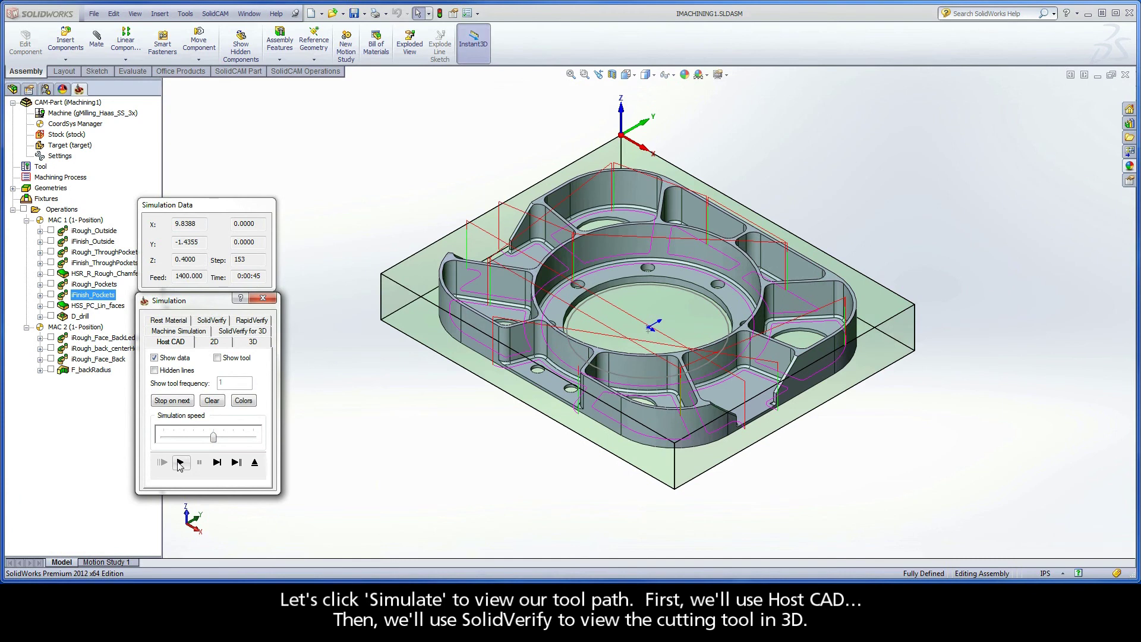
{"action": "left_click", "coordinate": [211, 320]}
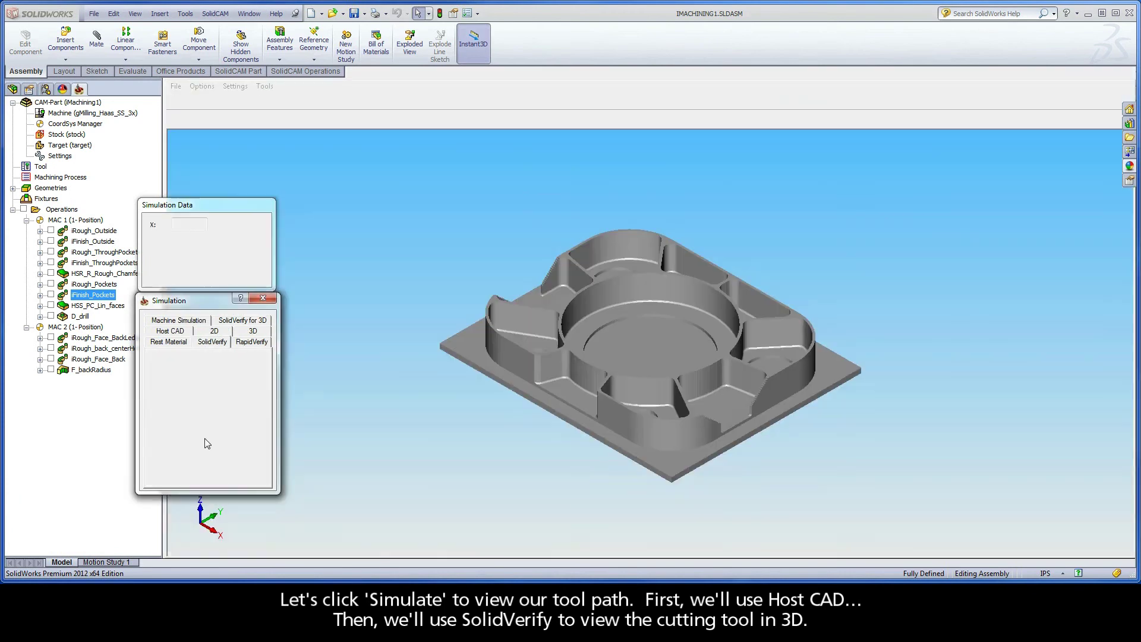
{"action": "left_click", "coordinate": [180, 465]}
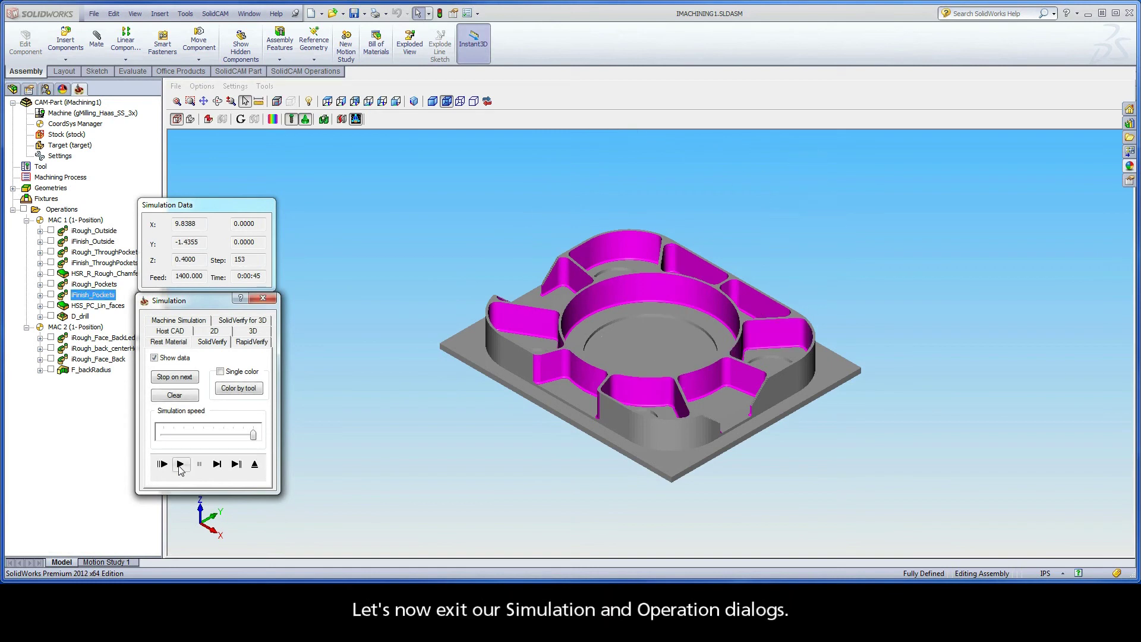
{"action": "left_click", "coordinate": [254, 464]}
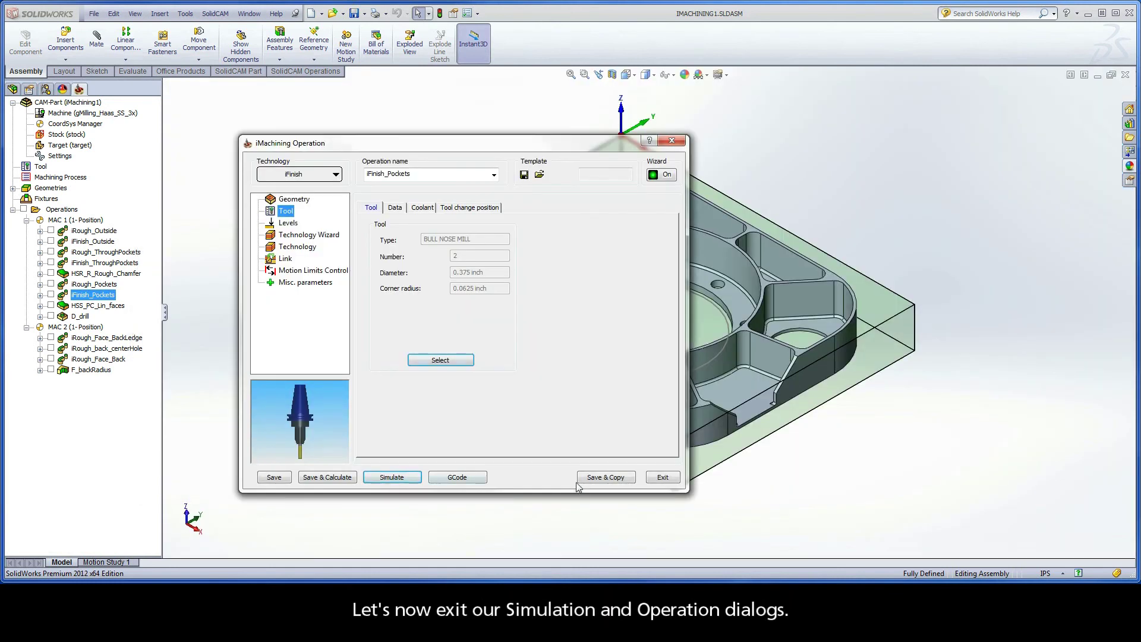
{"action": "left_click", "coordinate": [658, 479]}
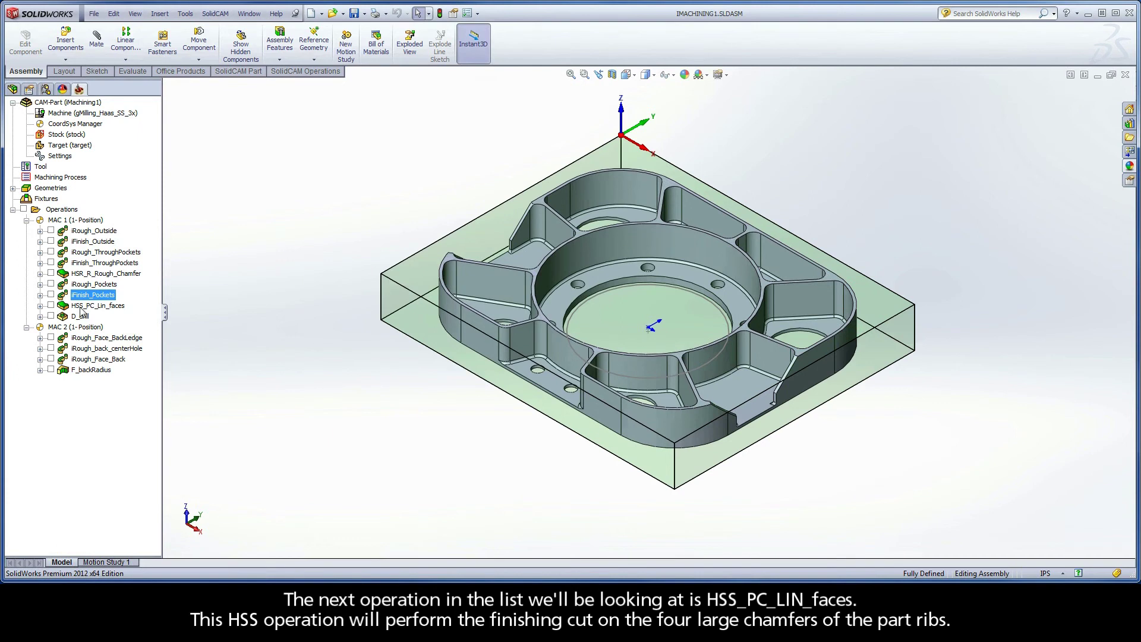
- Open the HSS_PC_Lin_faces operation and display its drive surface geometry on the model
{"action": "left_click", "coordinate": [113, 305]}
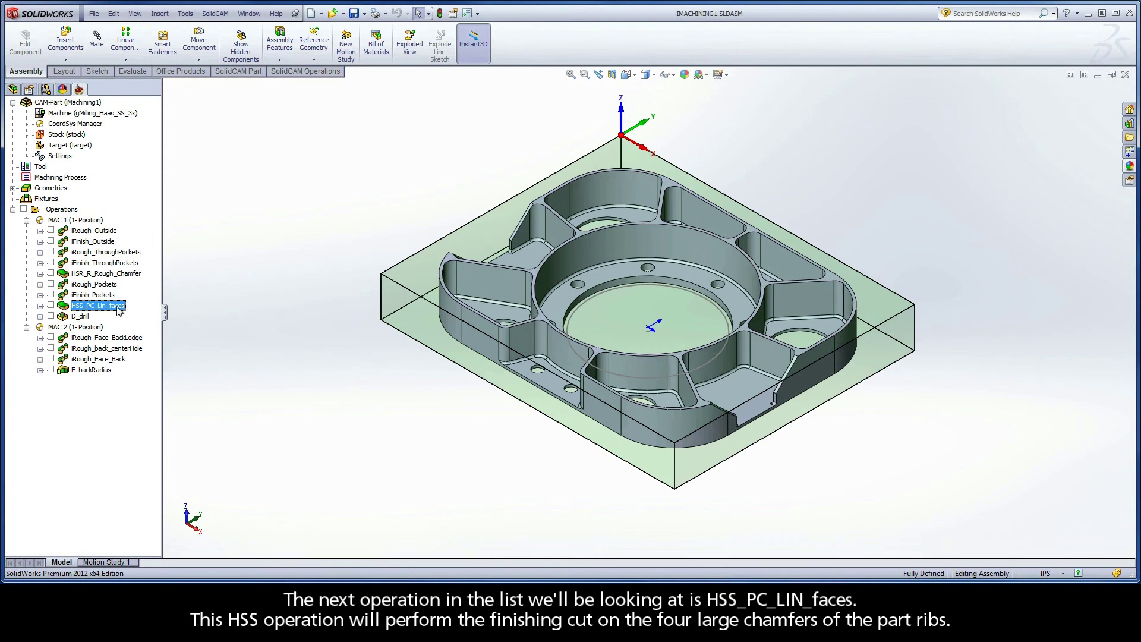
{"action": "double_click", "coordinate": [119, 310]}
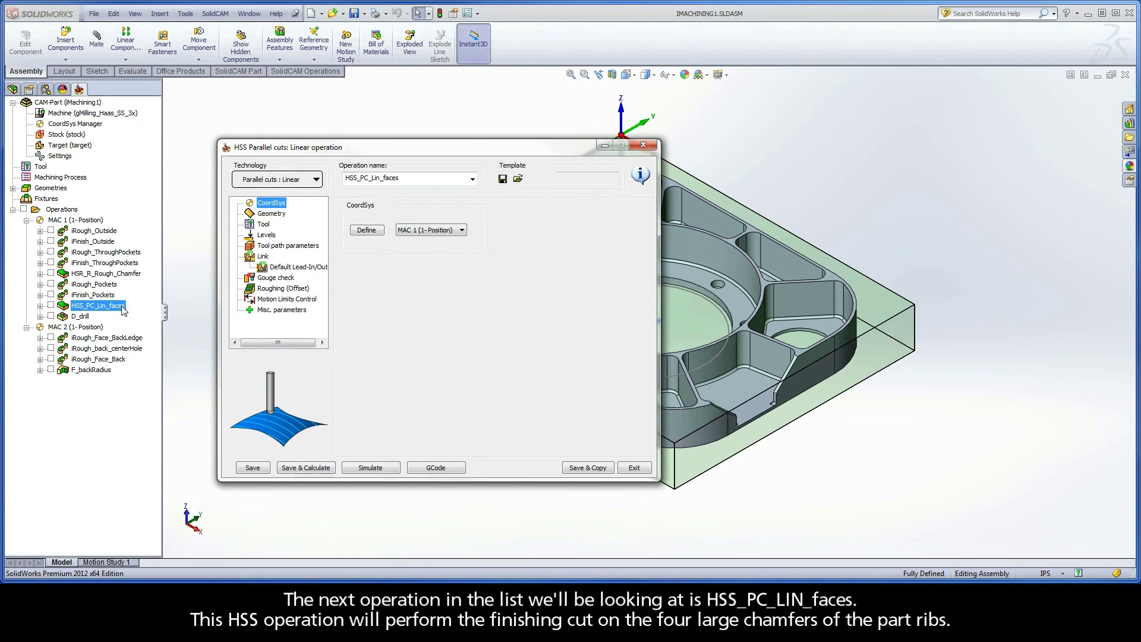
{"action": "left_click", "coordinate": [269, 215]}
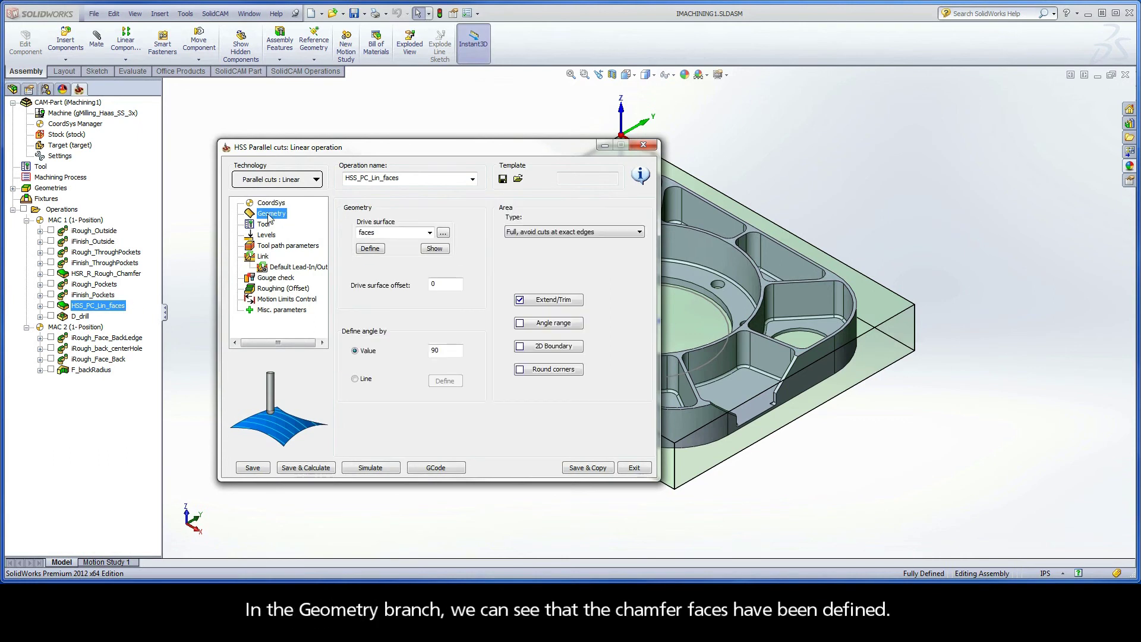
{"action": "left_click", "coordinate": [434, 249]}
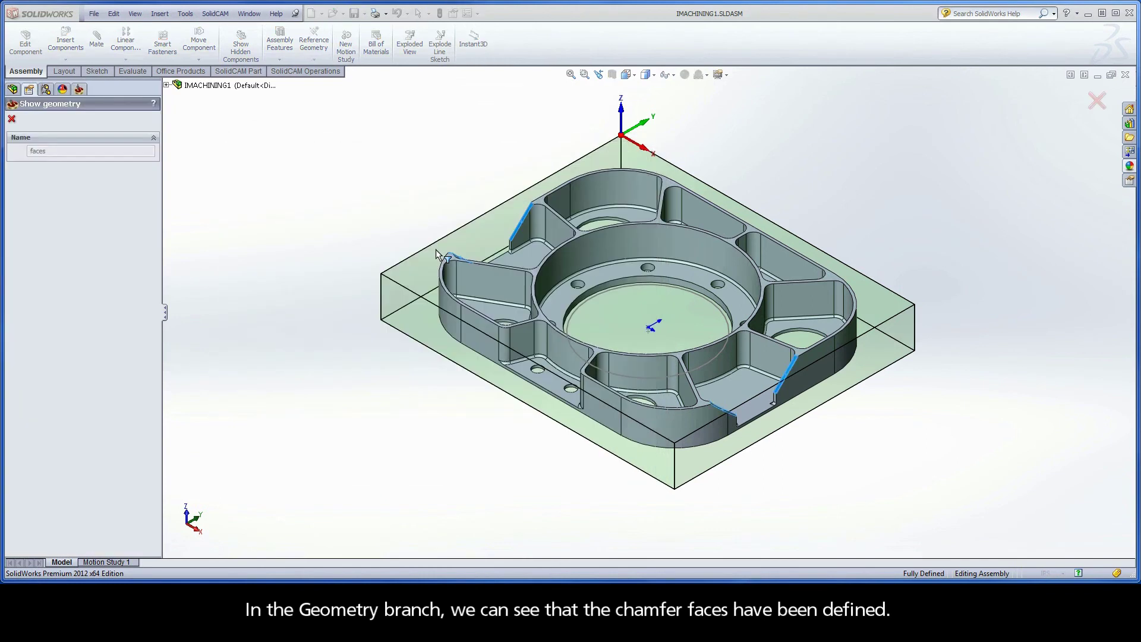
- Close the drive surface display and examine the HSS_PC_Lin_faces tool and its Parallel cuts: Linear technology
{"action": "left_click", "coordinate": [12, 118]}
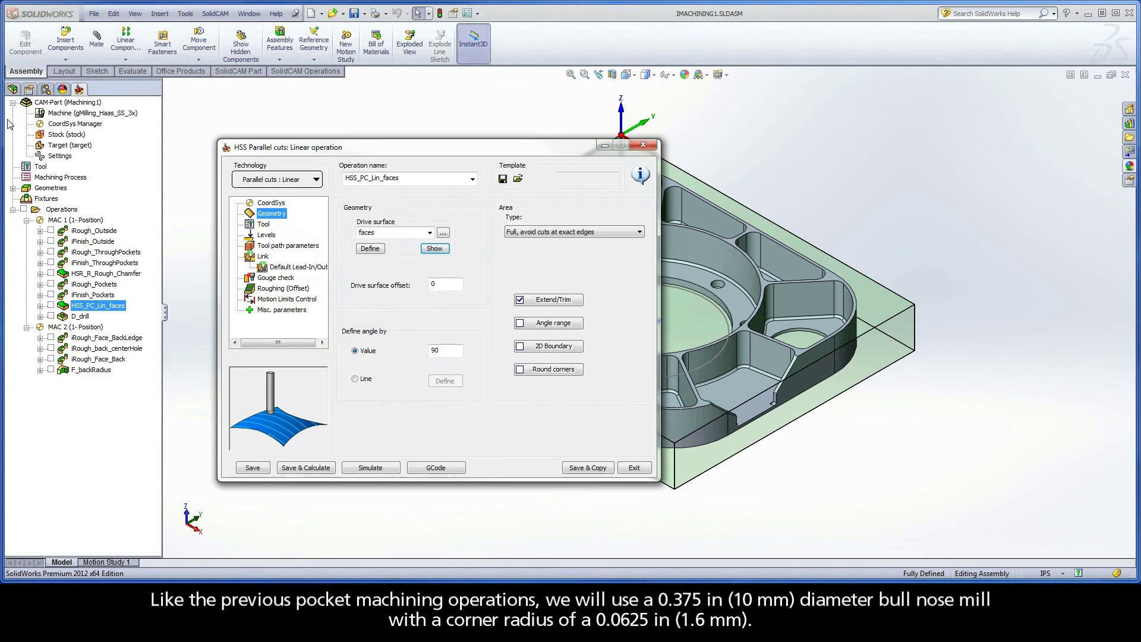
{"action": "left_click", "coordinate": [262, 225]}
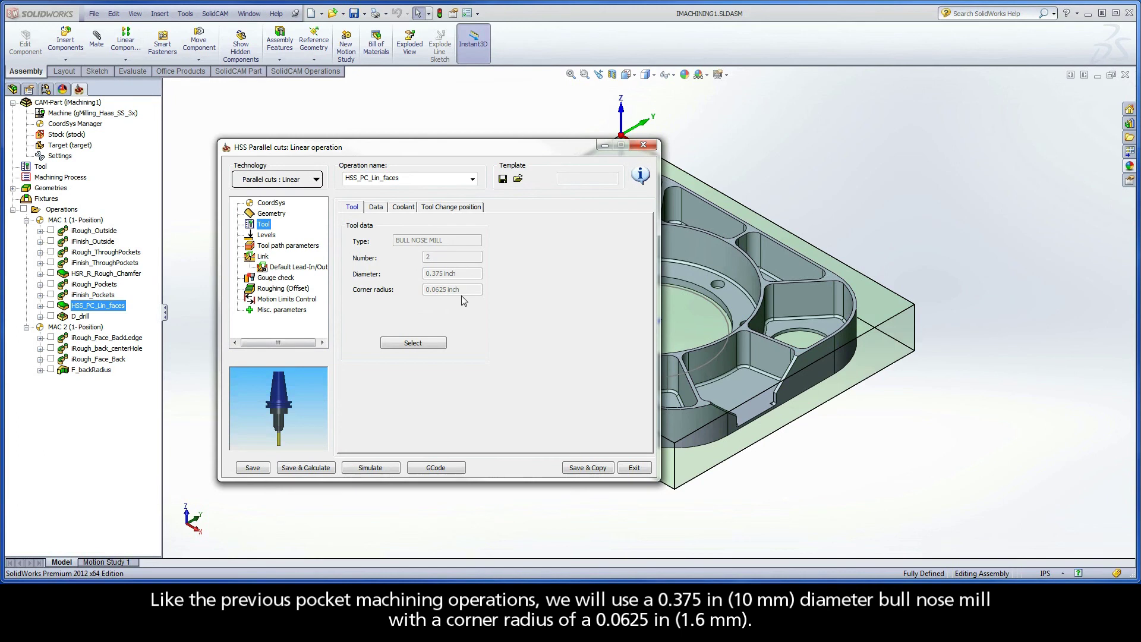
{"action": "left_click", "coordinate": [267, 181]}
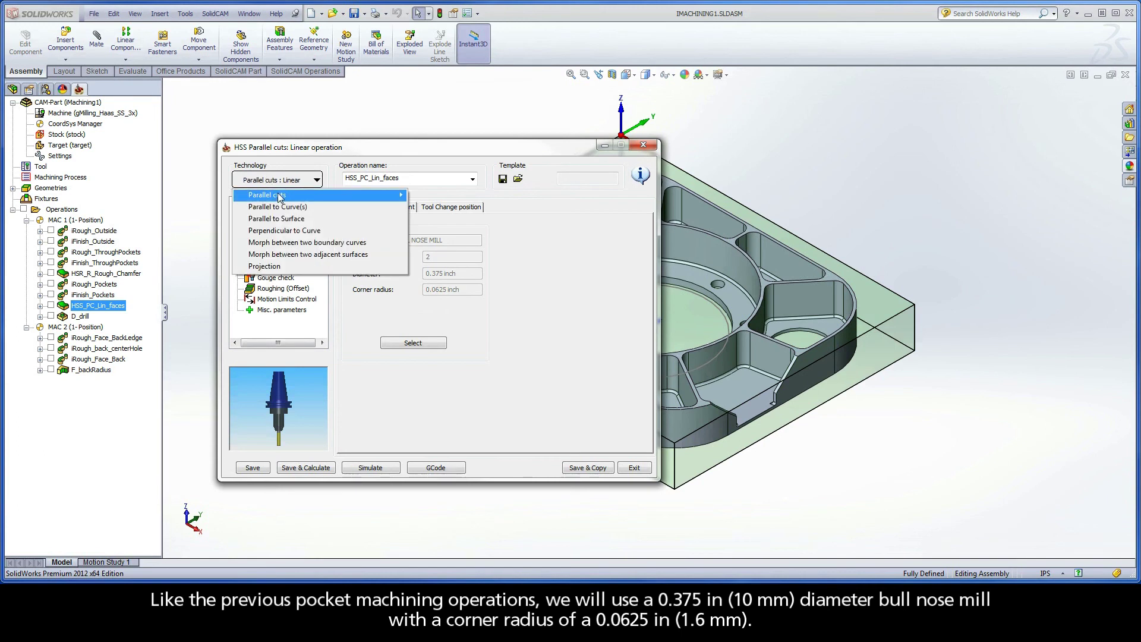
{"action": "mouse_move", "coordinate": [281, 196]}
{"action": "left_click", "coordinate": [440, 195]}
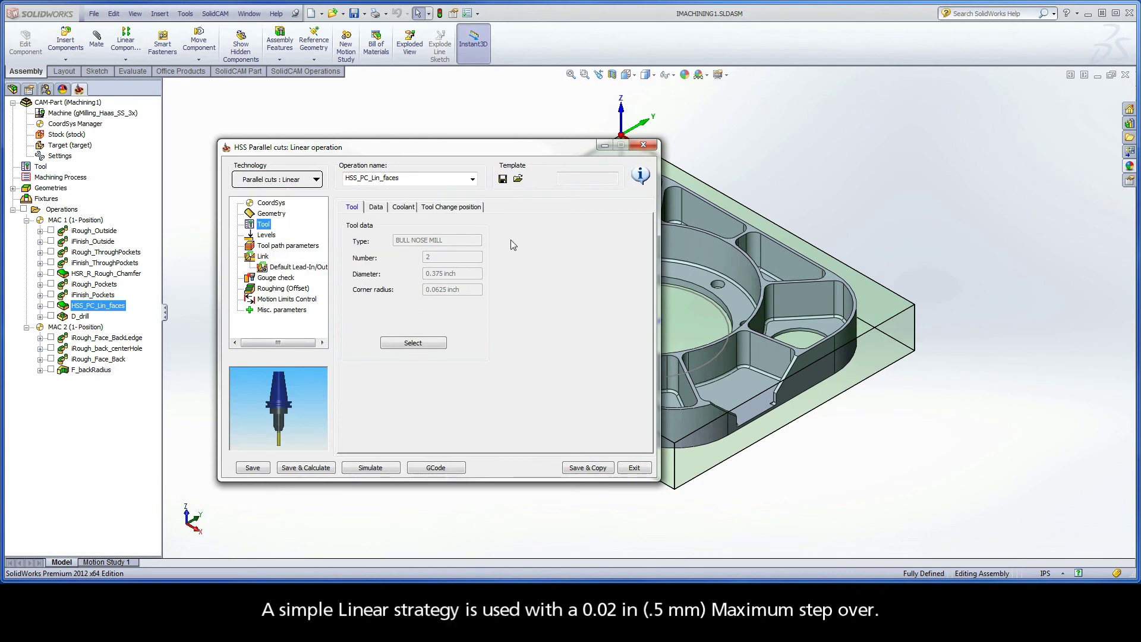
- Examine the maximum step over of HSS_PC_Lin_faces and its approach, retract and gap link settings
{"action": "left_click", "coordinate": [274, 246]}
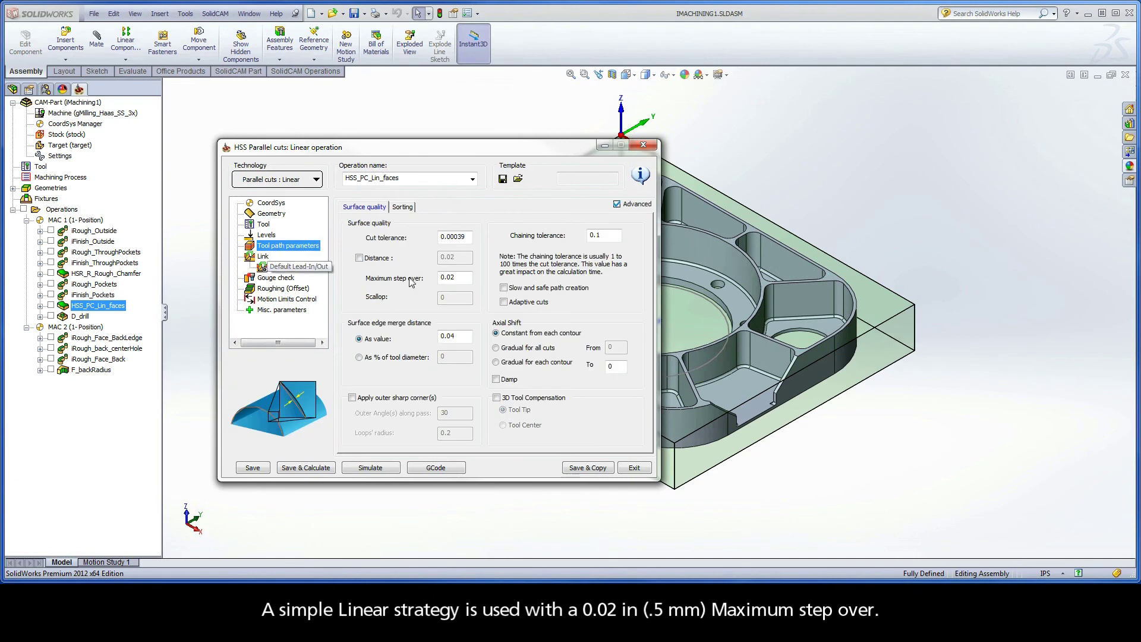
{"action": "double_click", "coordinate": [445, 278]}
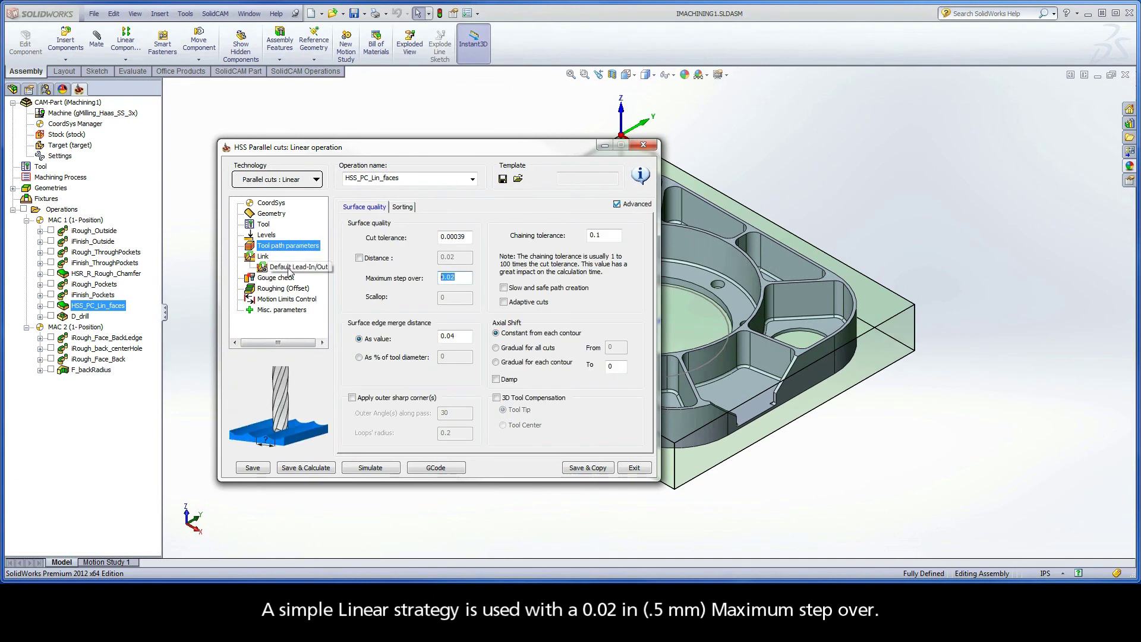
{"action": "left_click", "coordinate": [266, 257]}
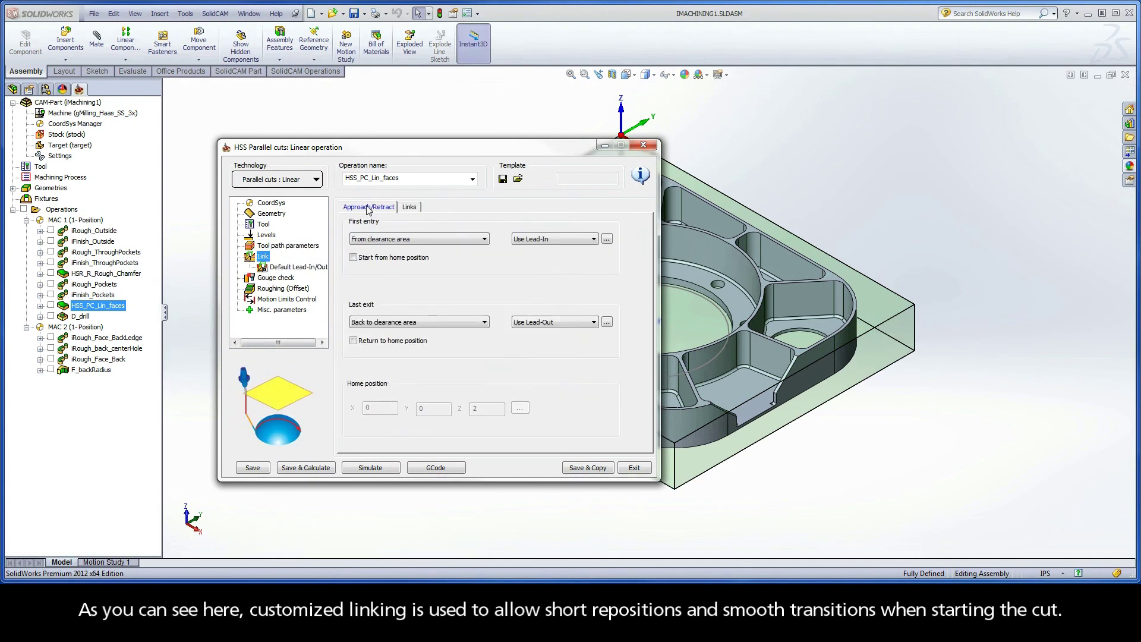
{"action": "left_click", "coordinate": [409, 208]}
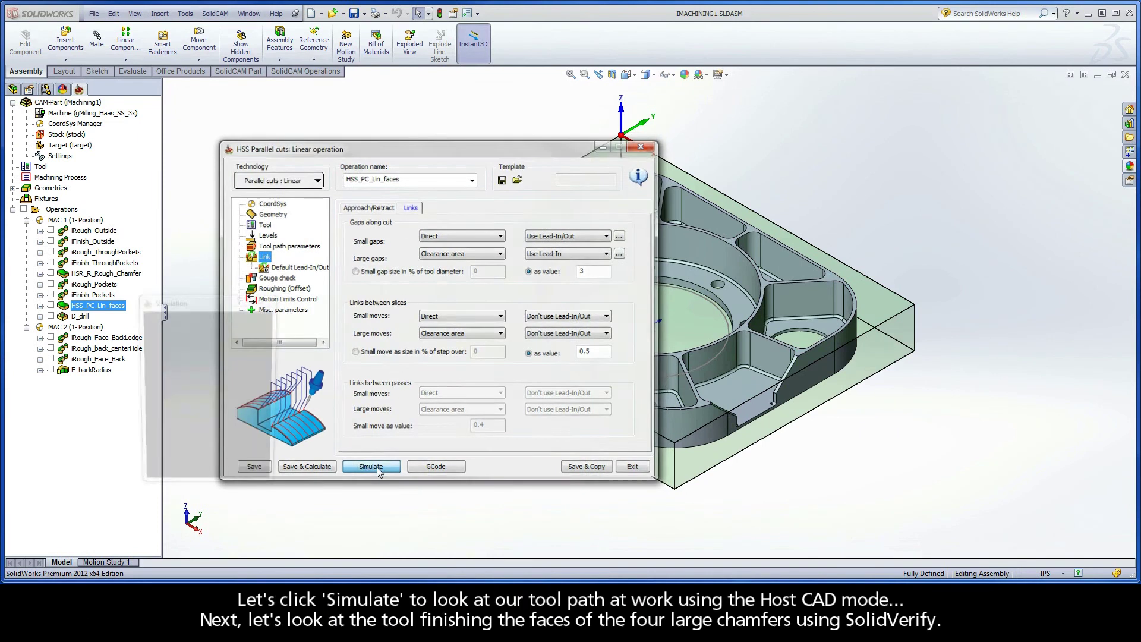
- Simulate HSS_PC_Lin_faces in Host CAD and in SolidVerify, and exit the simulation and the operation
{"action": "left_click", "coordinate": [377, 468]}
{"action": "left_click", "coordinate": [186, 463]}
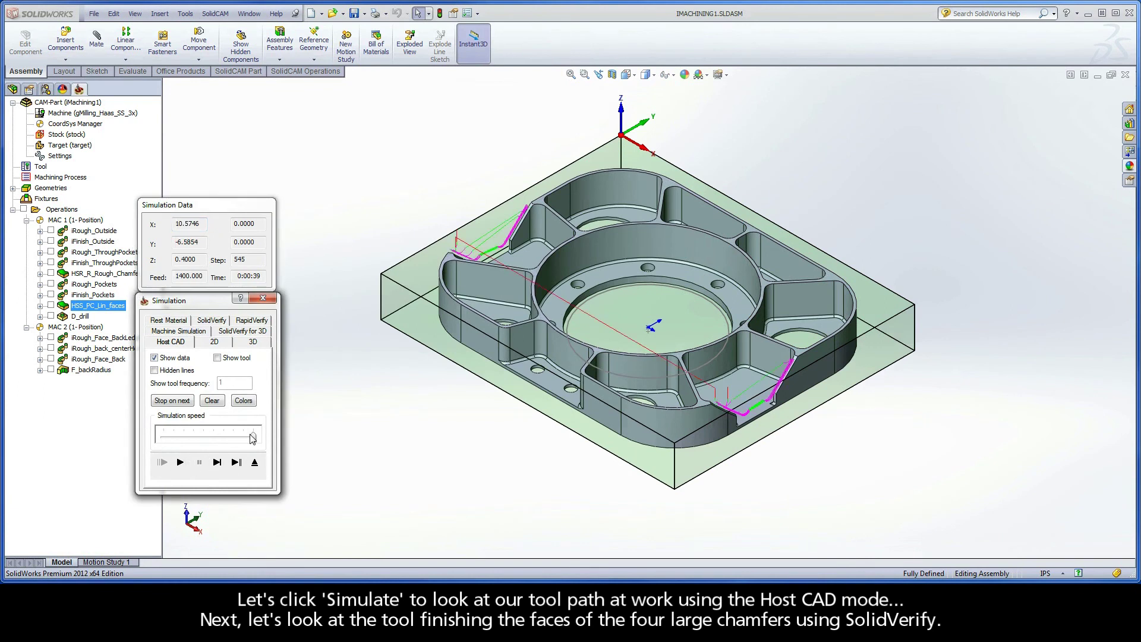
{"action": "left_click", "coordinate": [214, 321]}
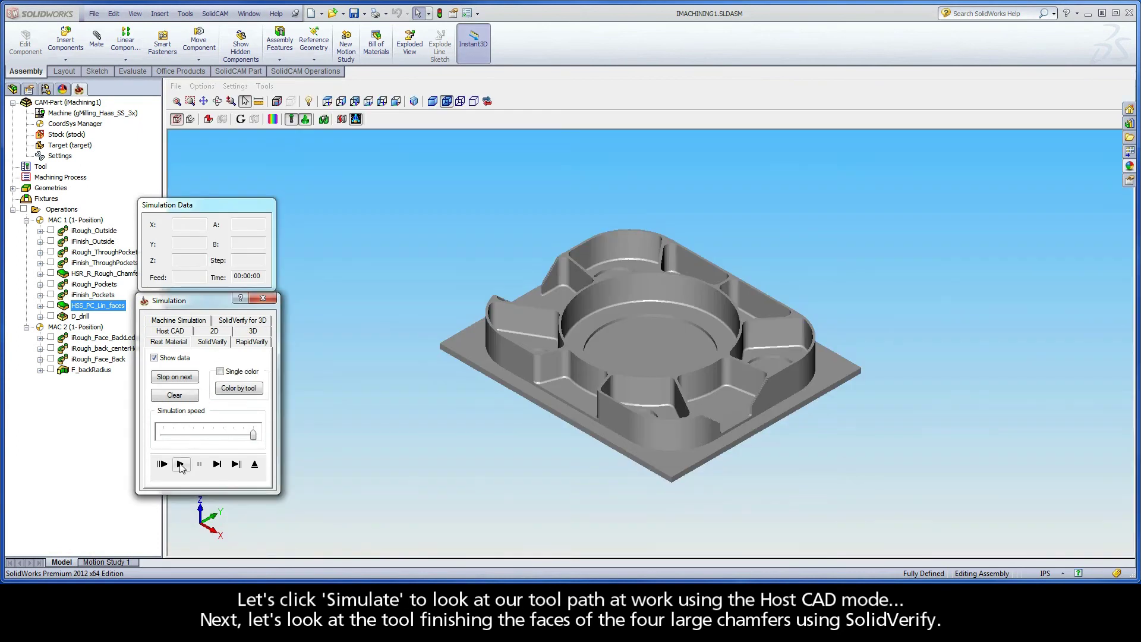
{"action": "left_click", "coordinate": [180, 464]}
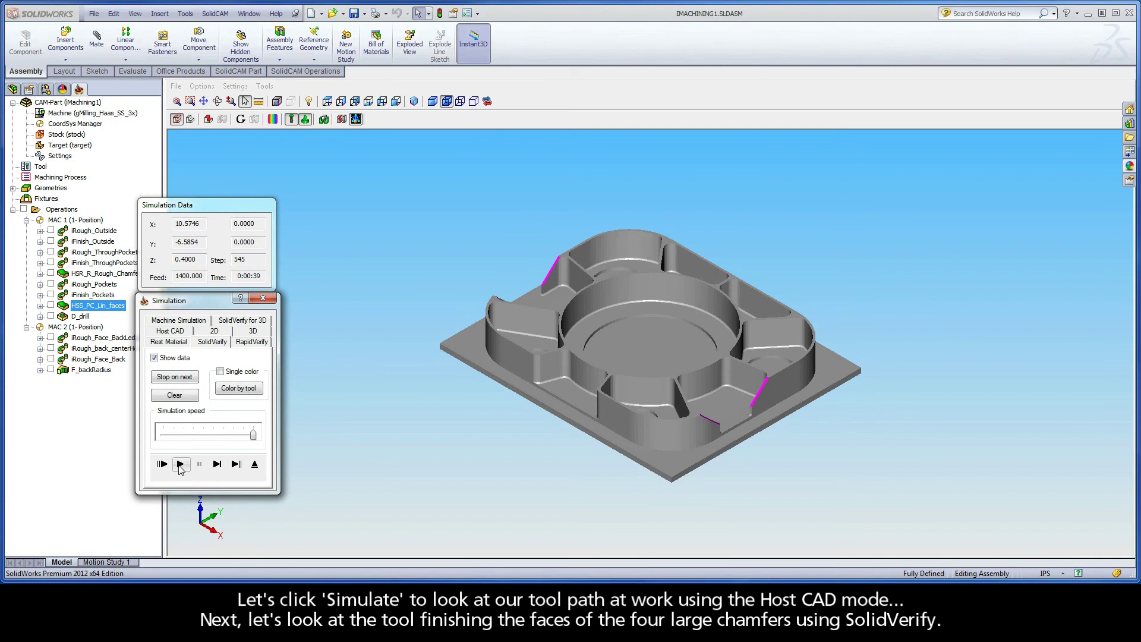
{"action": "left_click", "coordinate": [256, 465]}
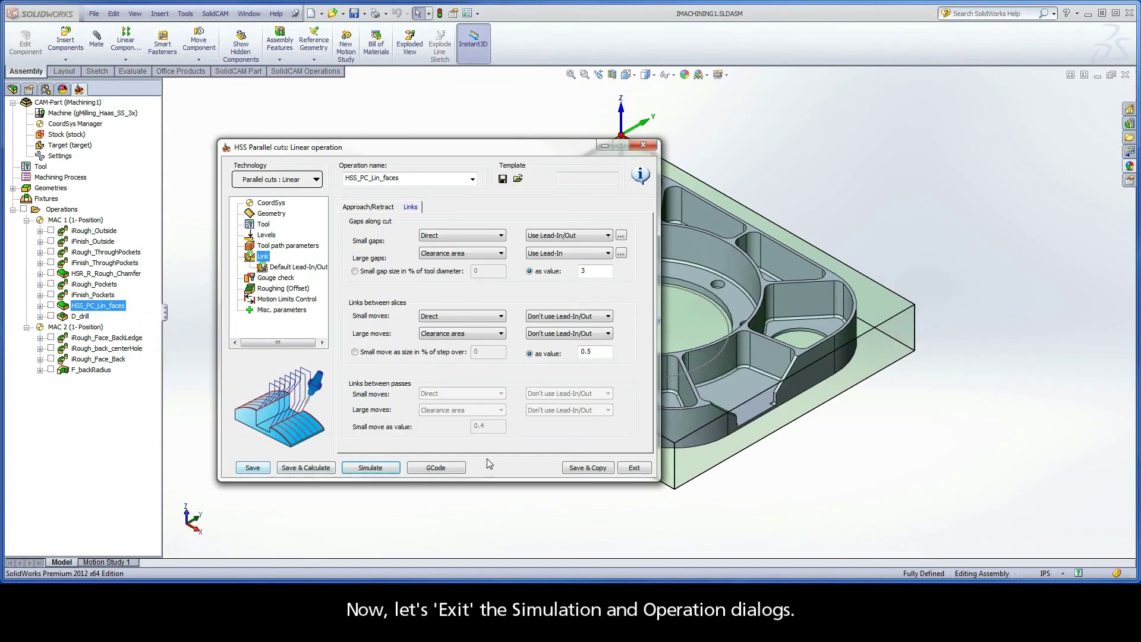
{"action": "left_click", "coordinate": [631, 467]}
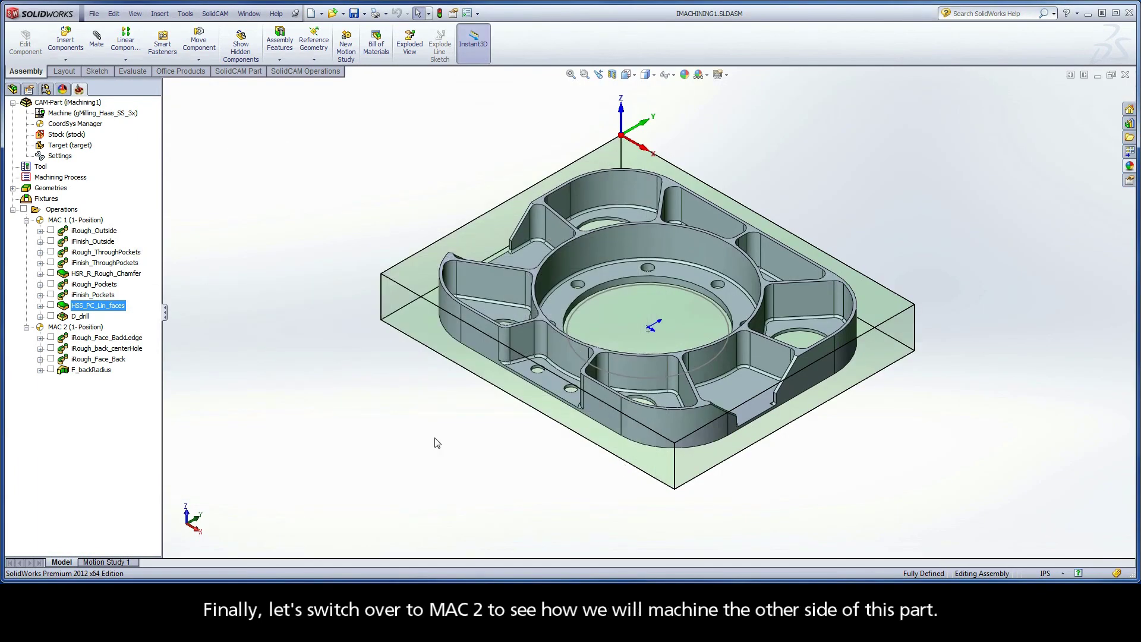
- Switch to the MAC 2 setup, open the iRough_Face_BackLedge operation and display its geometry chains on the model
{"action": "left_click", "coordinate": [74, 328]}
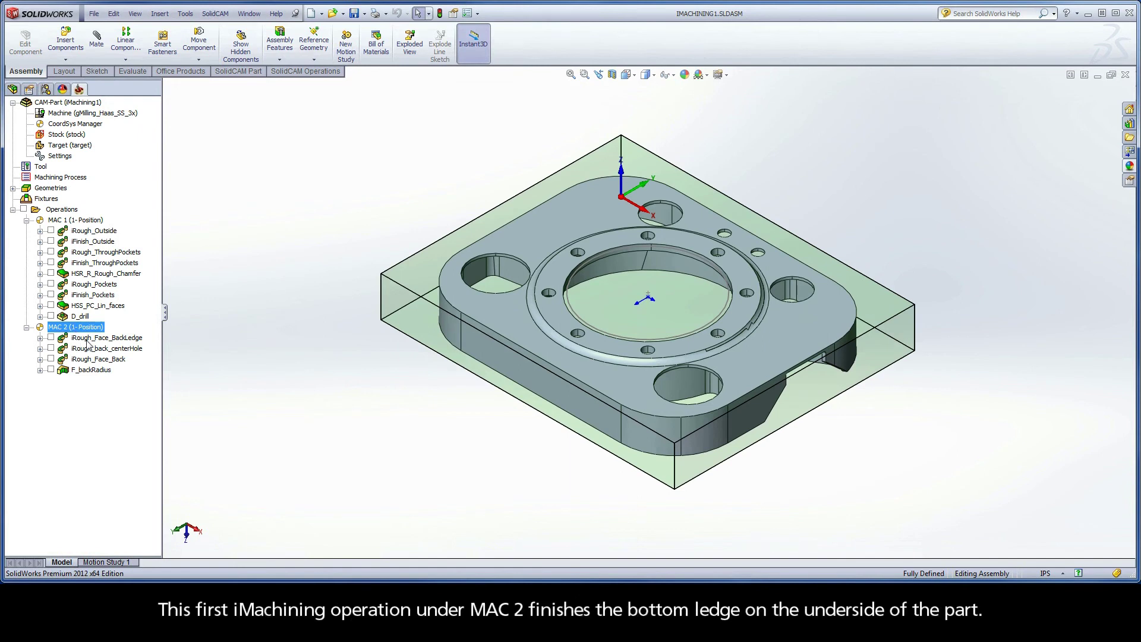
{"action": "left_click", "coordinate": [87, 339]}
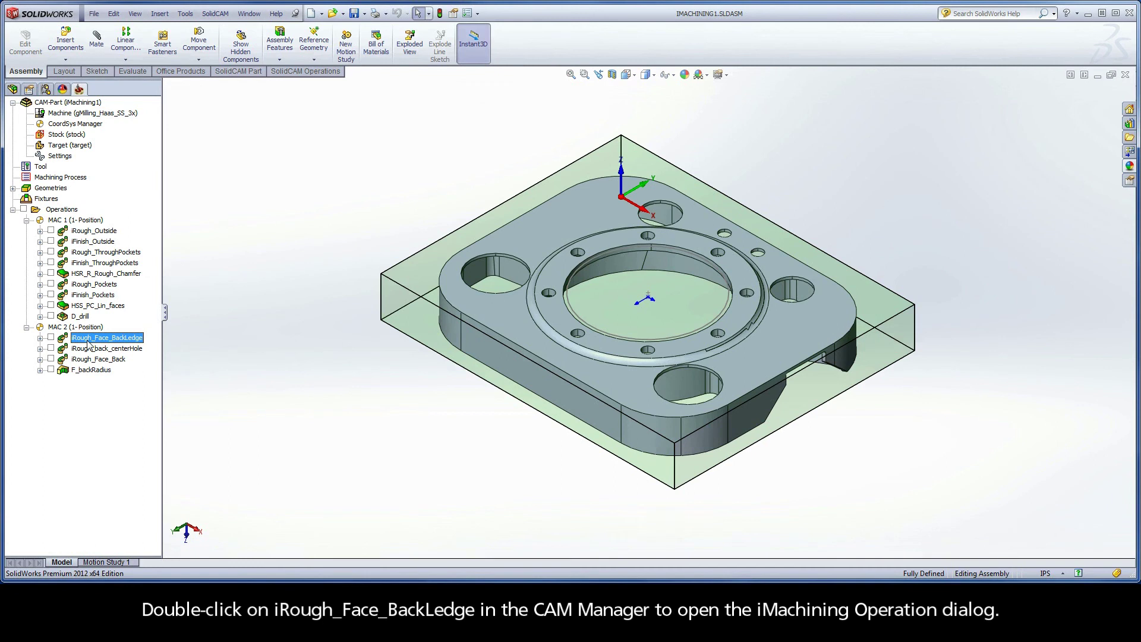
{"action": "double_click", "coordinate": [88, 340]}
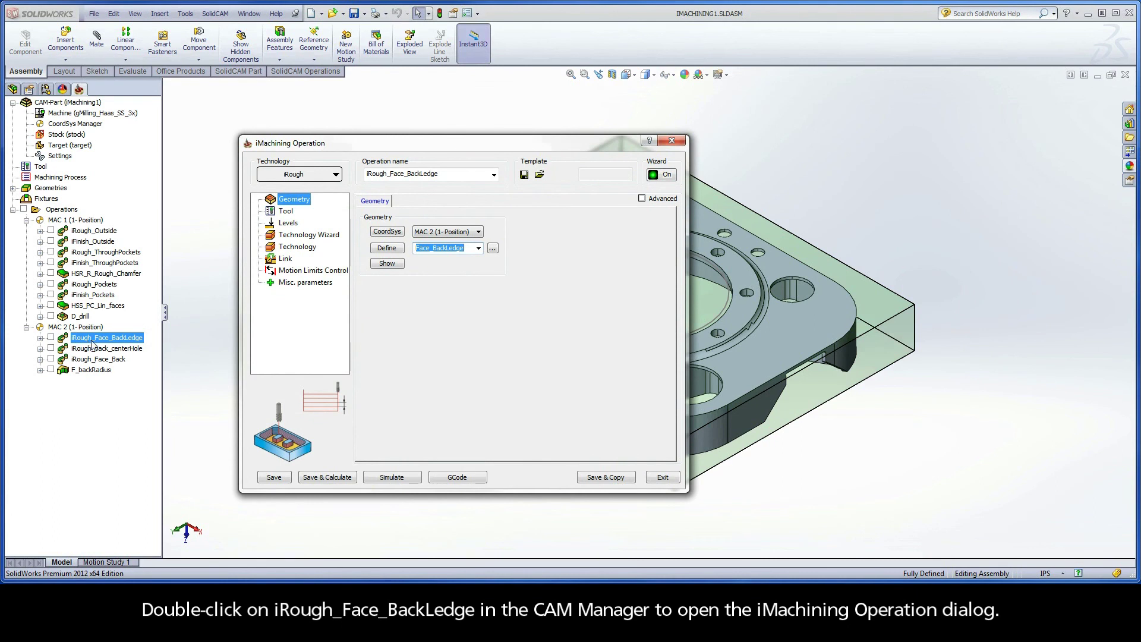
{"action": "left_click", "coordinate": [386, 265]}
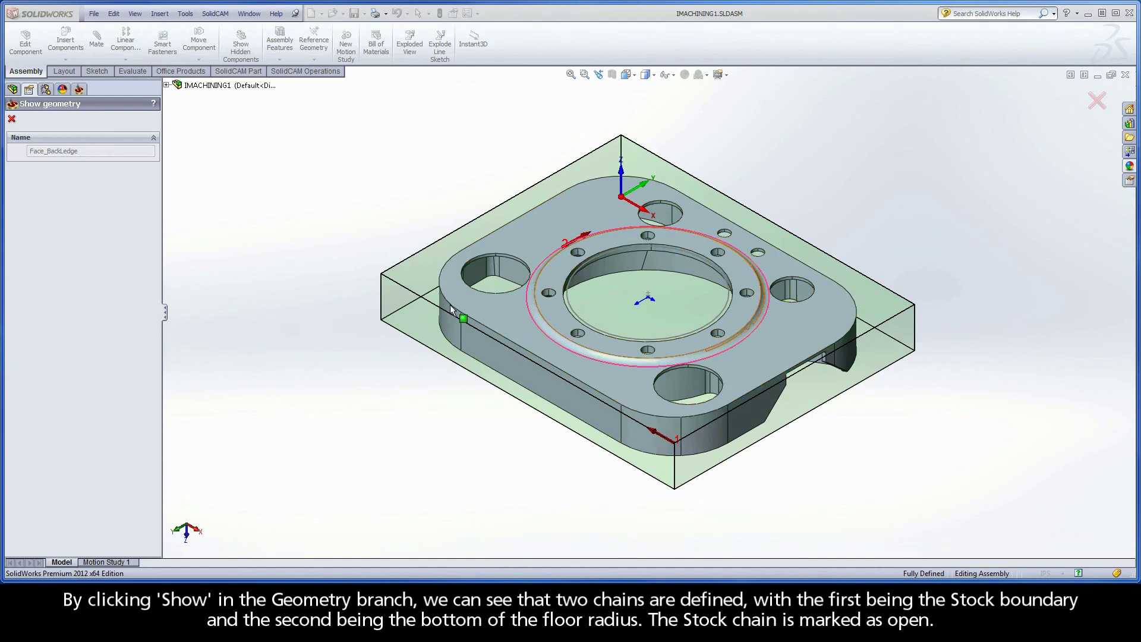
{"action": "left_click", "coordinate": [12, 121]}
- Examine the tool of iRough_Face_BackLedge and its upper level and pocket depth
{"action": "left_click", "coordinate": [285, 212]}
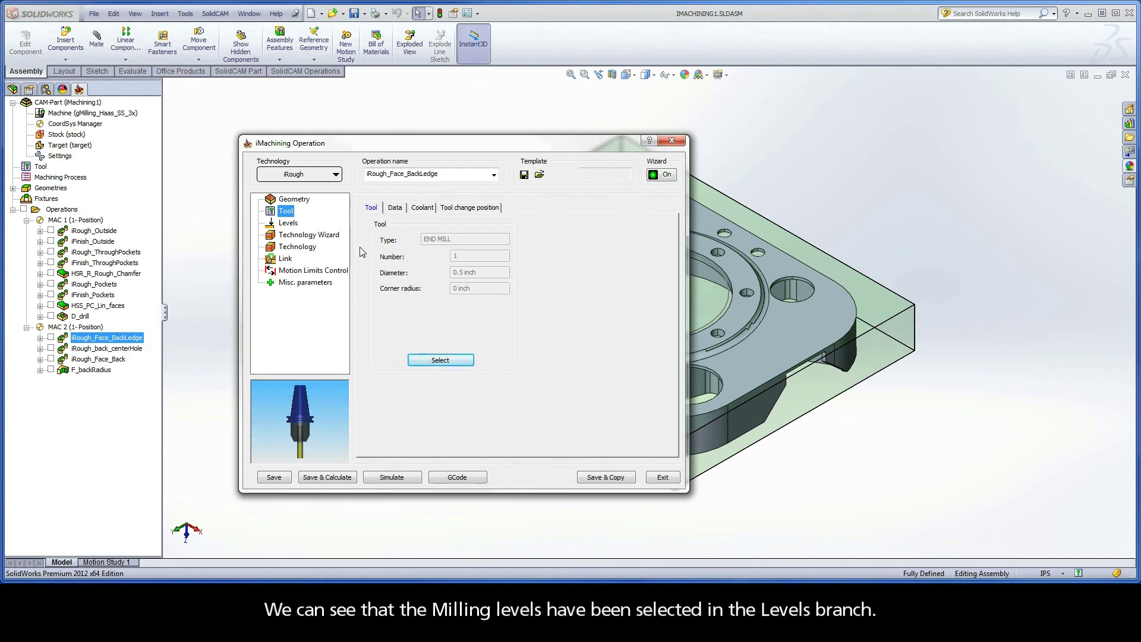
{"action": "left_click", "coordinate": [290, 224]}
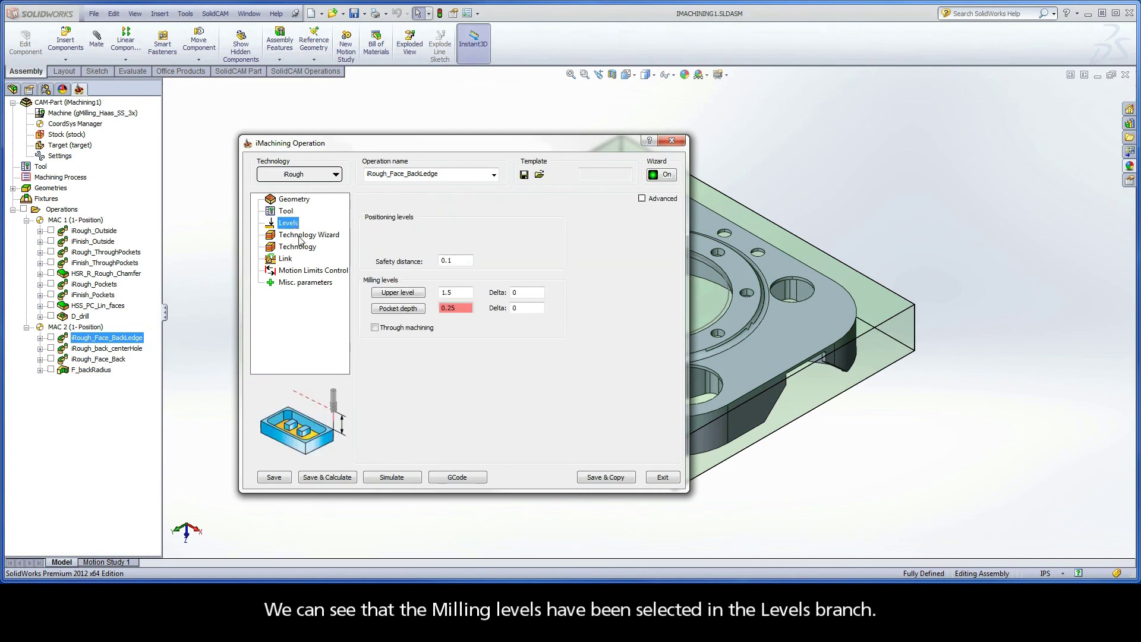
{"action": "left_click", "coordinate": [437, 292]}
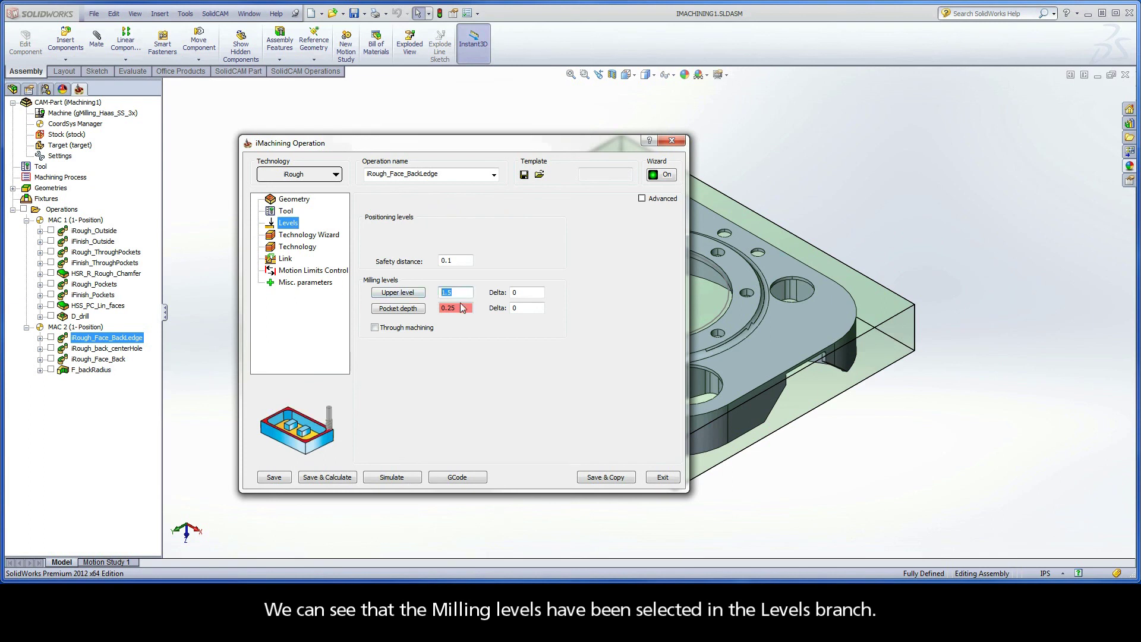
{"action": "left_click", "coordinate": [463, 306]}
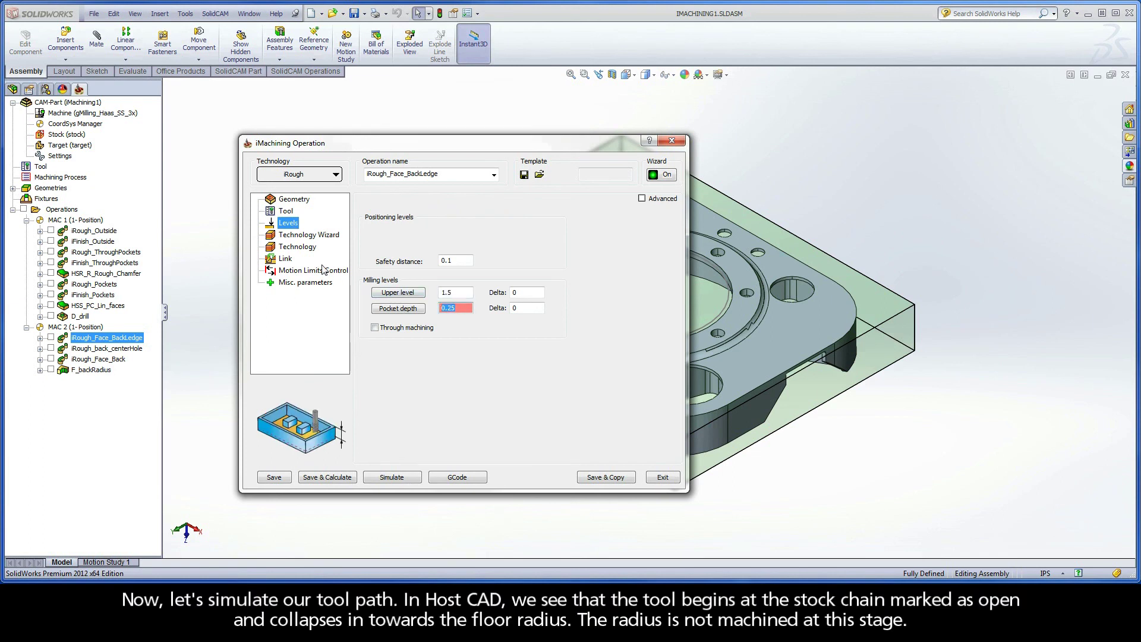
- Simulate iRough_Face_BackLedge in Host CAD, also at a reduced speed, and in SolidVerify, and exit the simulation and the operation
{"action": "left_click", "coordinate": [387, 478]}
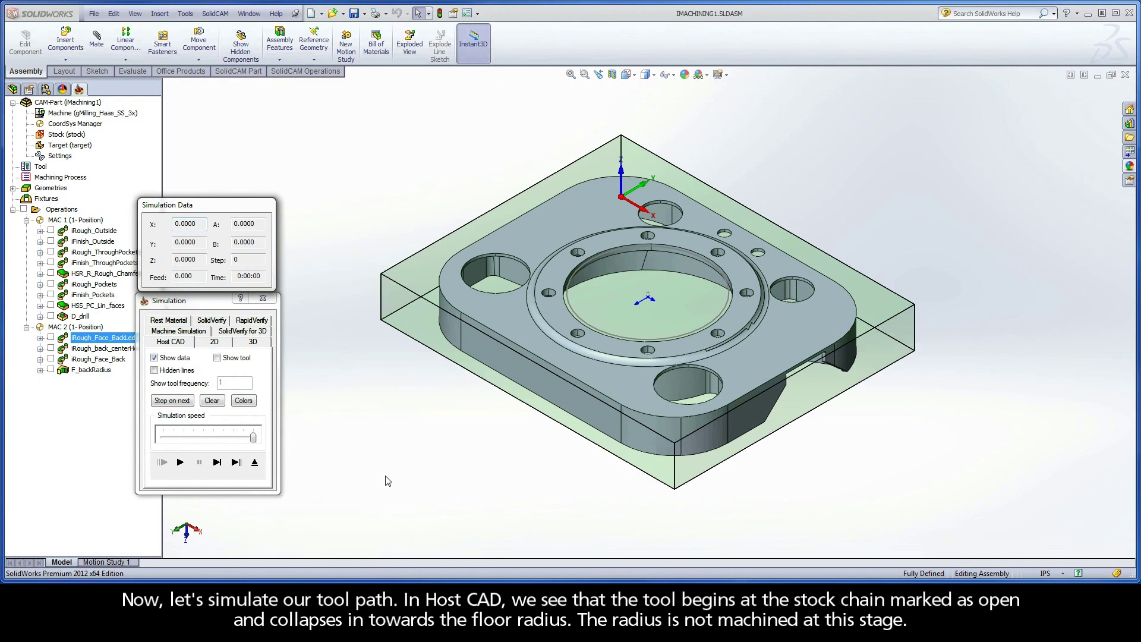
{"action": "left_click", "coordinate": [180, 463]}
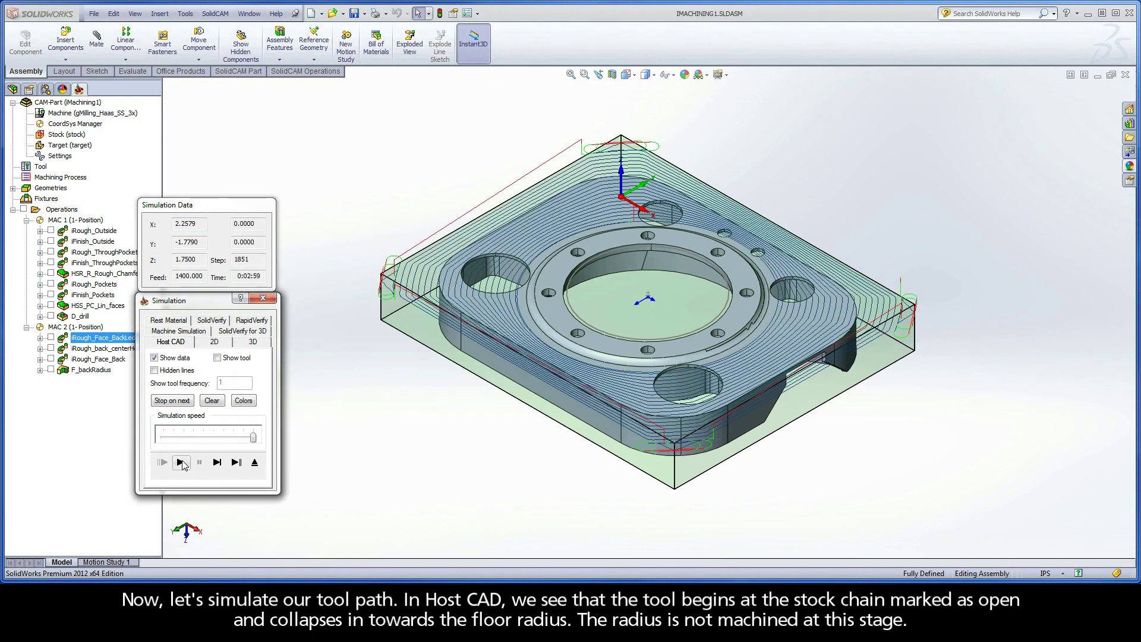
{"action": "left_click_drag", "start_coordinate": [254, 438], "coordinate": [223, 437]}
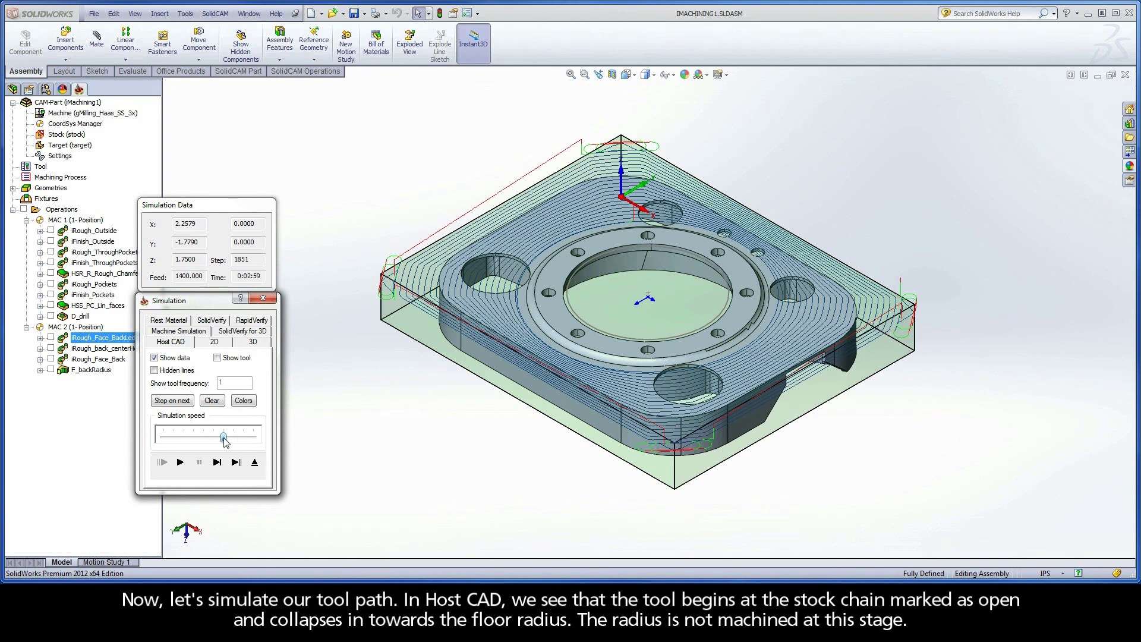
{"action": "left_click", "coordinate": [180, 463]}
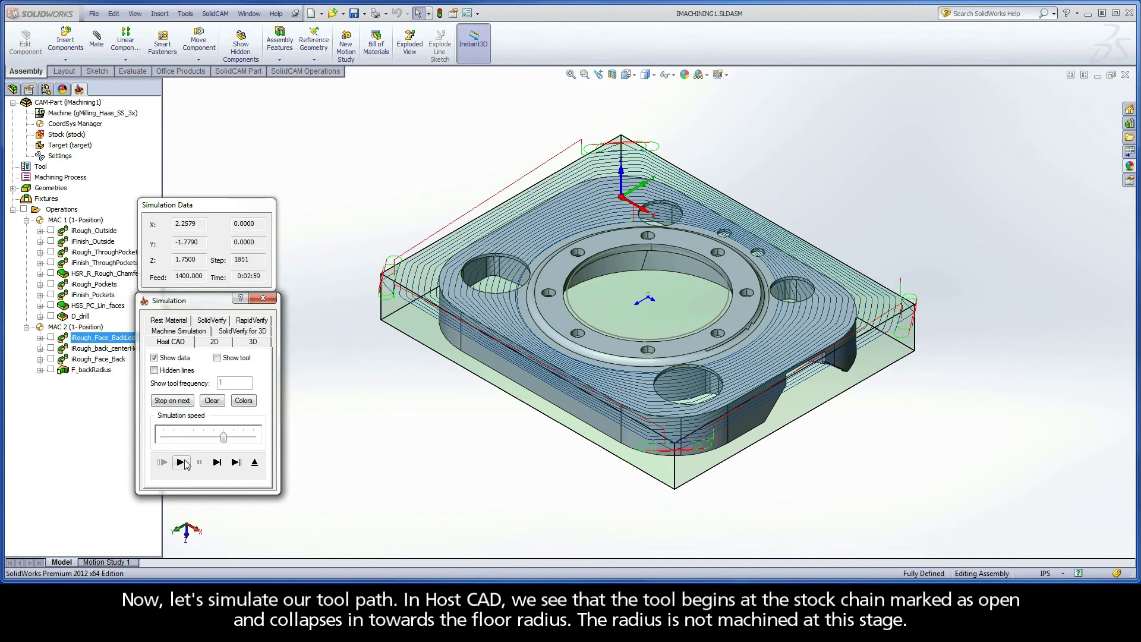
{"action": "left_click", "coordinate": [214, 320]}
{"action": "left_click", "coordinate": [182, 464]}
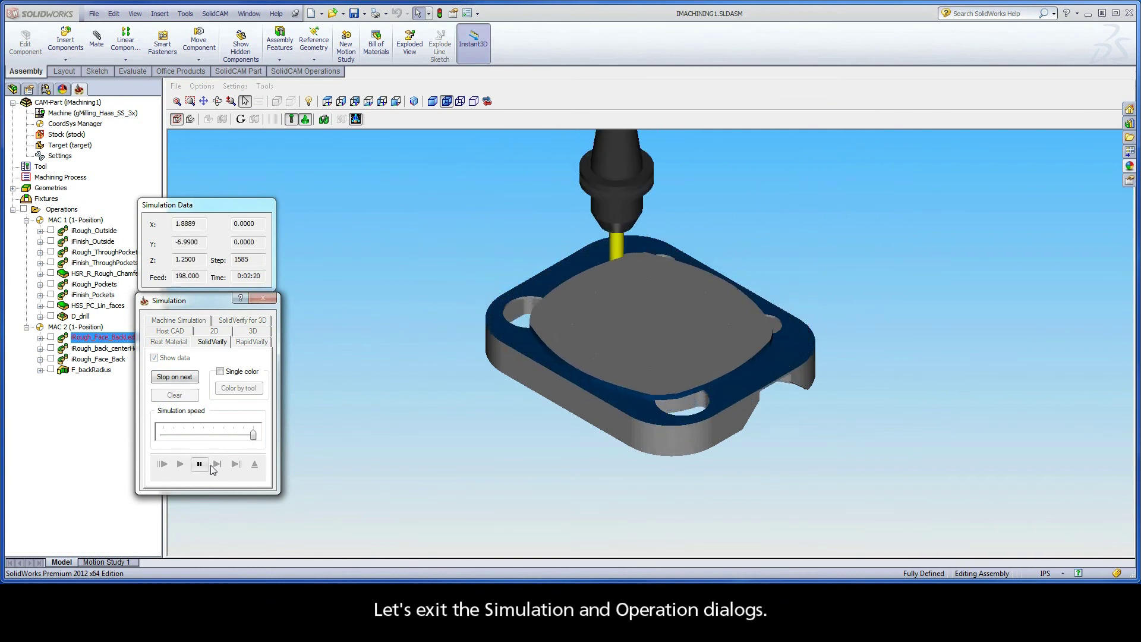
{"action": "left_click", "coordinate": [255, 465]}
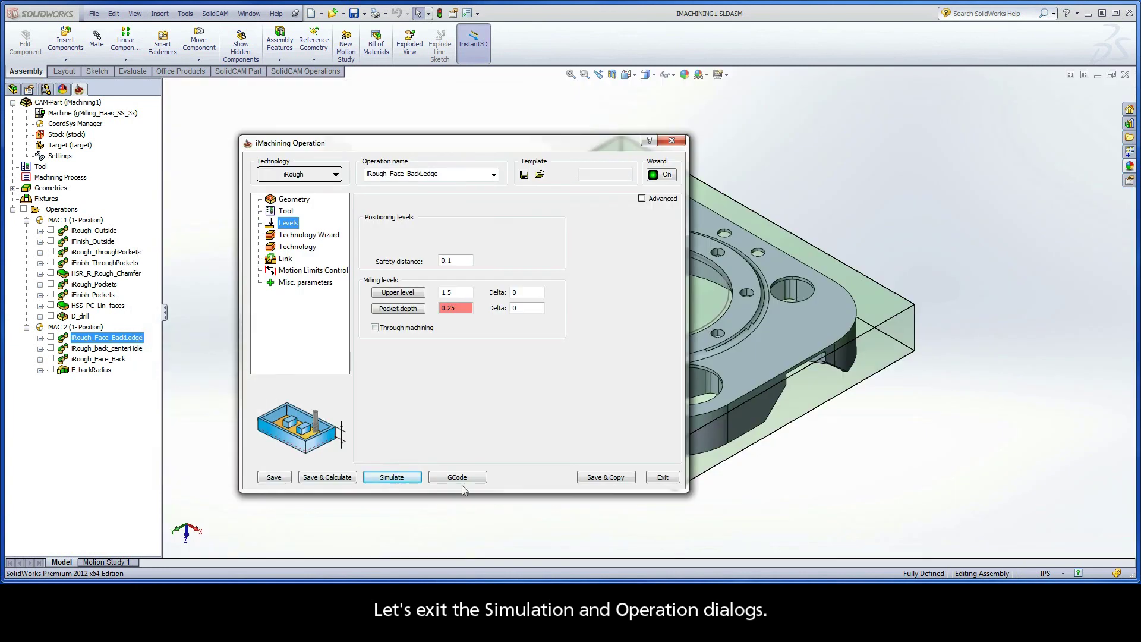
{"action": "left_click", "coordinate": [661, 476]}
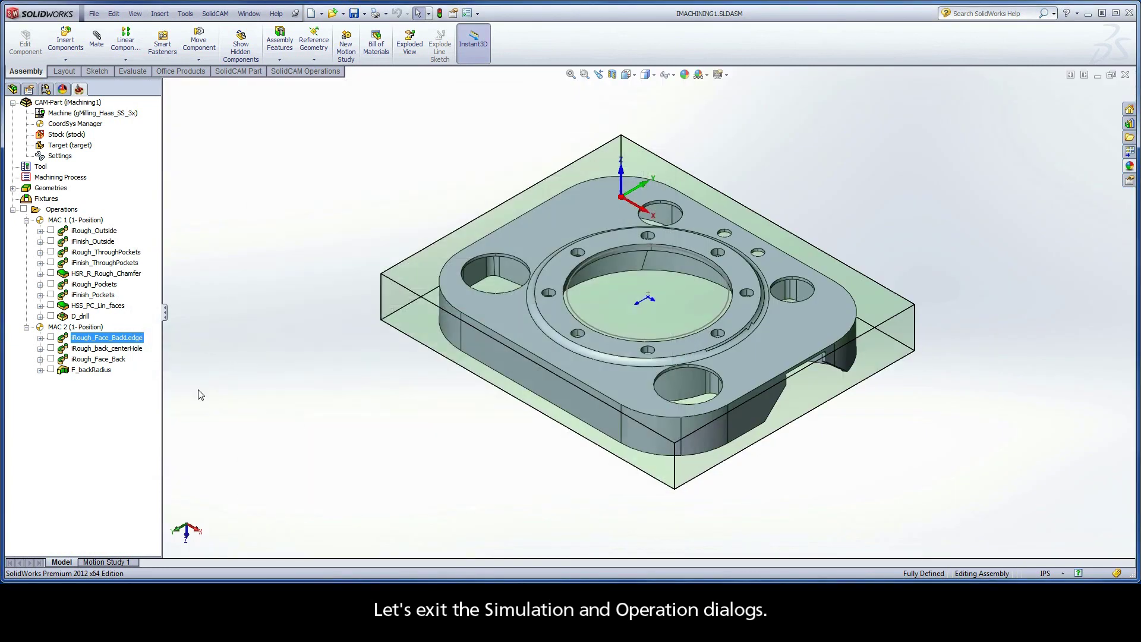
- Open the iRough_back_centerHole operation and display its geometry chain on the model
{"action": "left_click", "coordinate": [89, 349]}
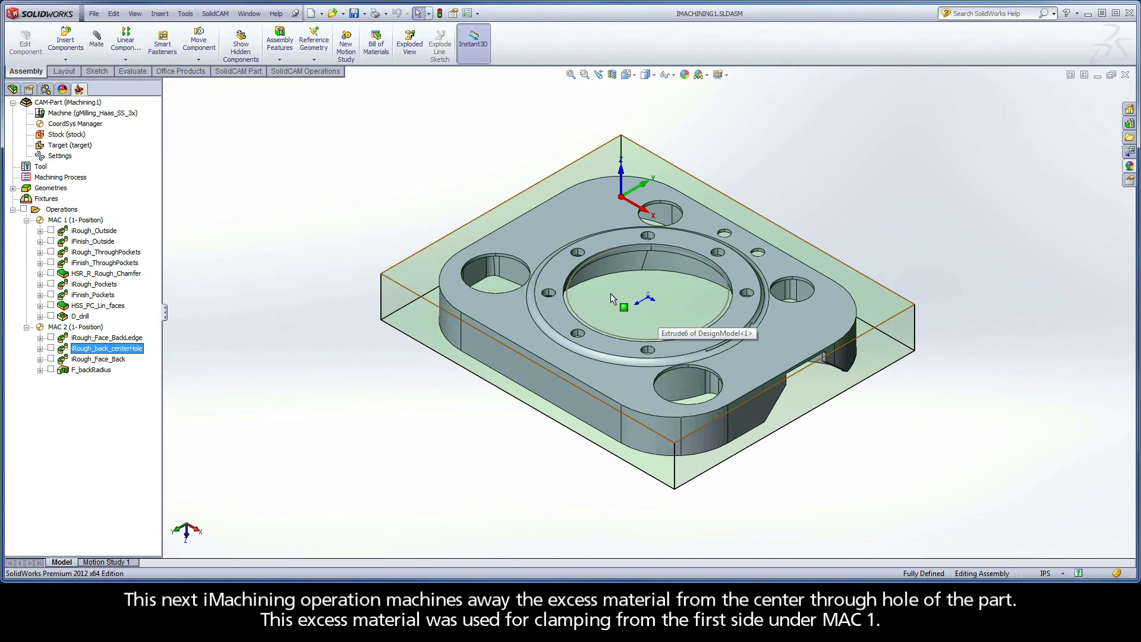
{"action": "double_click", "coordinate": [89, 349]}
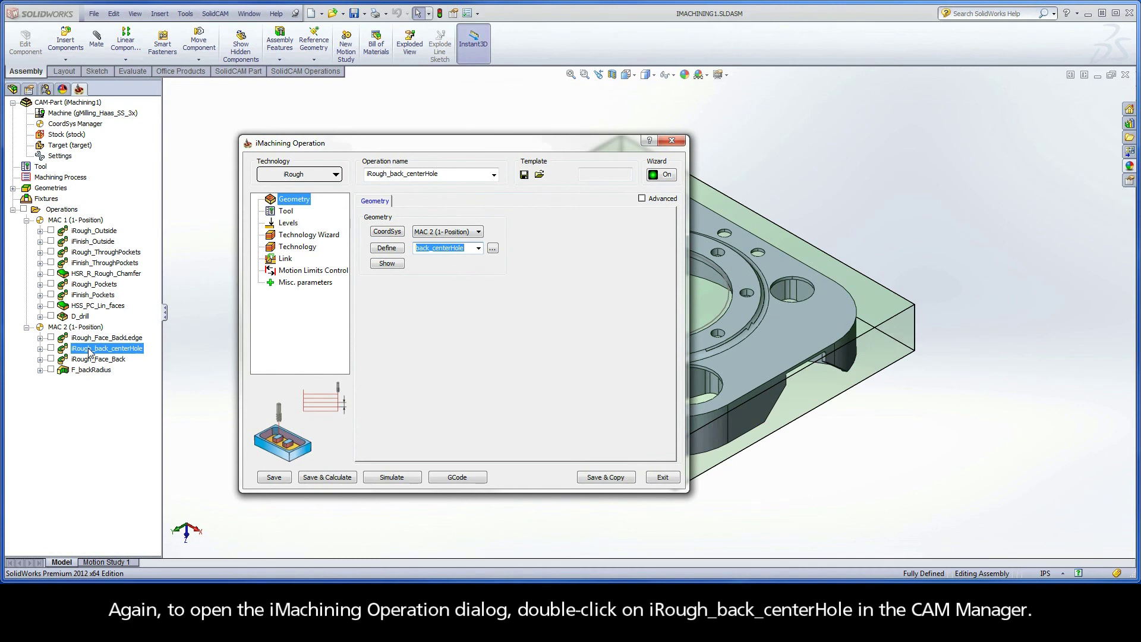
{"action": "left_click", "coordinate": [385, 264]}
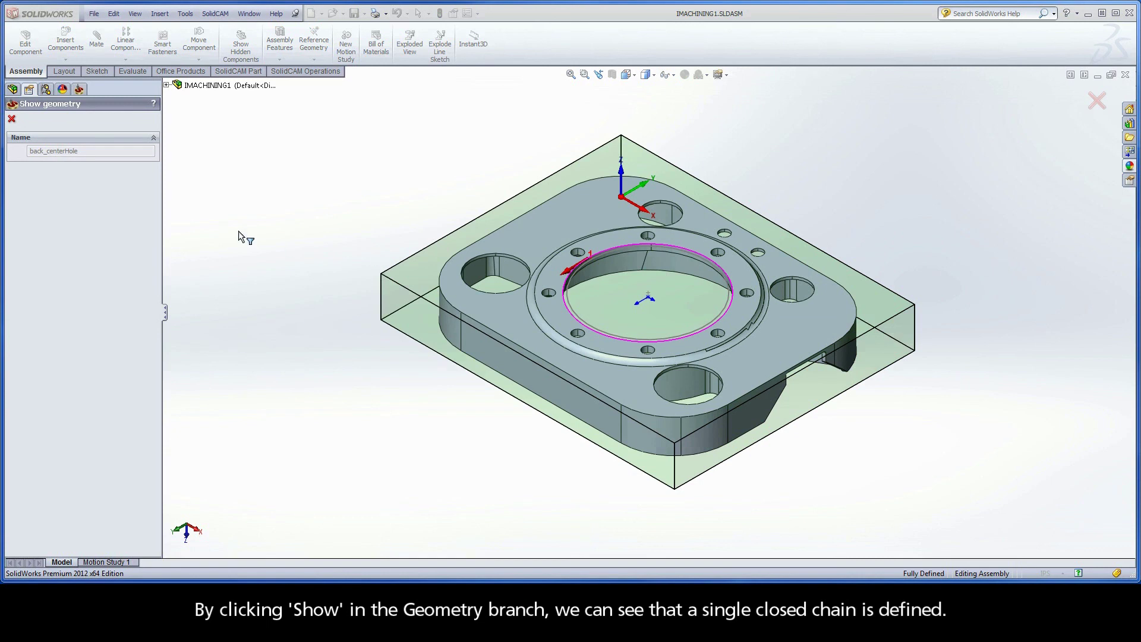
{"action": "left_click", "coordinate": [12, 120]}
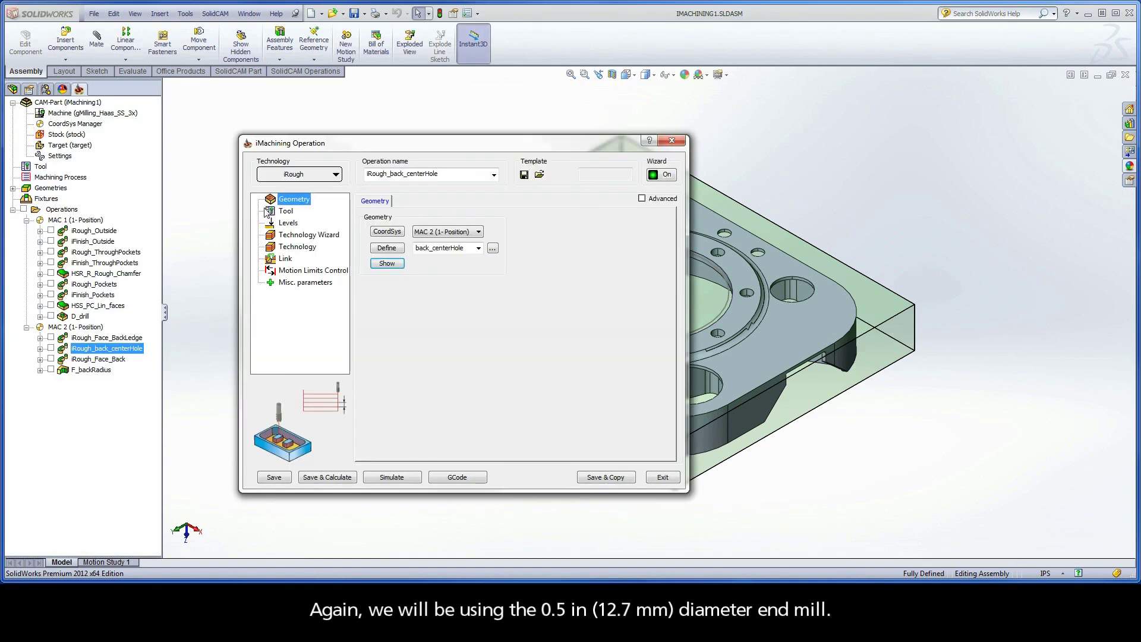
- Examine the tool of iRough_back_centerHole and its milling levels, including the pocket depth
{"action": "left_click", "coordinate": [283, 213]}
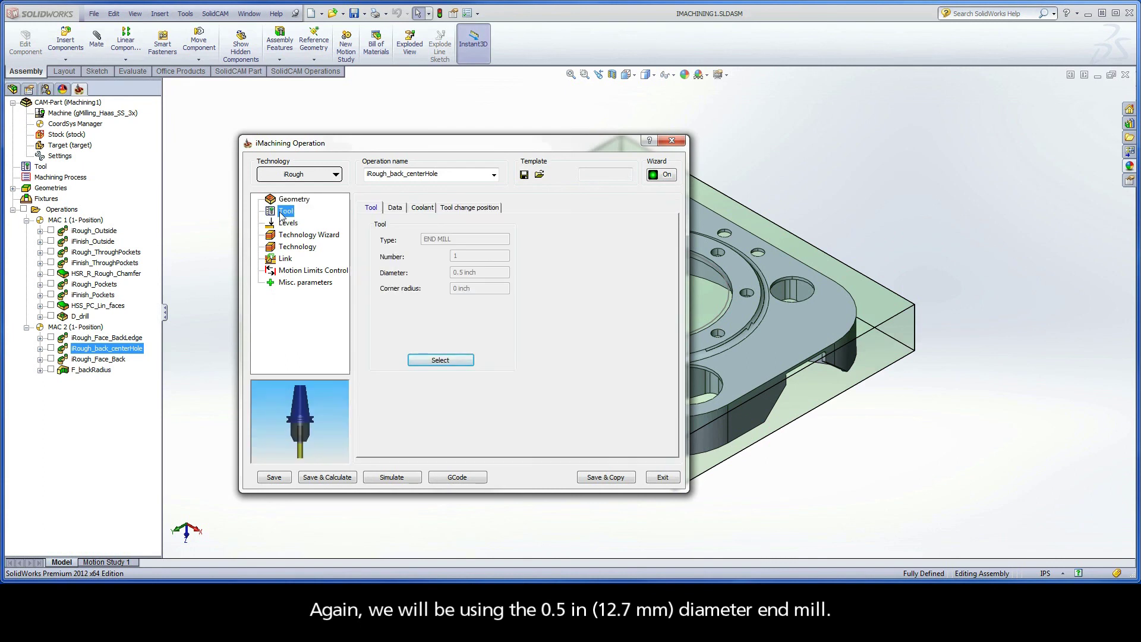
{"action": "left_click", "coordinate": [286, 222]}
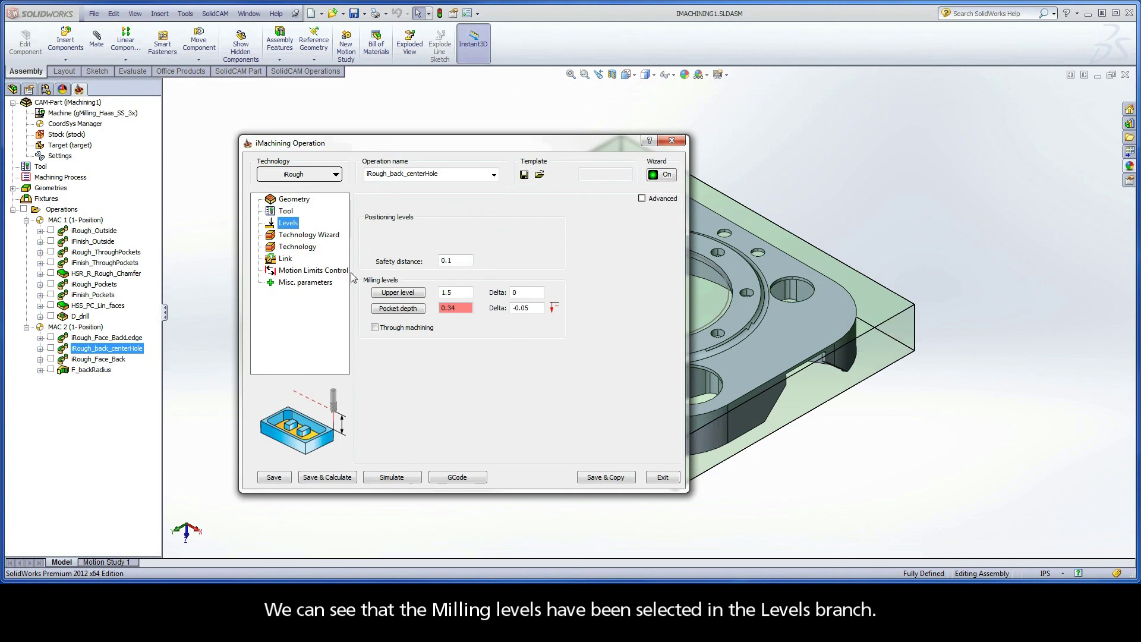
{"action": "left_click", "coordinate": [458, 307]}
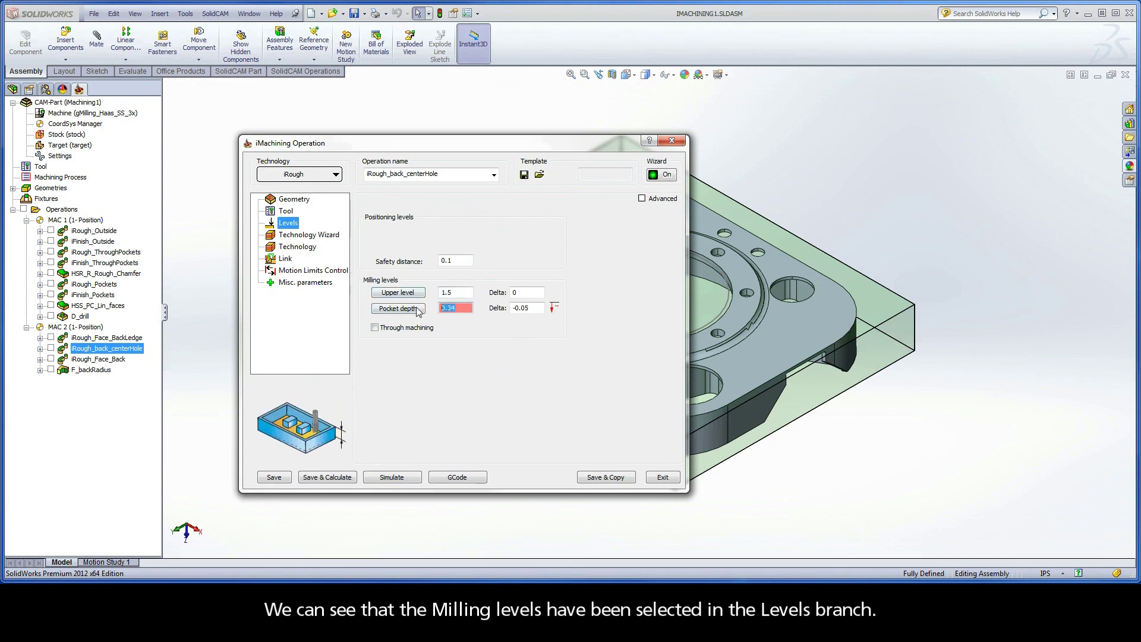
- Check the wall/island offset of iRough_back_centerHole and simulate its tool path in Host CAD, also at a reduced speed
{"action": "left_click", "coordinate": [303, 248]}
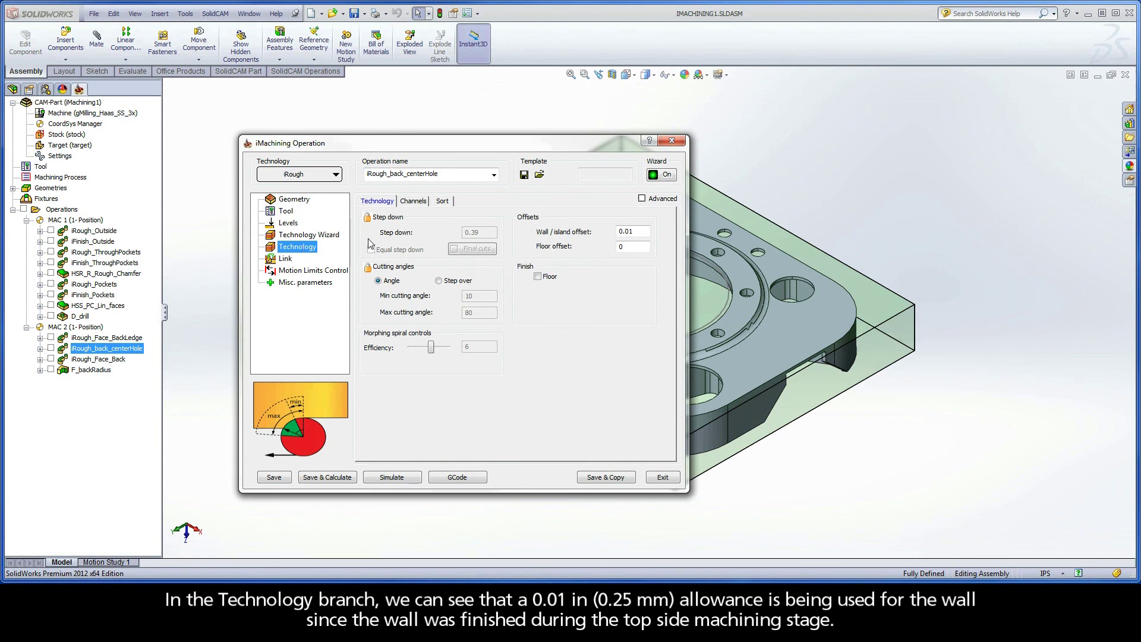
{"action": "left_click", "coordinate": [621, 231]}
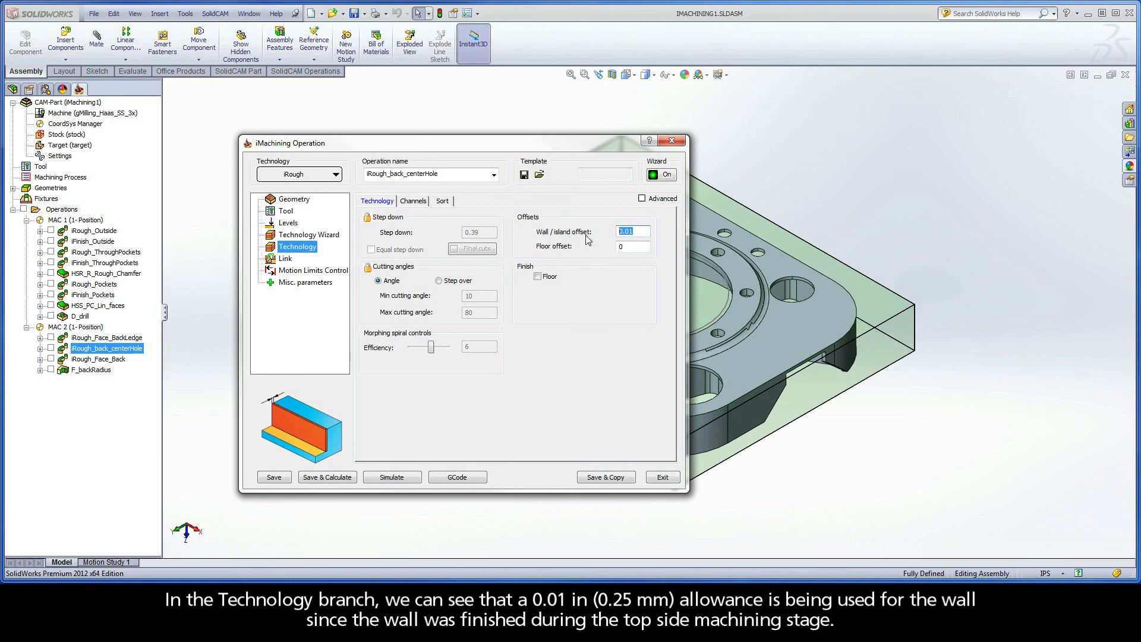
{"action": "left_click", "coordinate": [392, 477]}
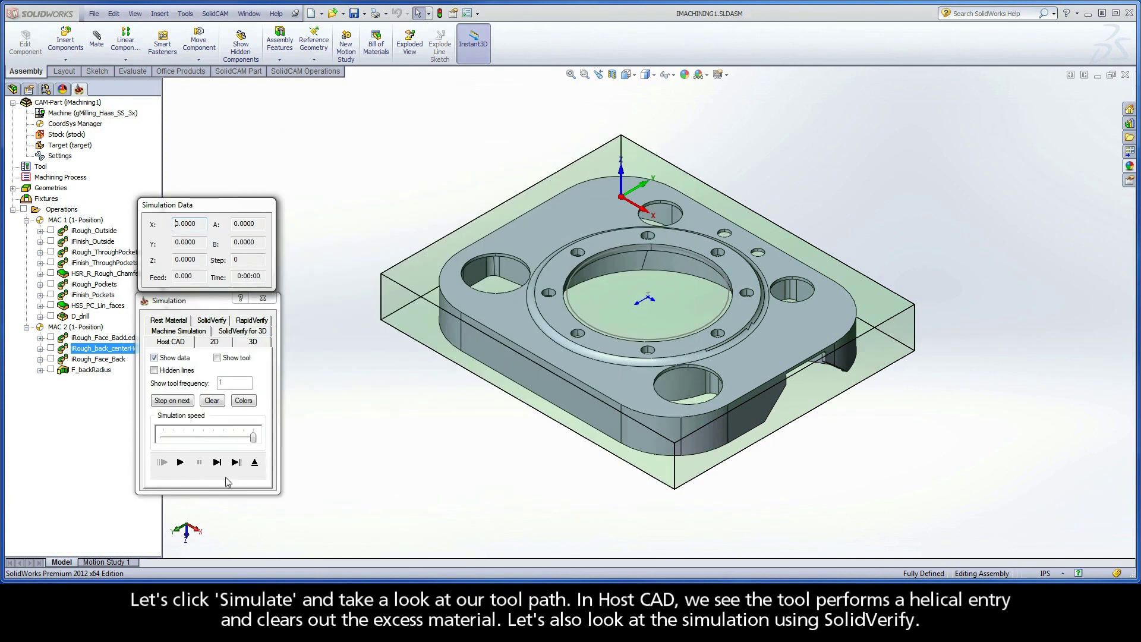
{"action": "left_click", "coordinate": [178, 462]}
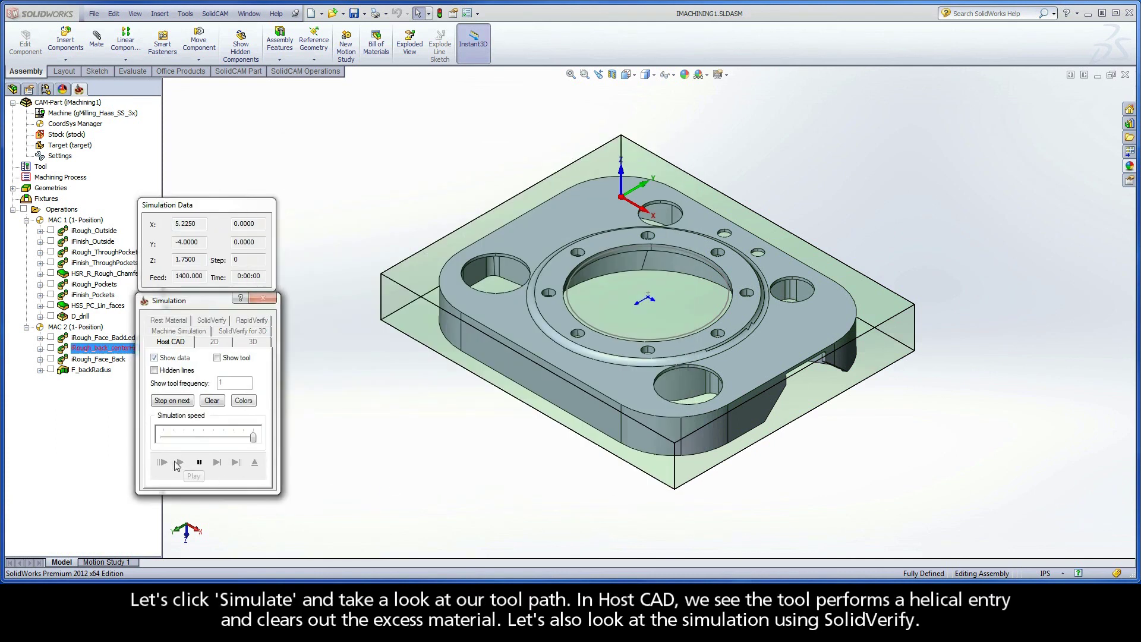
{"action": "left_click_drag", "start_coordinate": [253, 438], "coordinate": [212, 438]}
{"action": "left_click", "coordinate": [180, 463]}
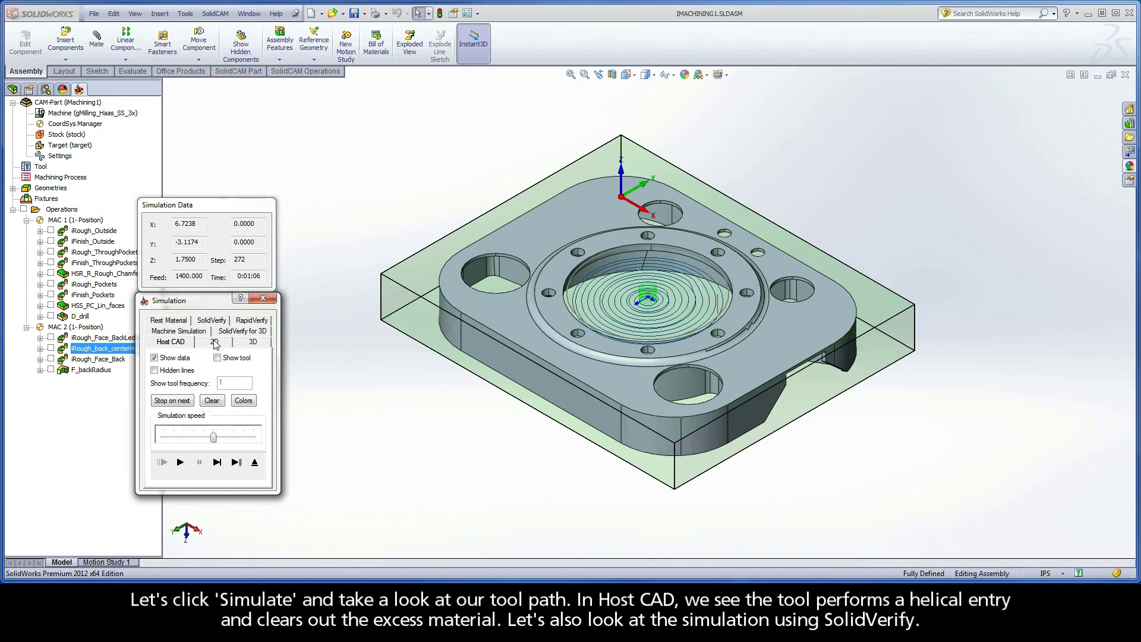
- Simulate iRough_back_centerHole in SolidVerify at a reduced speed, raise it to maximum, and exit the simulation and the operation
{"action": "left_click", "coordinate": [214, 321]}
{"action": "left_click_drag", "start_coordinate": [253, 437], "coordinate": [223, 437]}
{"action": "left_click", "coordinate": [180, 464]}
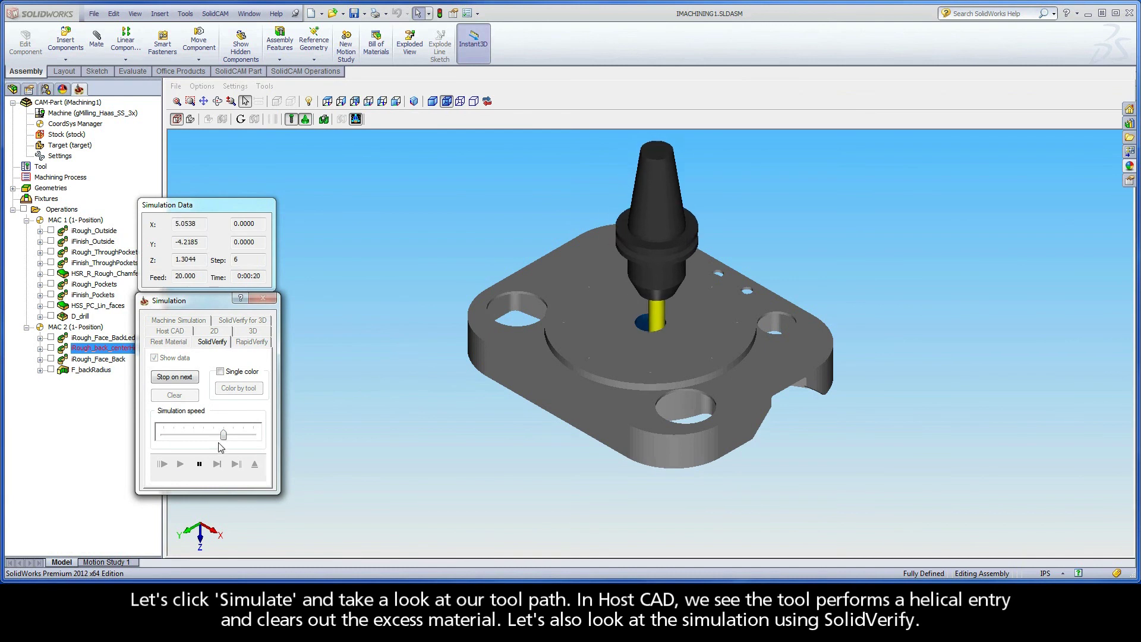
{"action": "left_click_drag", "start_coordinate": [224, 435], "coordinate": [256, 437]}
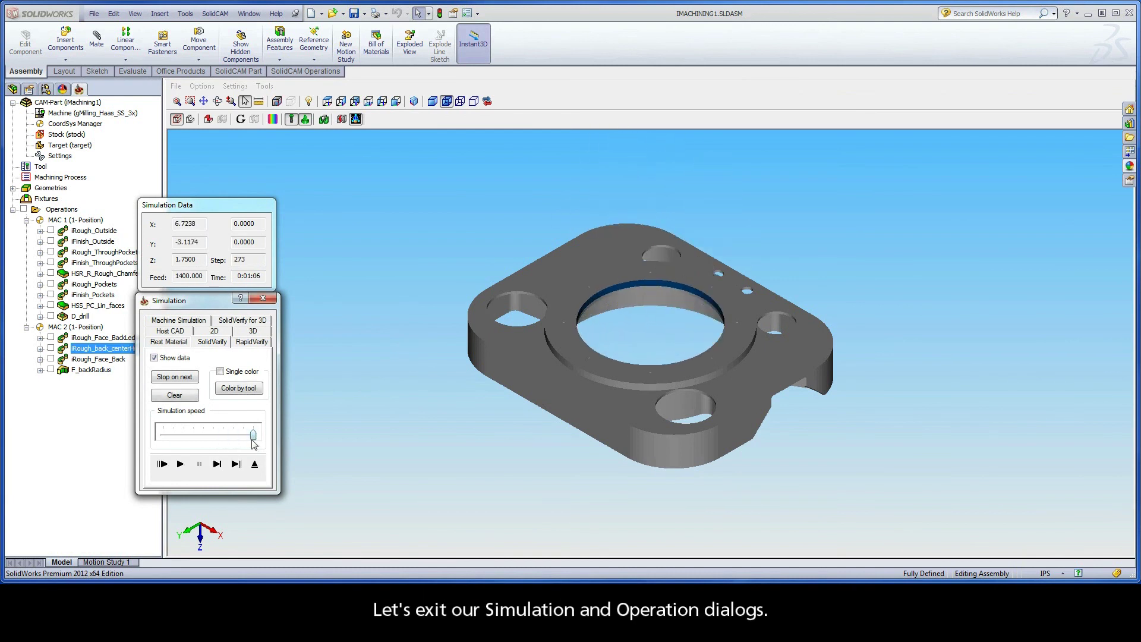
{"action": "left_click", "coordinate": [255, 464]}
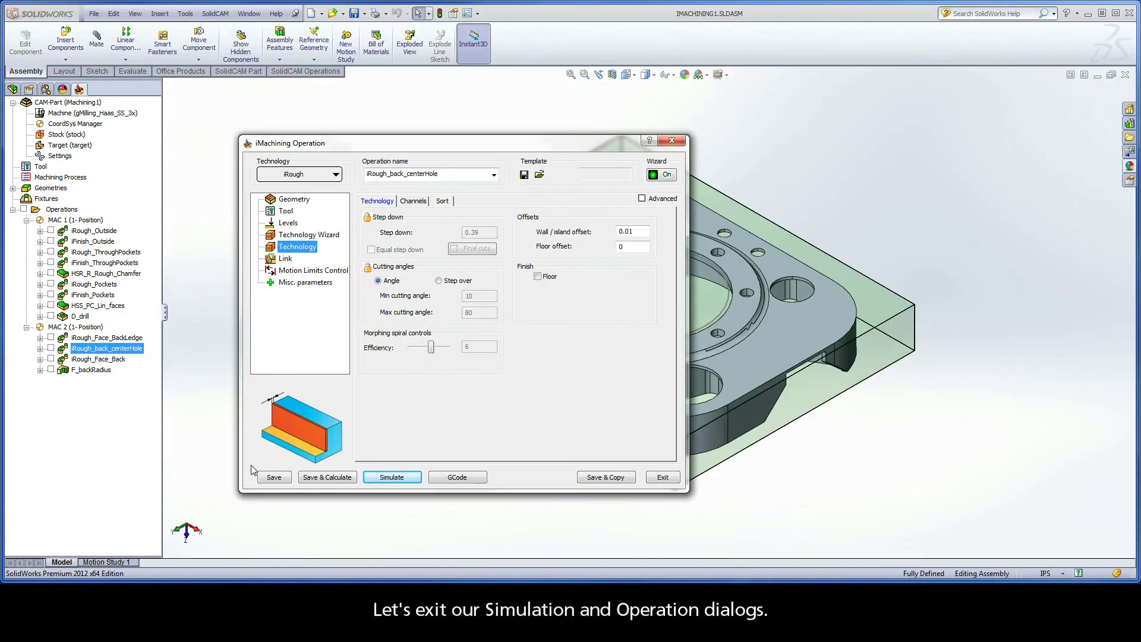
{"action": "left_click", "coordinate": [660, 478]}
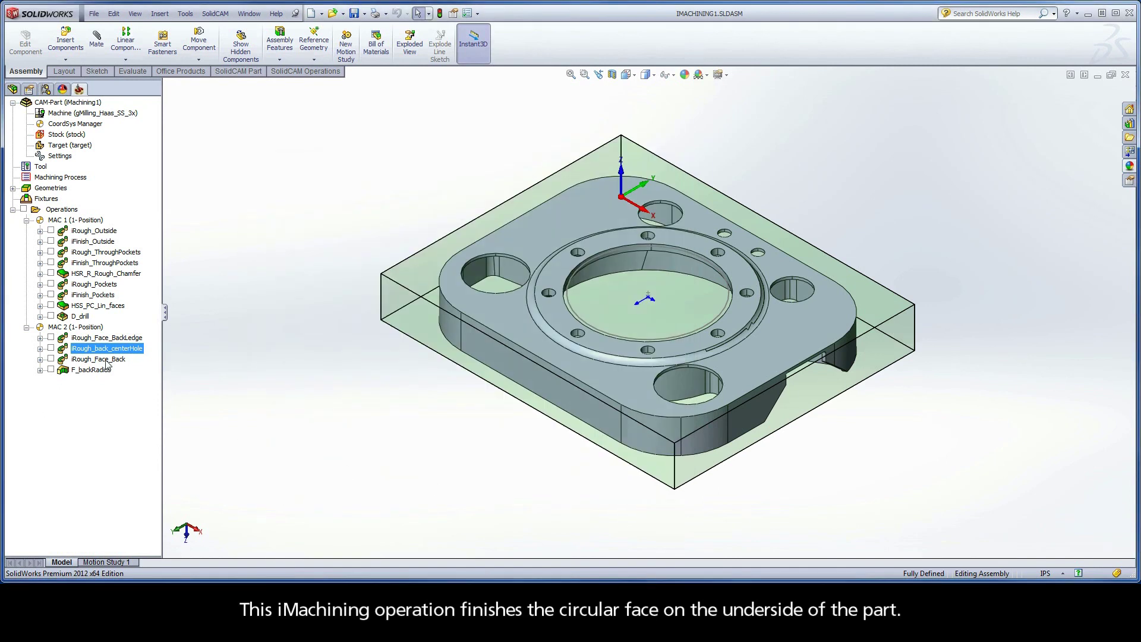
- Open the iRough_Face_Back operation and display its Face_Back geometry chains on the model
{"action": "double_click", "coordinate": [106, 359]}
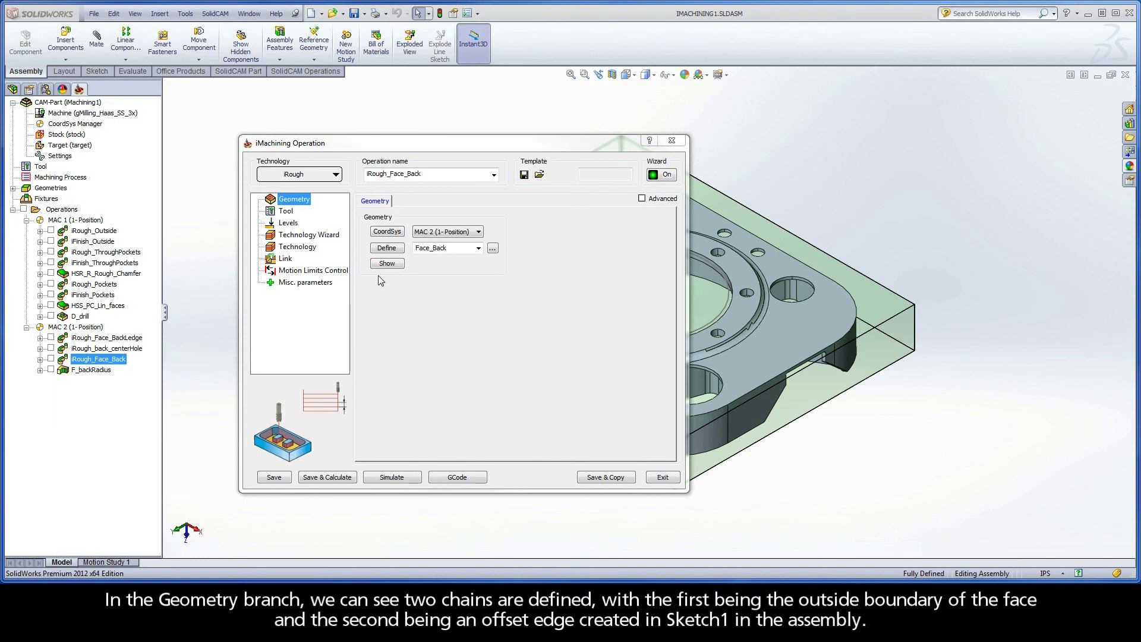
{"action": "left_click", "coordinate": [387, 263]}
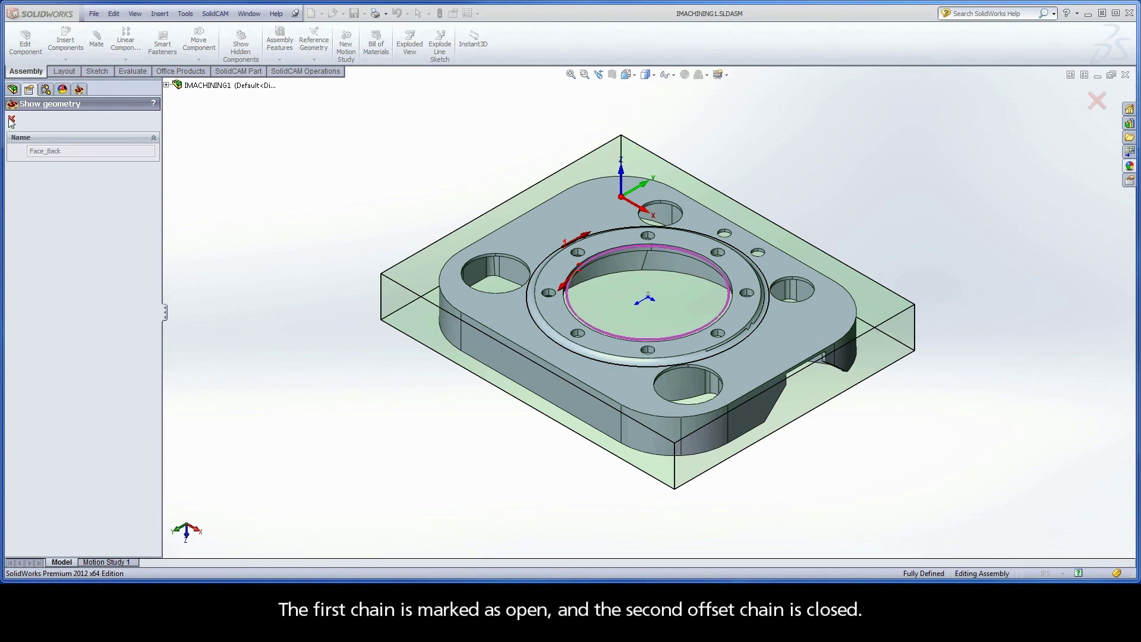
{"action": "left_click", "coordinate": [11, 121]}
- Examine the tool of iRough_Face_Back and its milling levels, including the upper level and pocket depth
{"action": "left_click", "coordinate": [286, 212]}
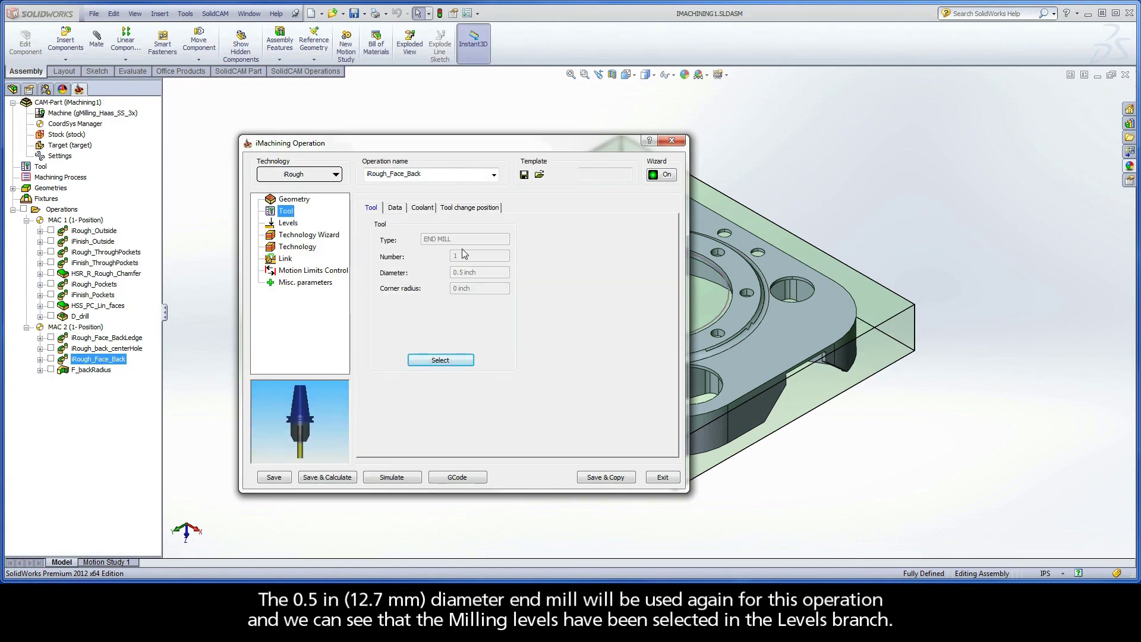
{"action": "left_click", "coordinate": [289, 224]}
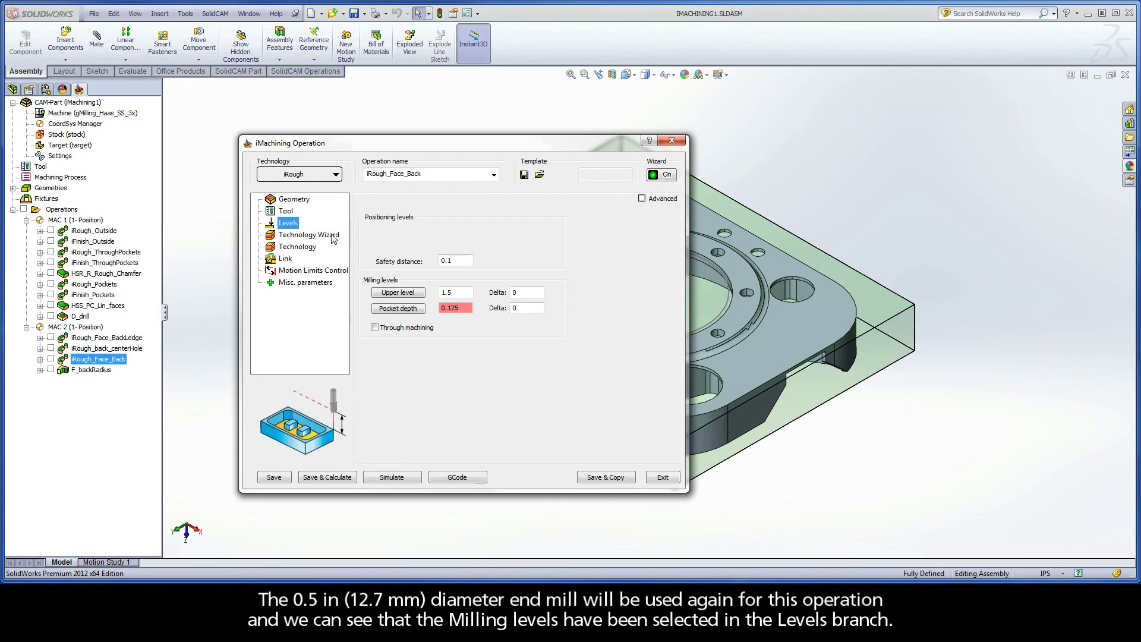
{"action": "left_click", "coordinate": [445, 291]}
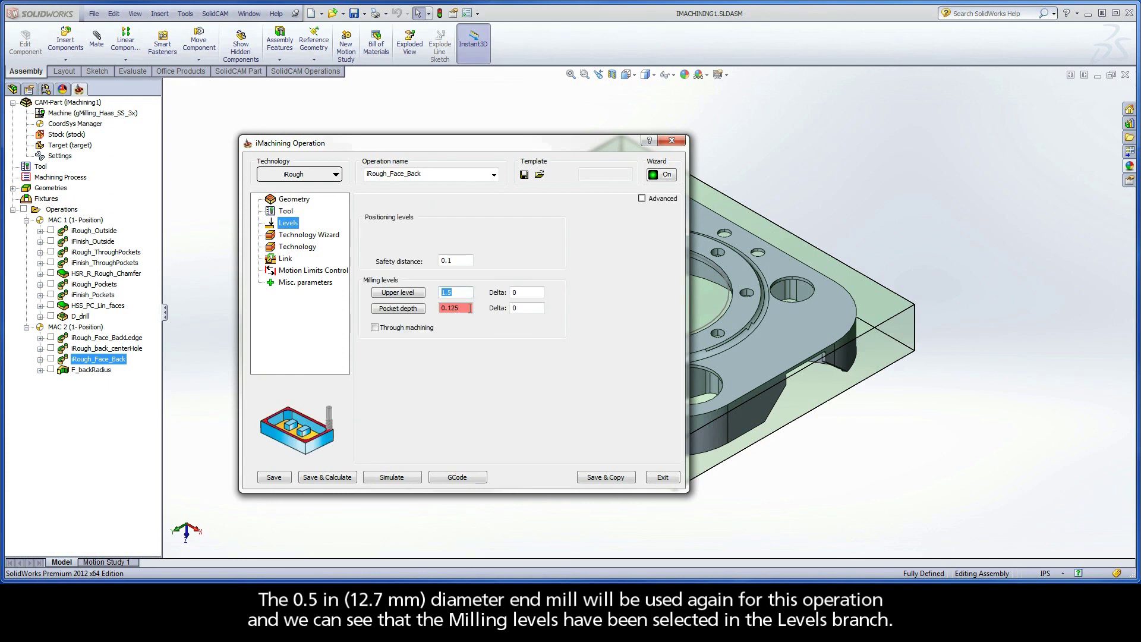
{"action": "left_click", "coordinate": [441, 307]}
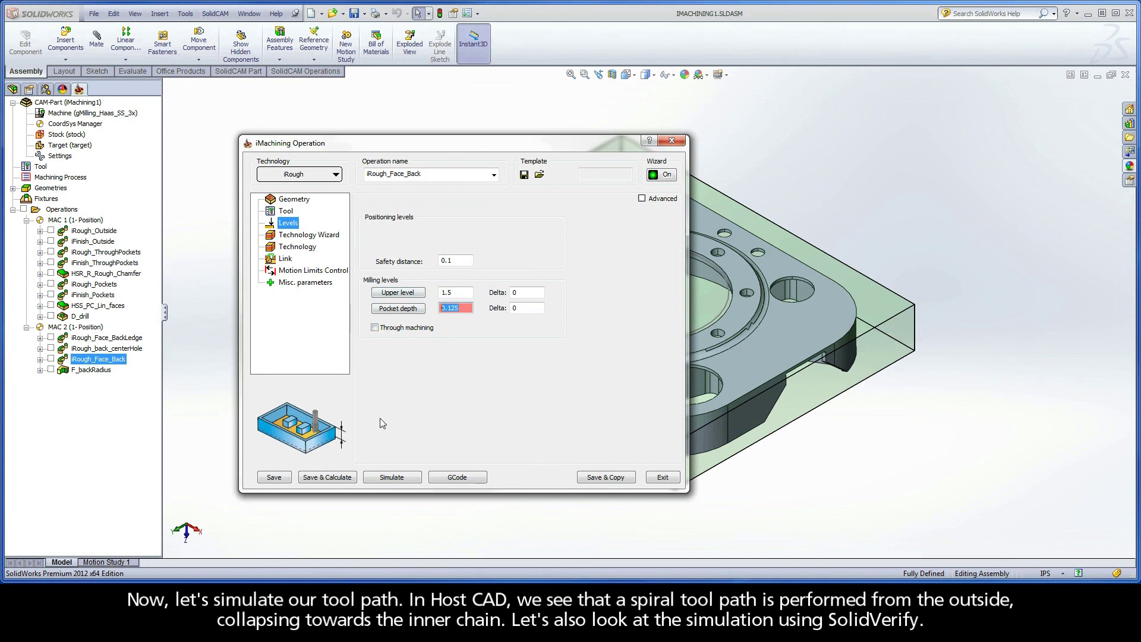
- Simulate the tool path of iRough_Face_Back in Host CAD at a reduced speed
{"action": "left_click", "coordinate": [393, 477]}
{"action": "left_click_drag", "start_coordinate": [253, 437], "coordinate": [213, 436]}
{"action": "left_click", "coordinate": [181, 462]}
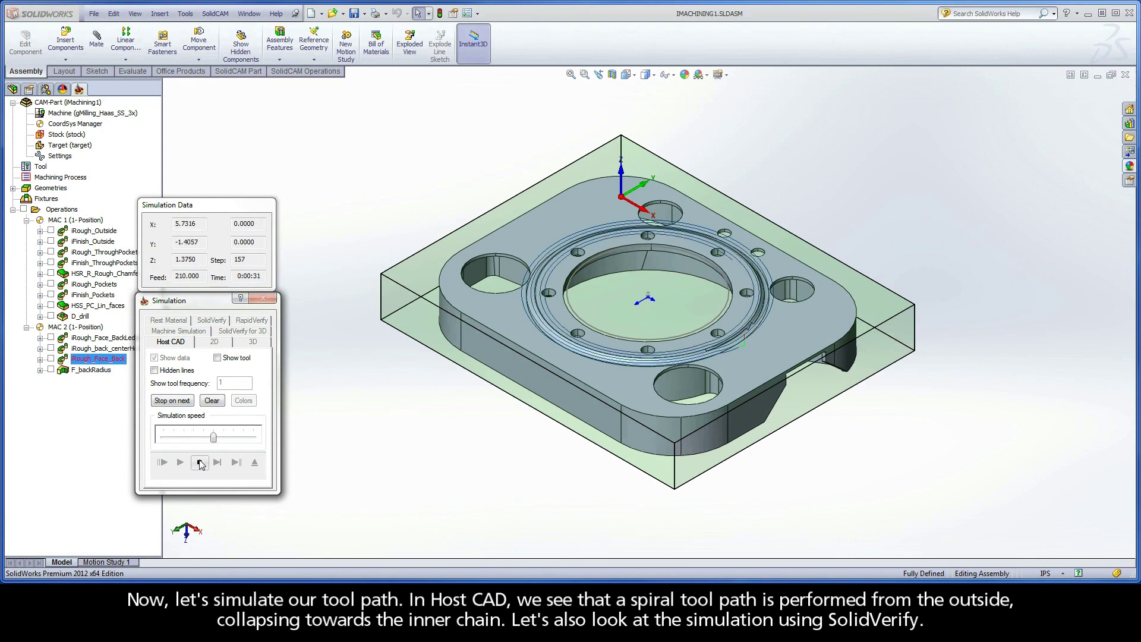
{"action": "left_click", "coordinate": [199, 463]}
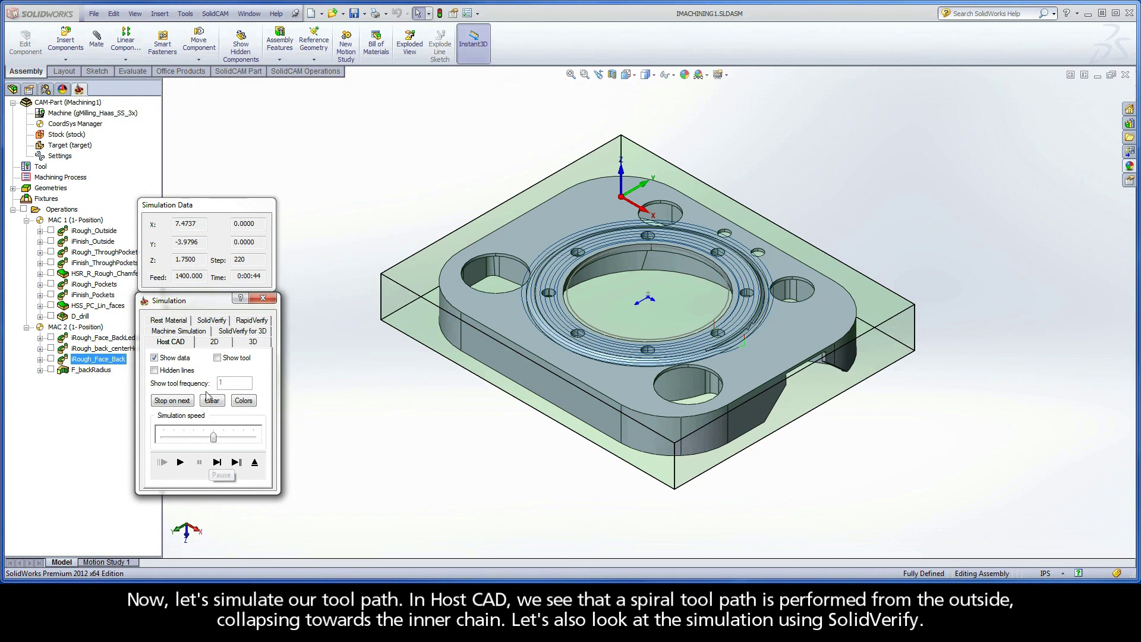
- Simulate iRough_Face_Back in SolidVerify and exit the simulation and the operation
{"action": "left_click", "coordinate": [212, 323]}
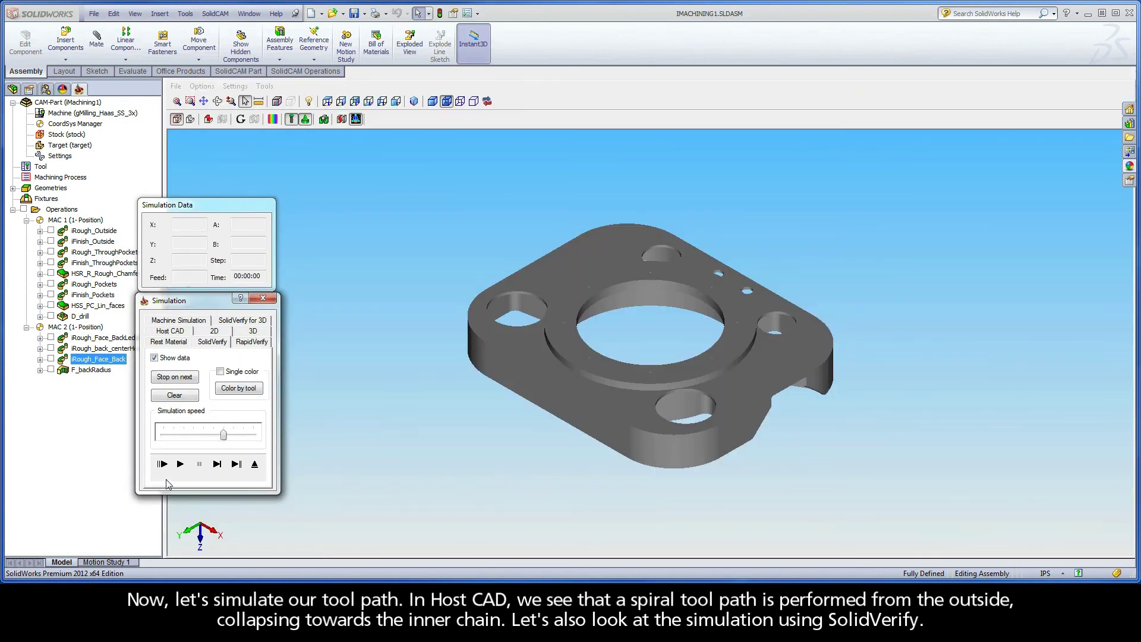
{"action": "left_click", "coordinate": [180, 467]}
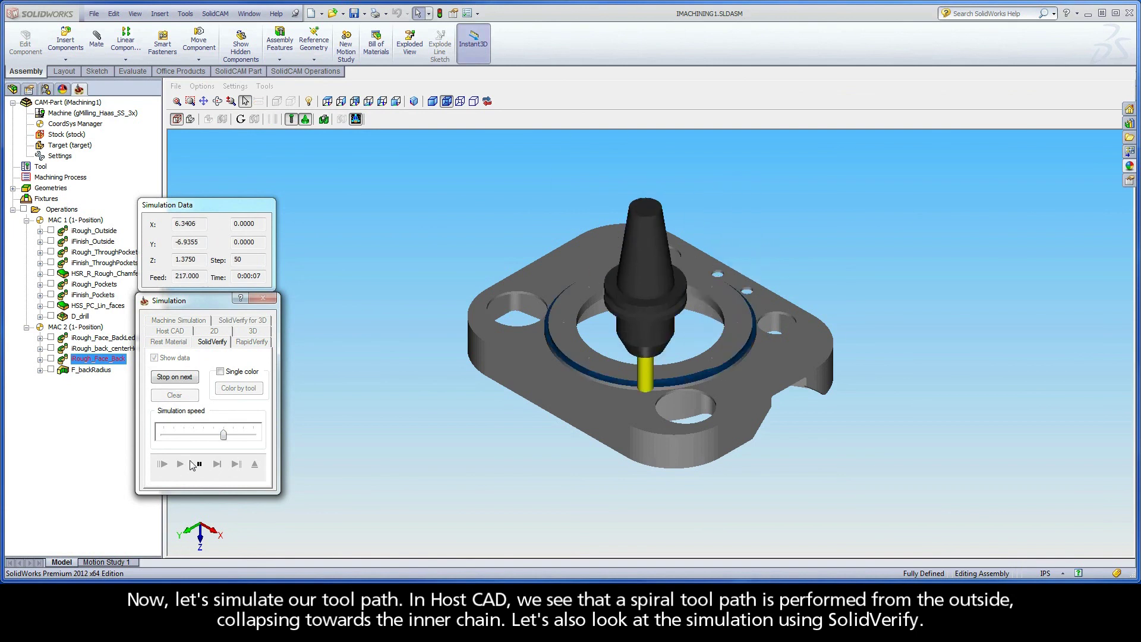
{"action": "left_click", "coordinate": [254, 464]}
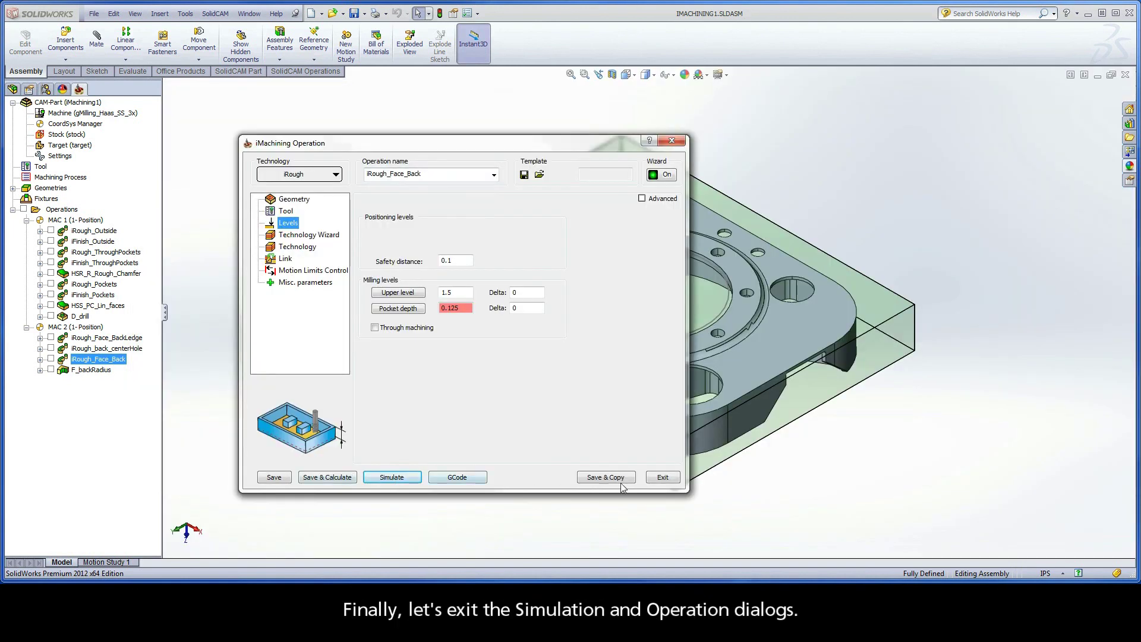
{"action": "left_click", "coordinate": [658, 479]}
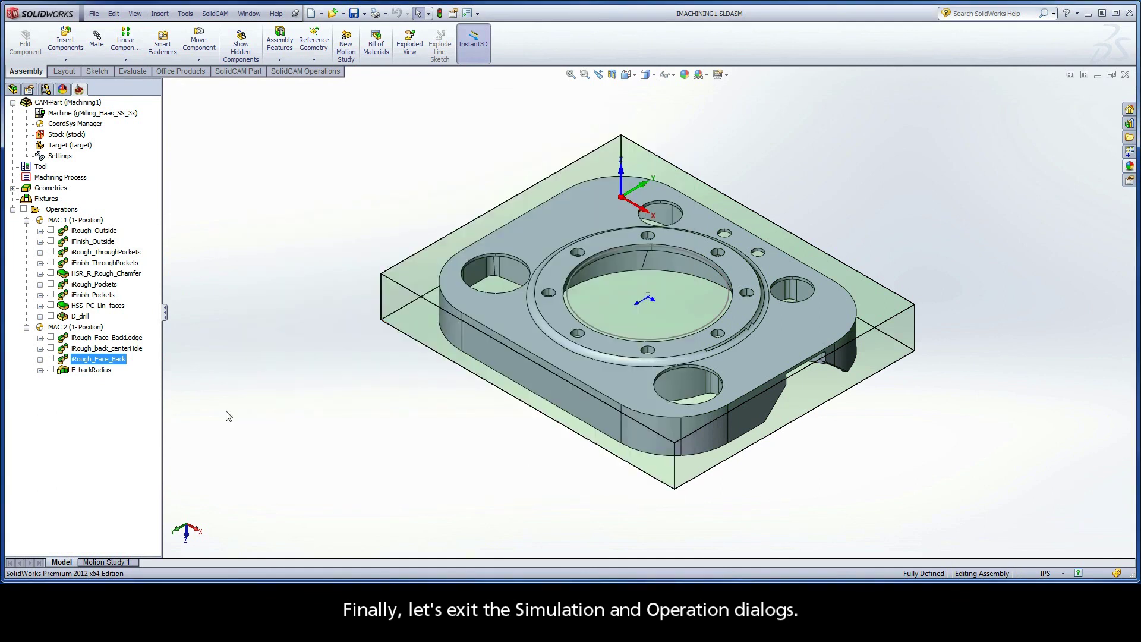
- Open the F_backRadius profile operation and display its backRadius geometry chain on the model
{"action": "left_click", "coordinate": [96, 370]}
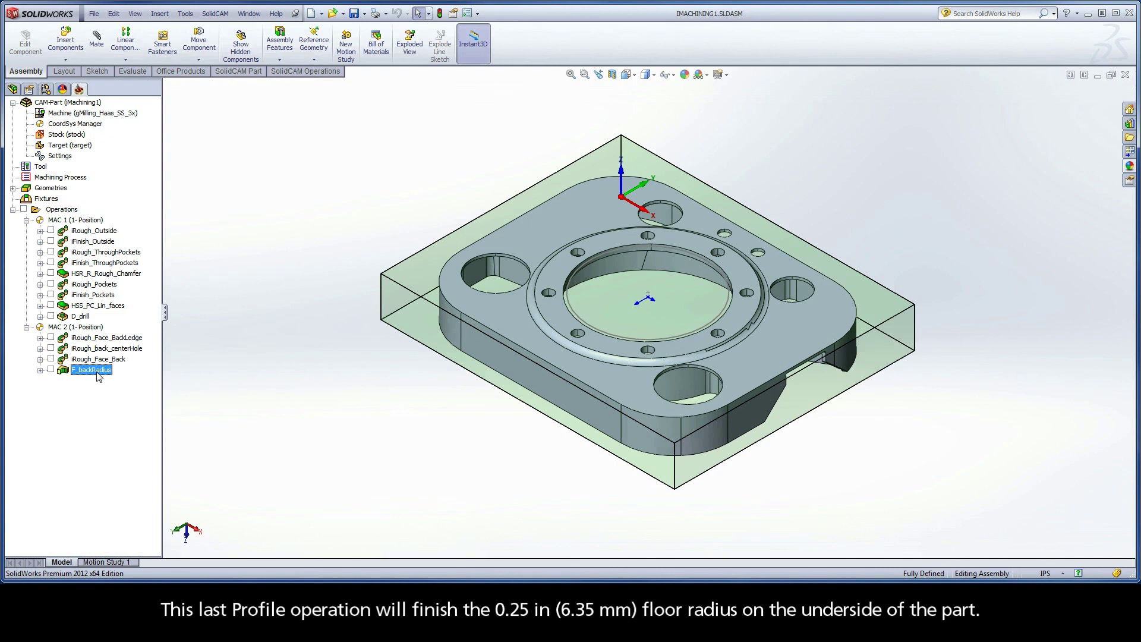
{"action": "double_click", "coordinate": [95, 370]}
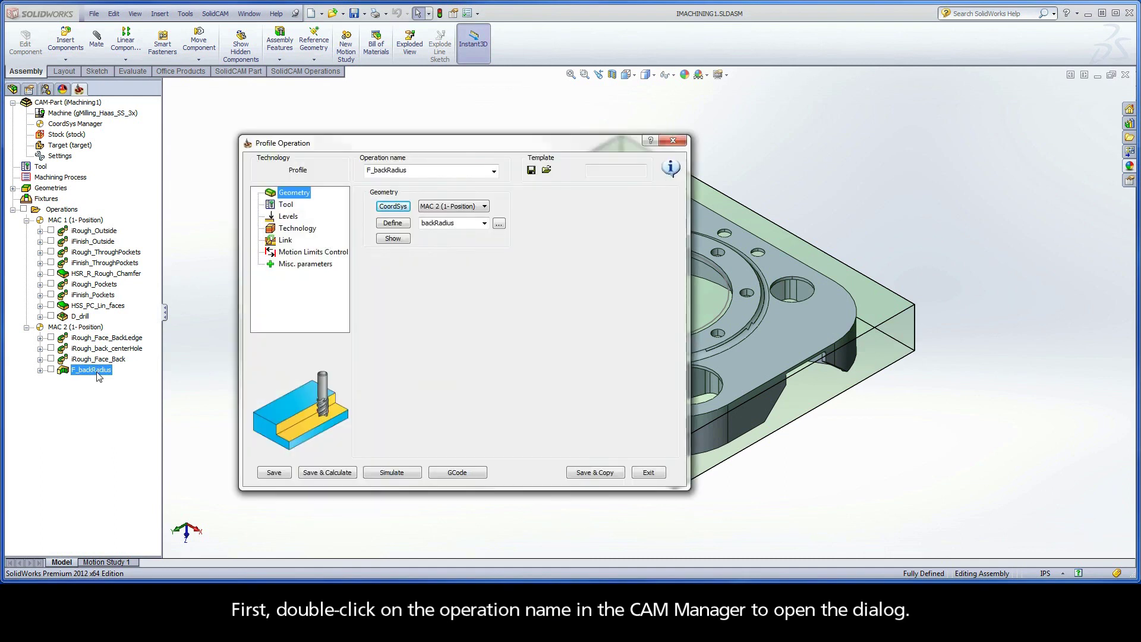
{"action": "left_click", "coordinate": [389, 240]}
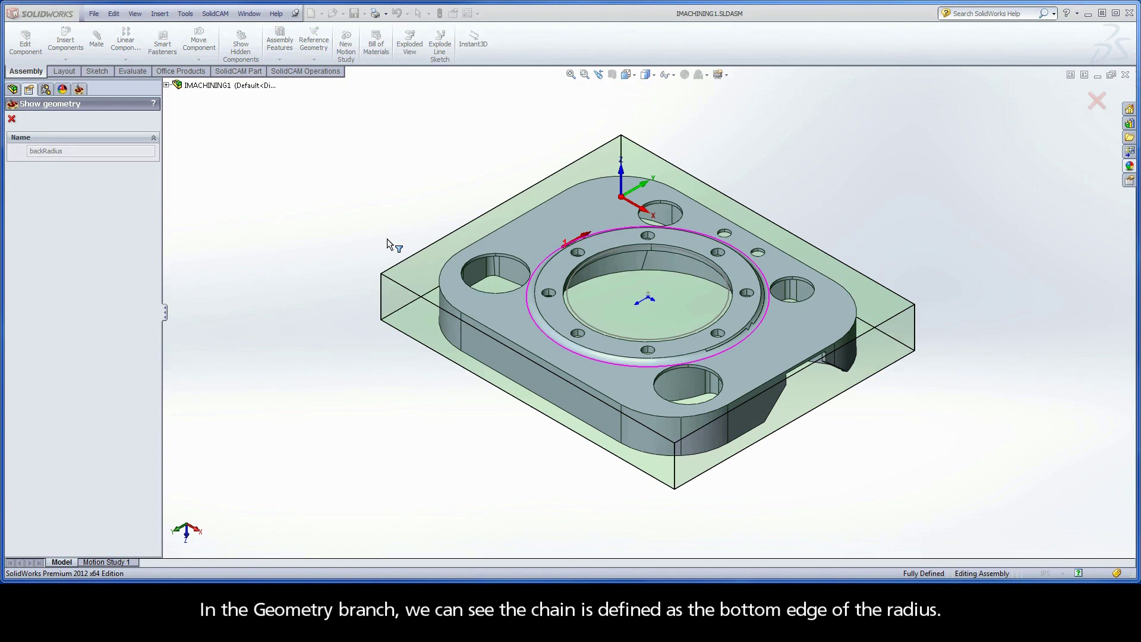
{"action": "left_click", "coordinate": [12, 119]}
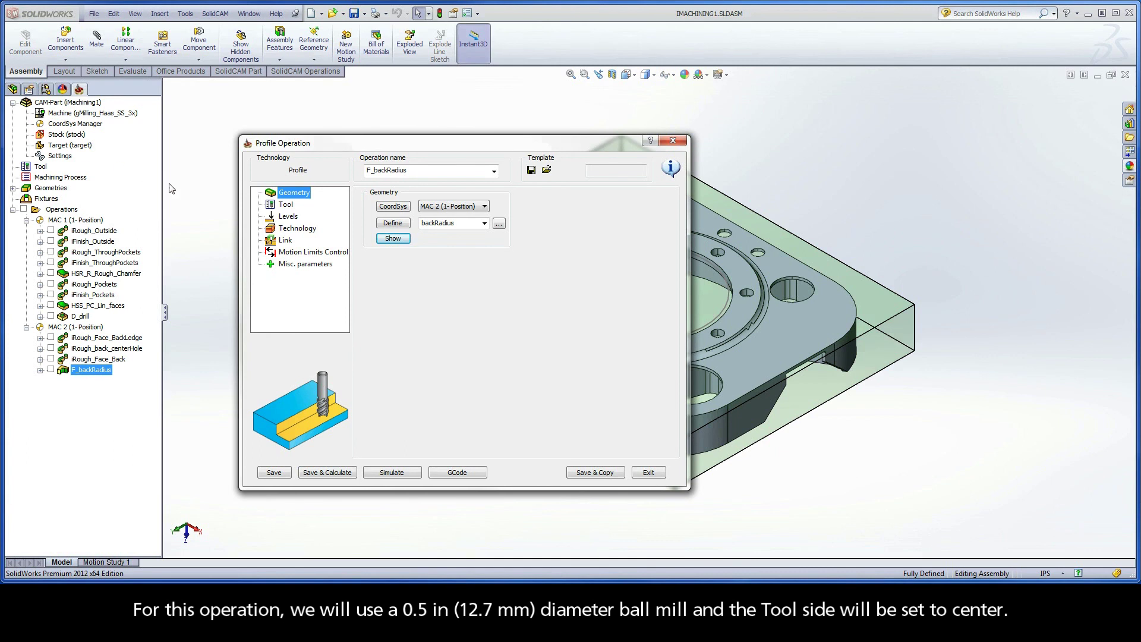
- Examine the tool of F_backRadius, its tool side and floor offset, and the radius of its lead-in arc
{"action": "left_click", "coordinate": [285, 206]}
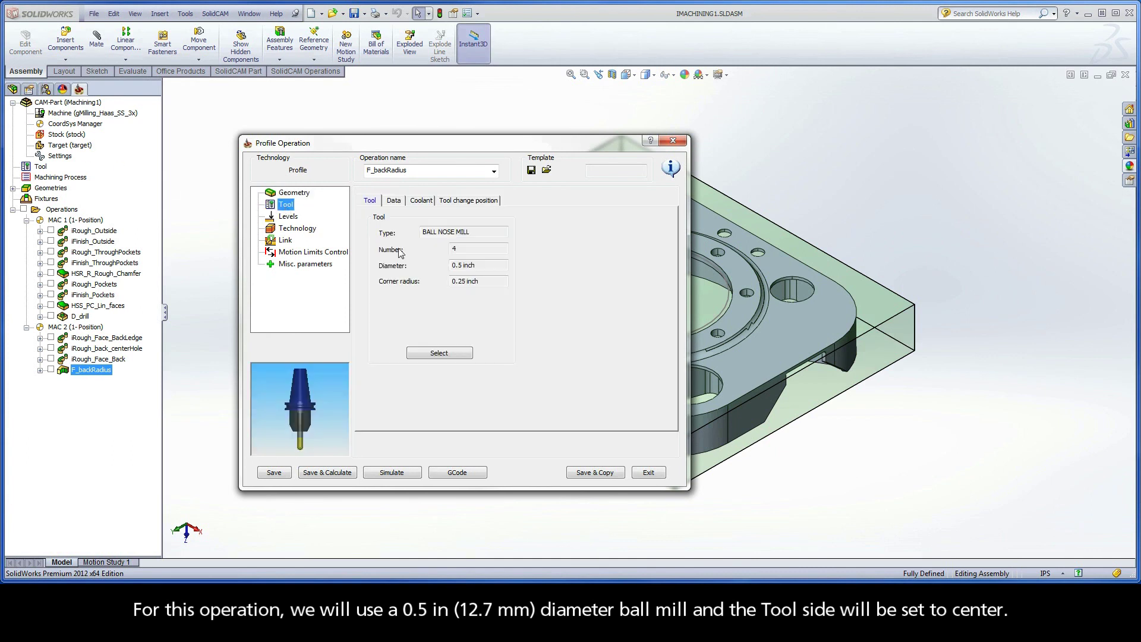
{"action": "left_click", "coordinate": [306, 231]}
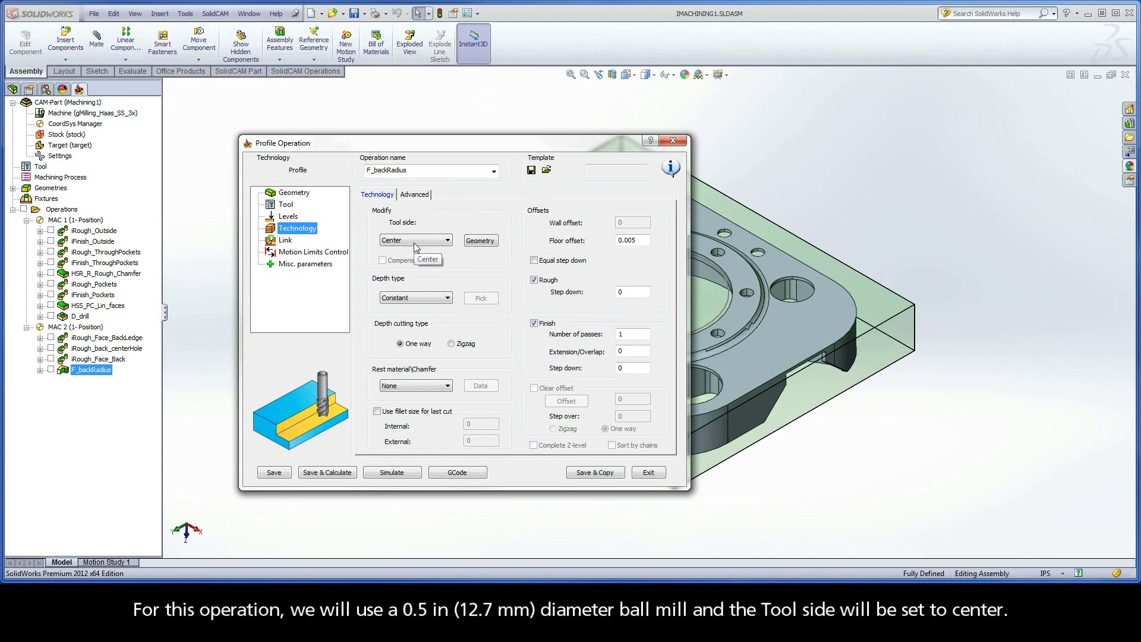
{"action": "left_click", "coordinate": [632, 241]}
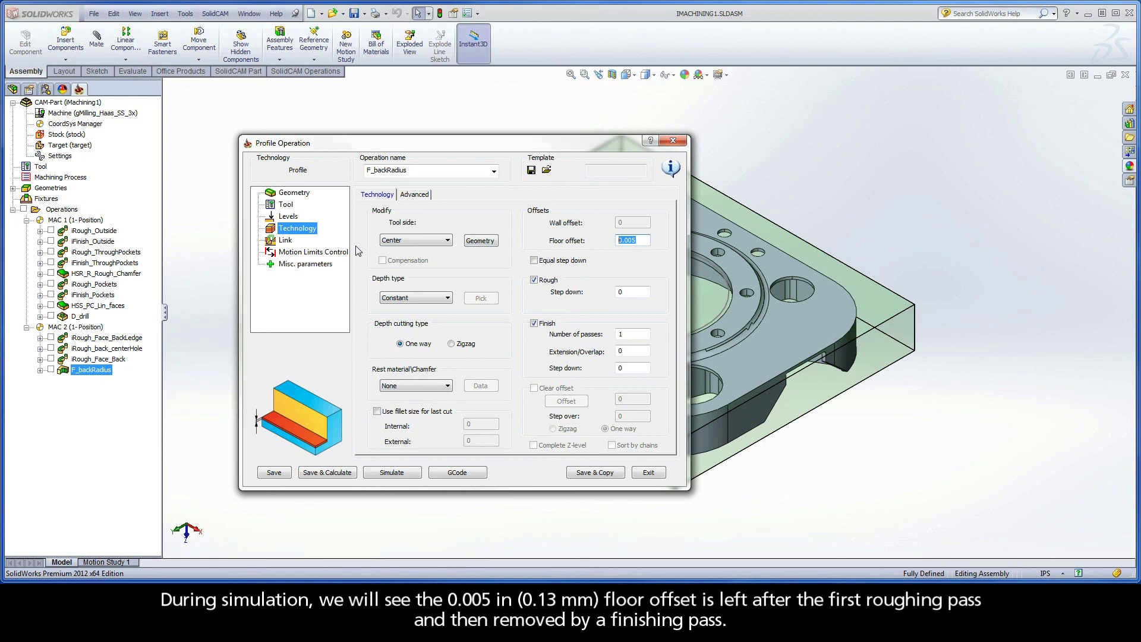
{"action": "left_click", "coordinate": [288, 240]}
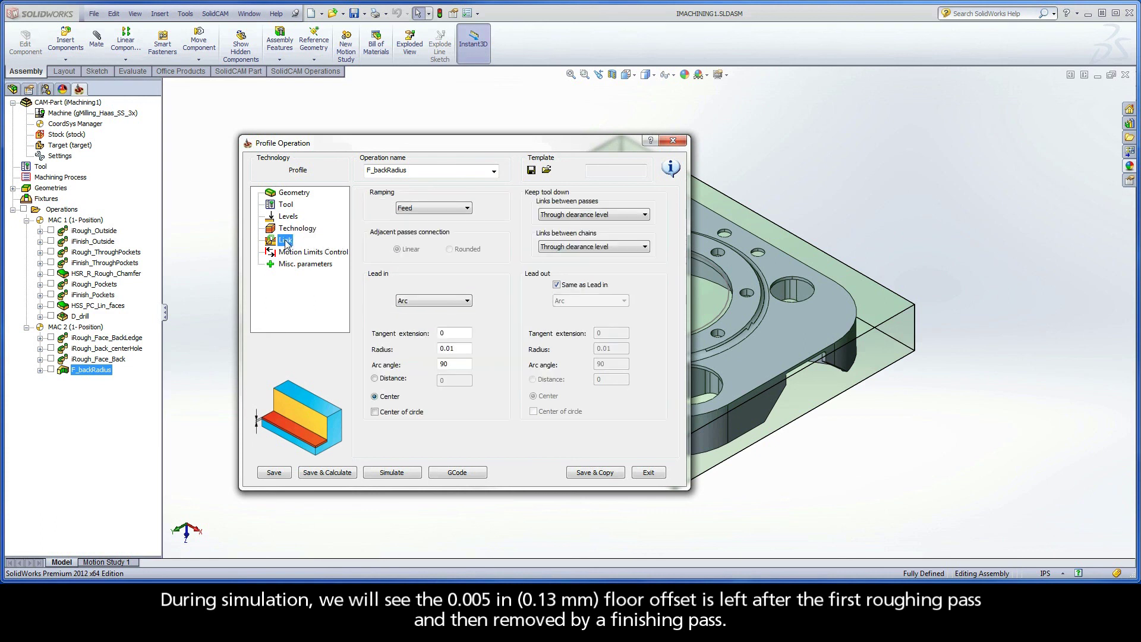
{"action": "double_click", "coordinate": [450, 348]}
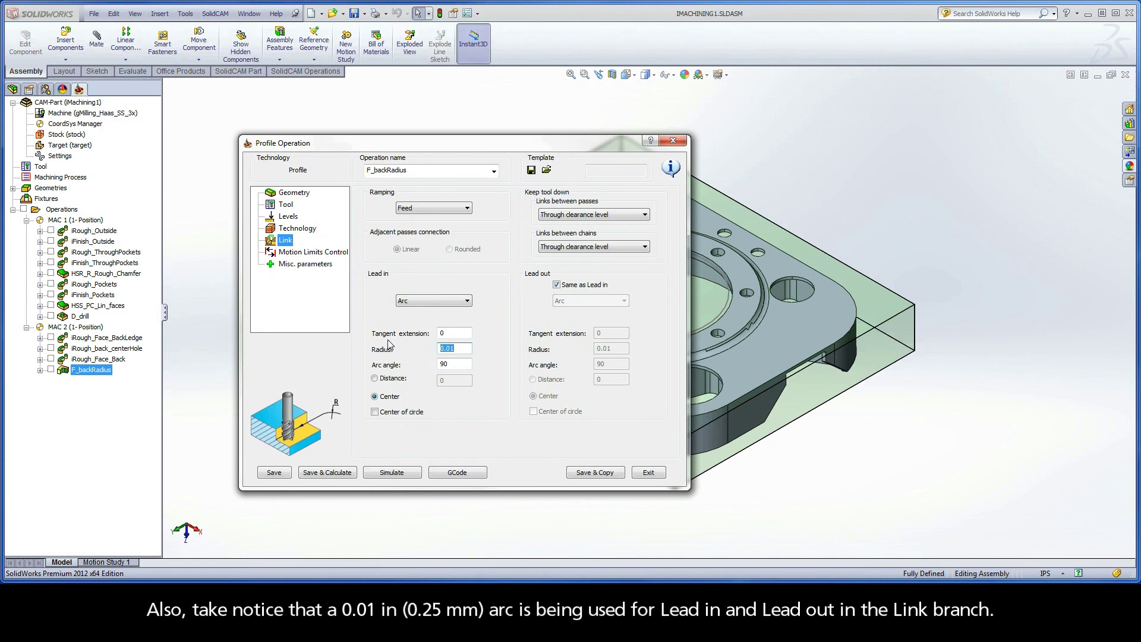
- Simulate F_backRadius in Host CAD and, at a reduced speed, in SolidVerify, and exit the simulation
{"action": "left_click", "coordinate": [393, 473]}
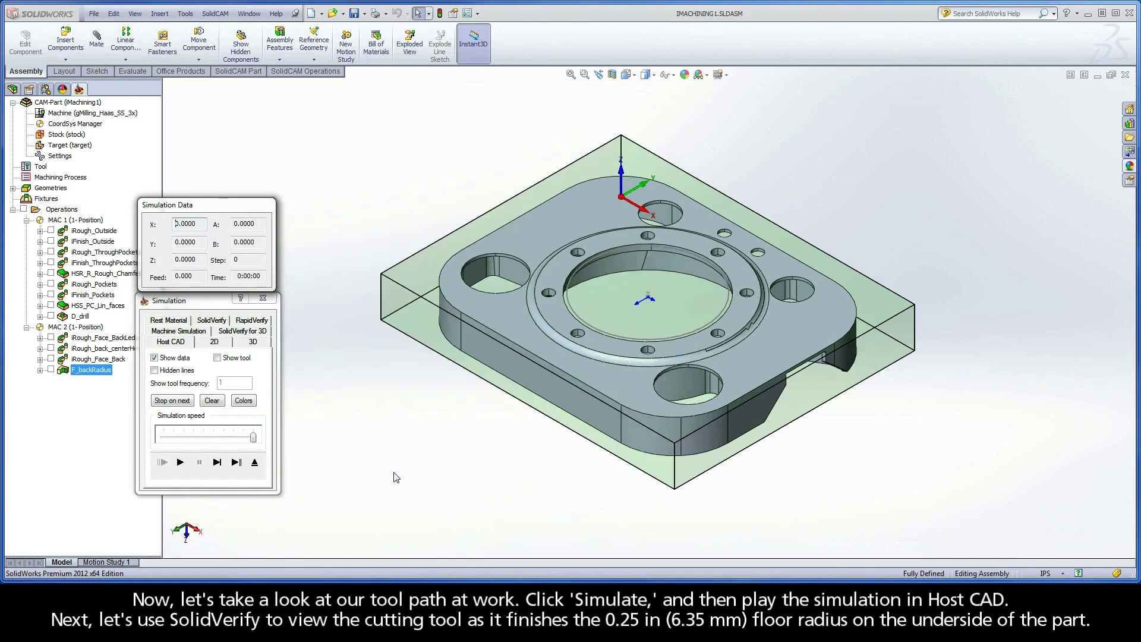
{"action": "left_click", "coordinate": [181, 463]}
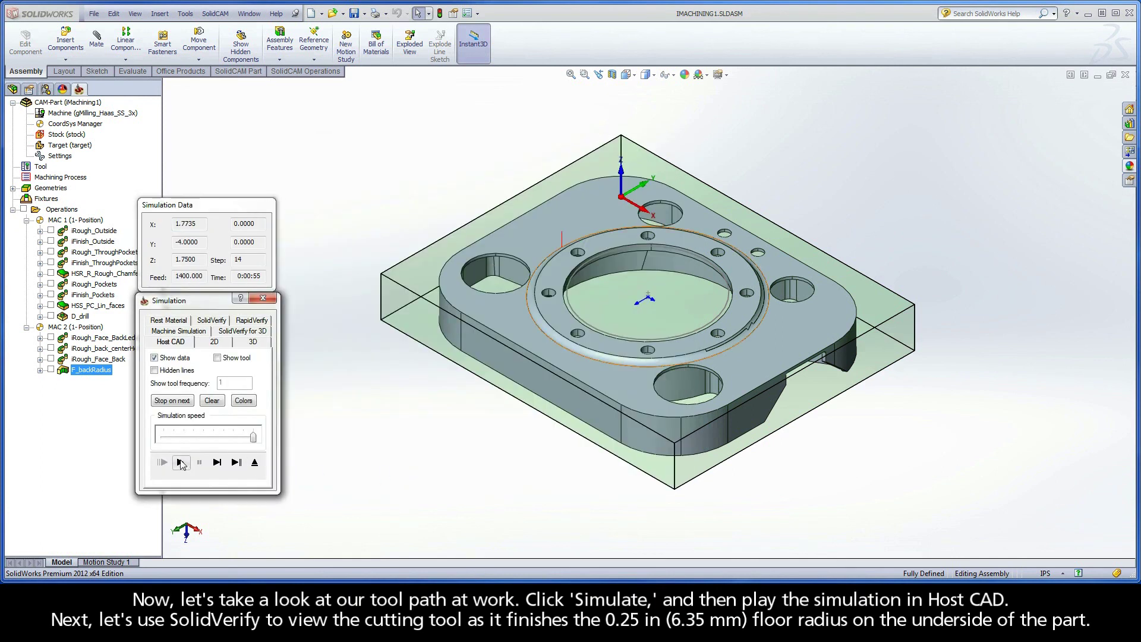
{"action": "left_click_drag", "start_coordinate": [253, 437], "coordinate": [212, 438]}
{"action": "left_click", "coordinate": [211, 321]}
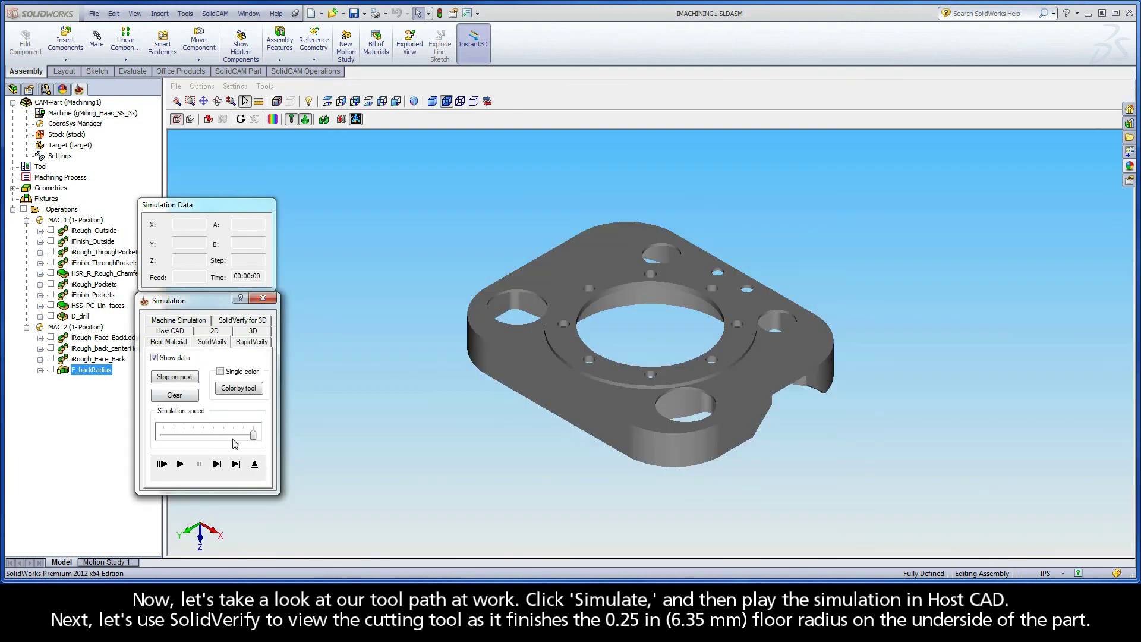
{"action": "left_click_drag", "start_coordinate": [253, 435], "coordinate": [212, 435]}
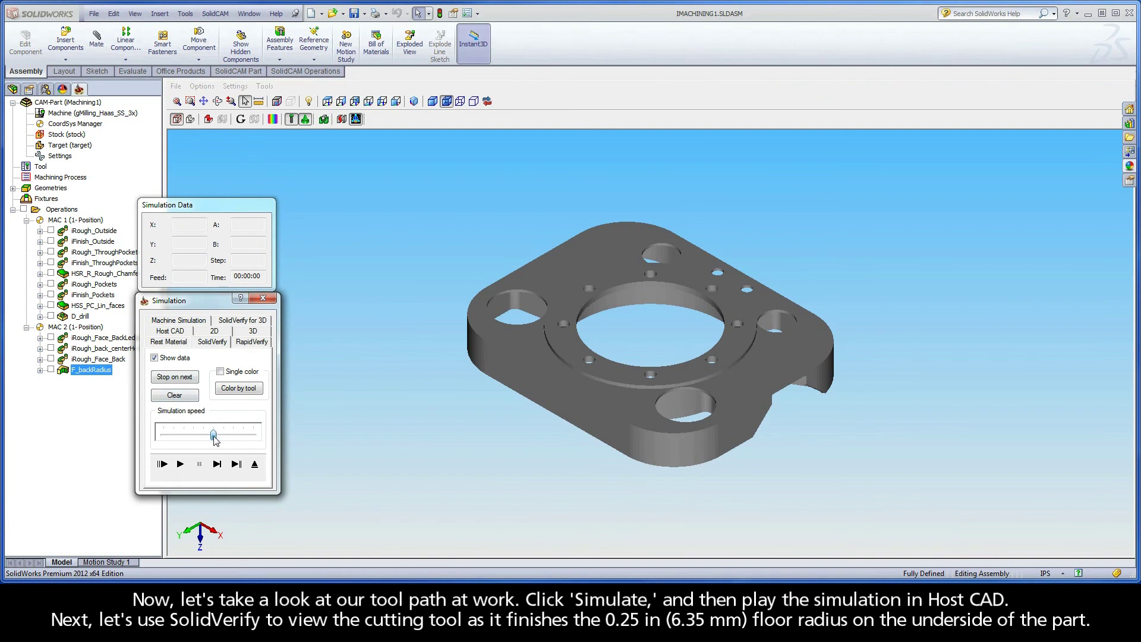
{"action": "left_click", "coordinate": [182, 464]}
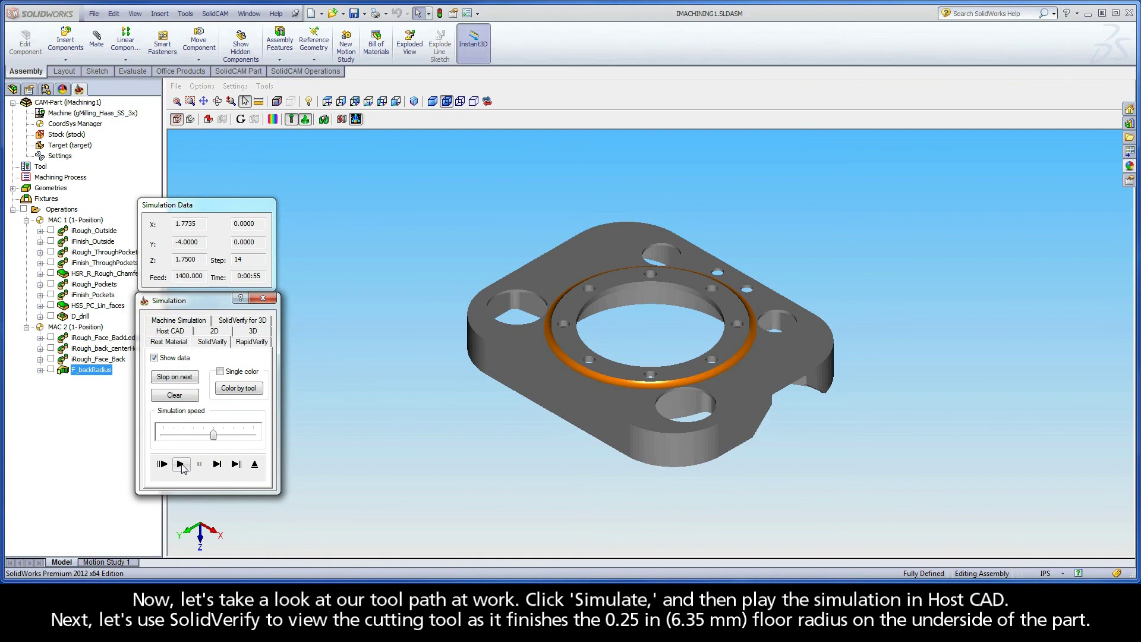
{"action": "left_click", "coordinate": [255, 465]}
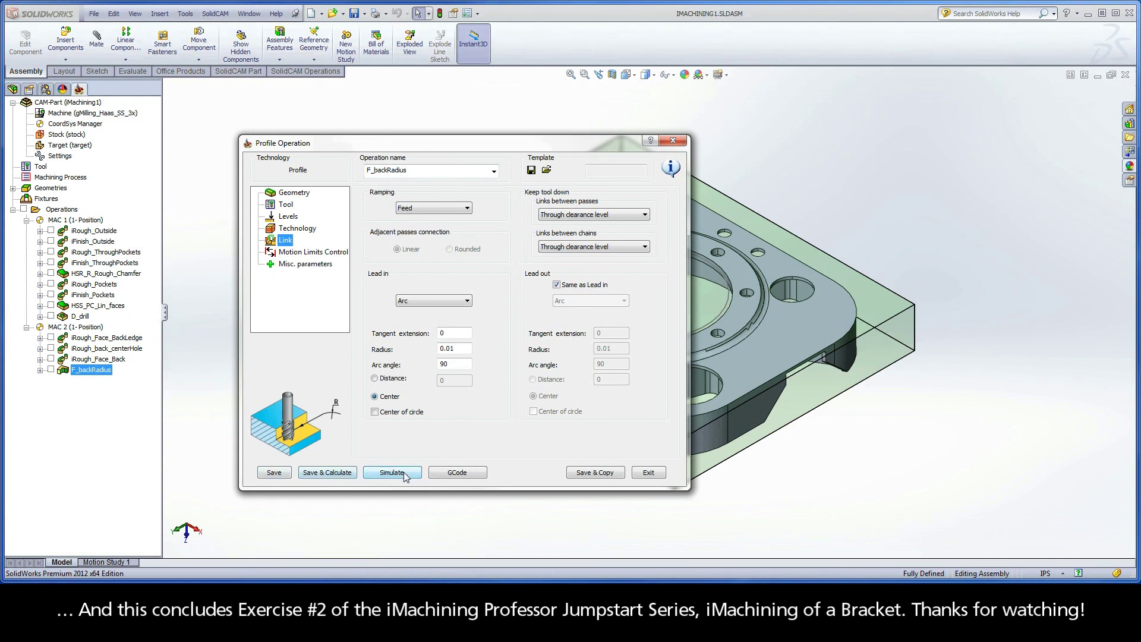